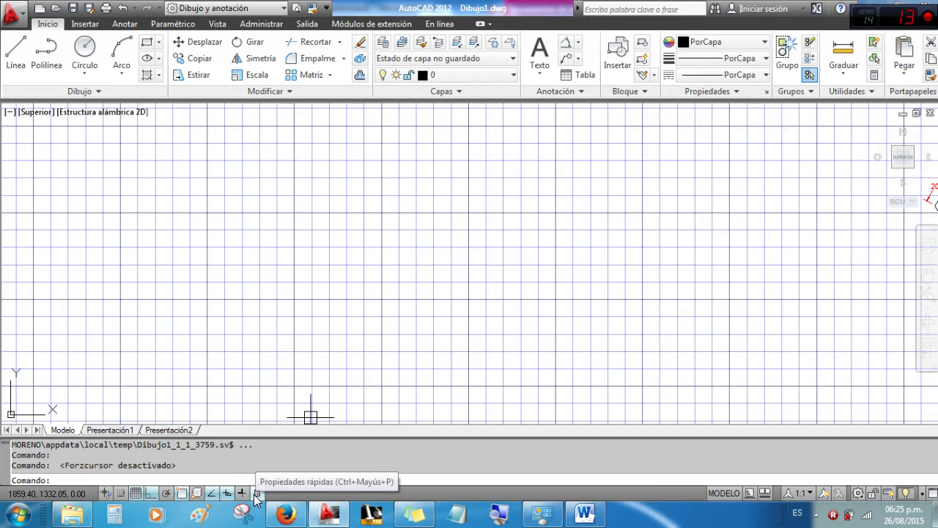
Step: Toggle polar tracking on and back off, and turn on grid snap mode
click(168, 495)
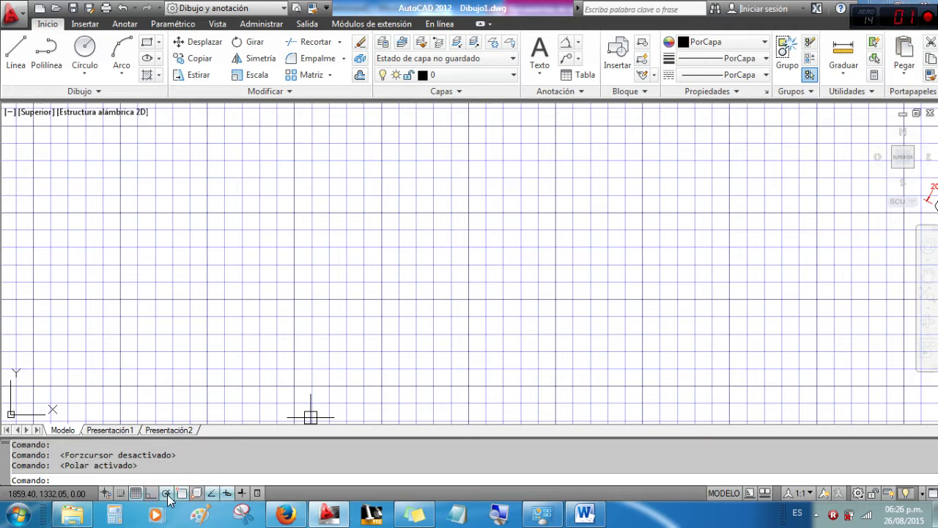
click(168, 496)
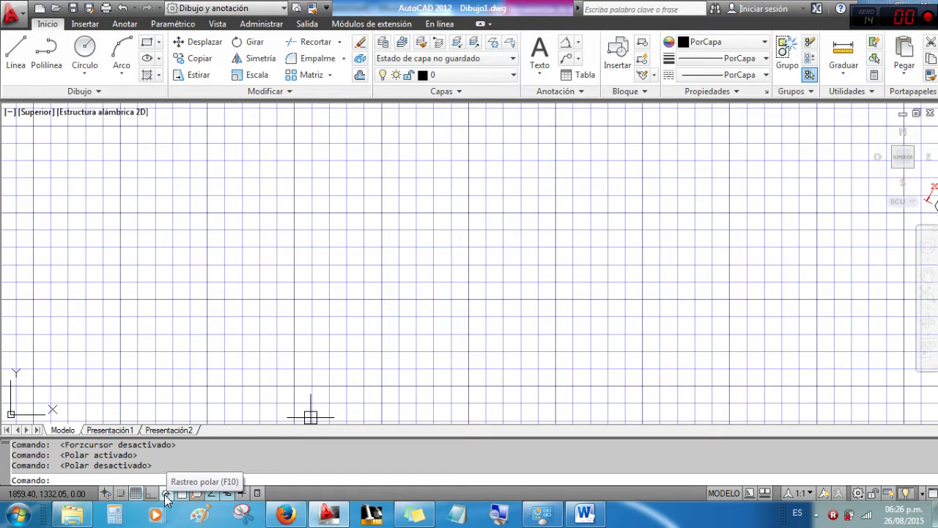
click(120, 498)
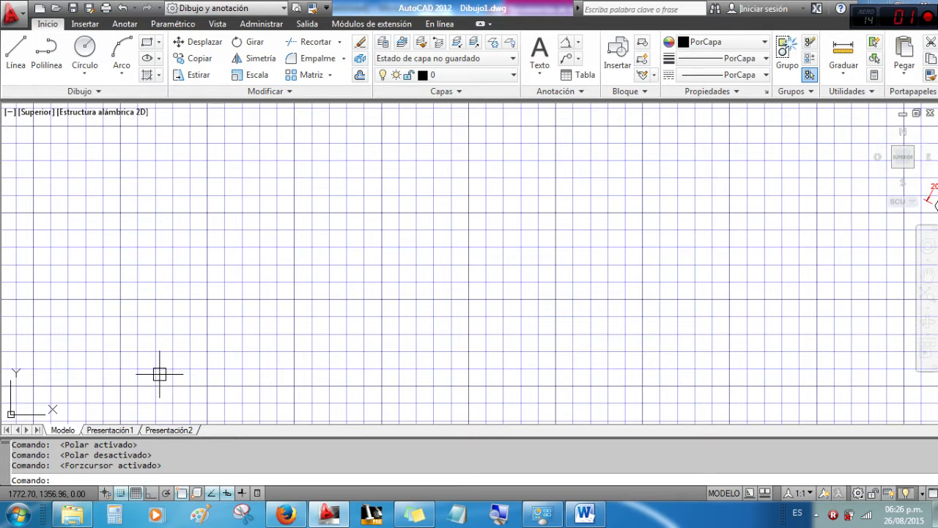
Step: Review the snap and grid spacing in the drafting settings and accept them with equal X and Y snap distances
scroll(219, 313, up, 5)
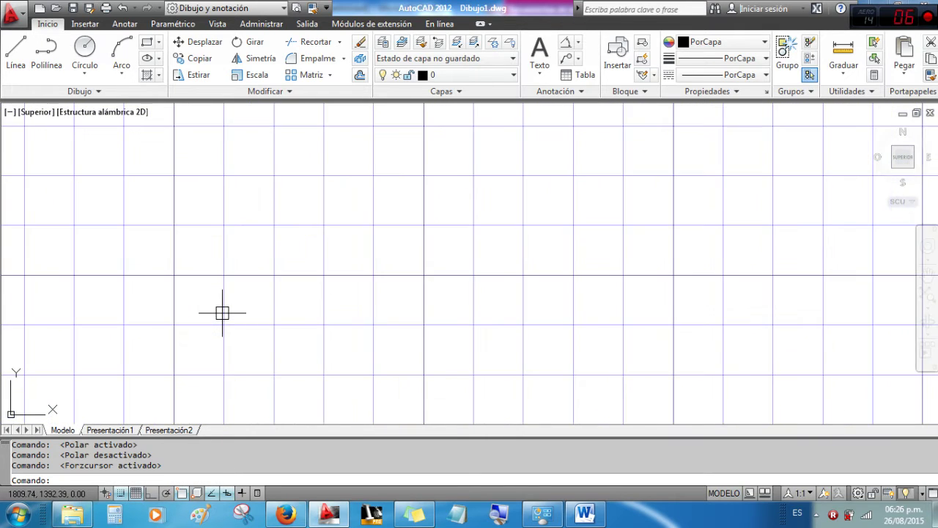
scroll(287, 212, down, 2)
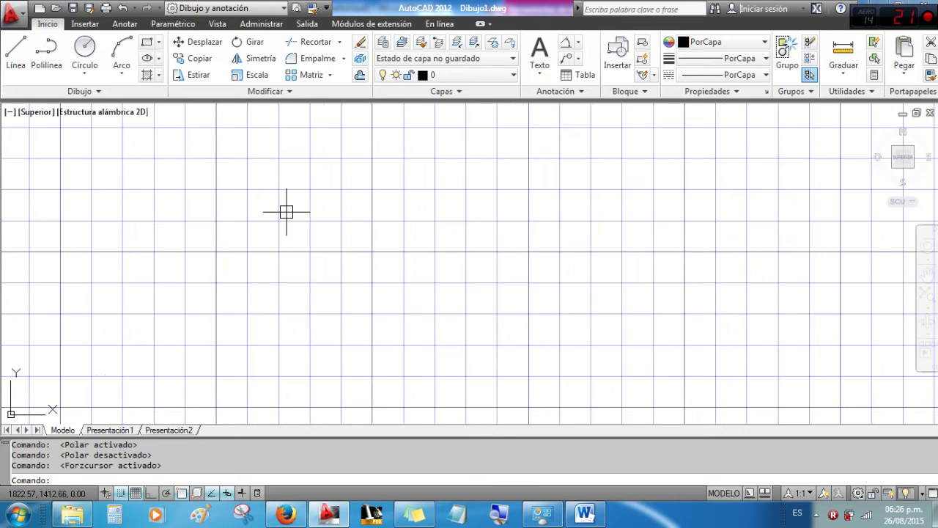
scroll(287, 212, down, 2)
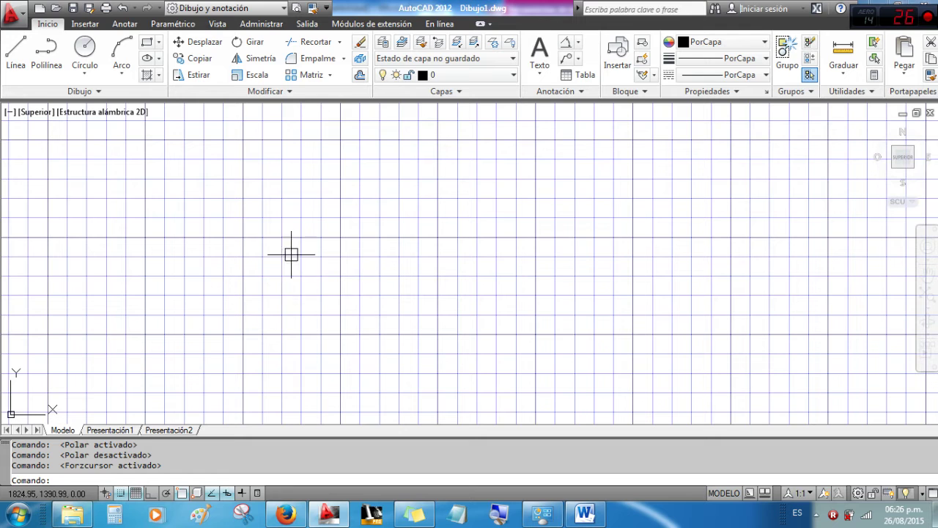
right_click(136, 492)
click(170, 464)
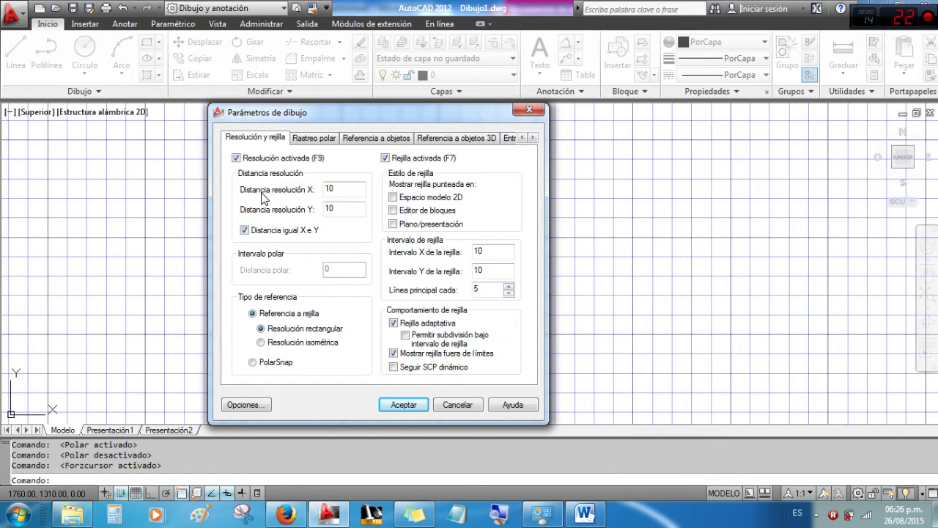
click(245, 231)
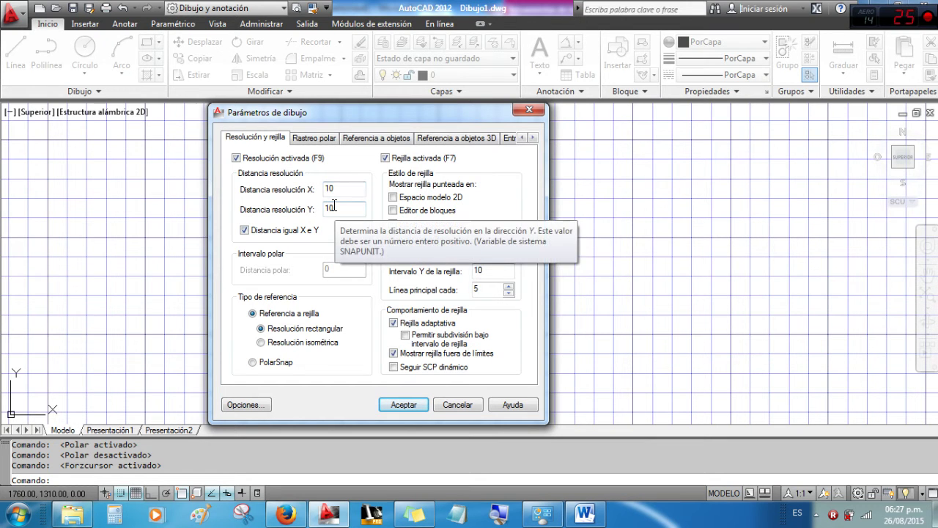
click(405, 405)
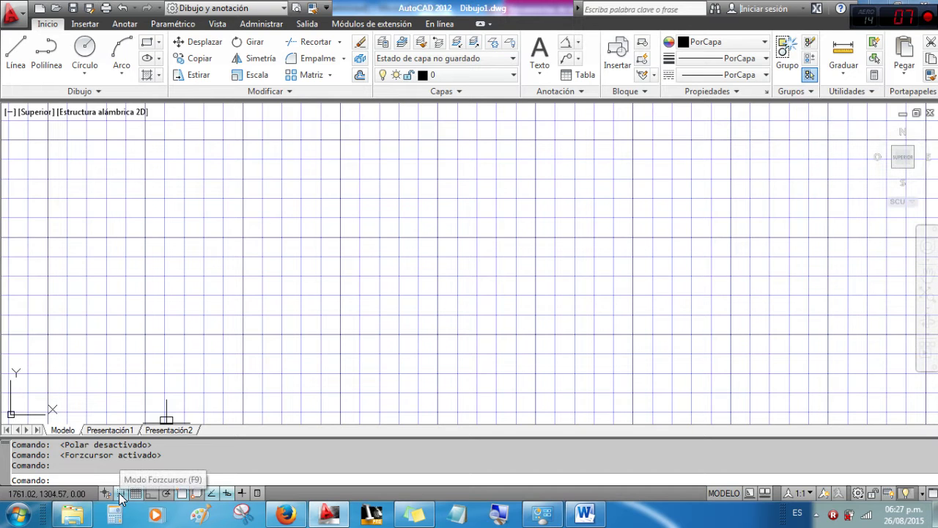
Step: Draw a Line staircase on the grid descending to the right in three 10-unit steps, ending with a 20-unit horizontal run
scroll(235, 242, up, 2)
scroll(235, 242, up, 2)
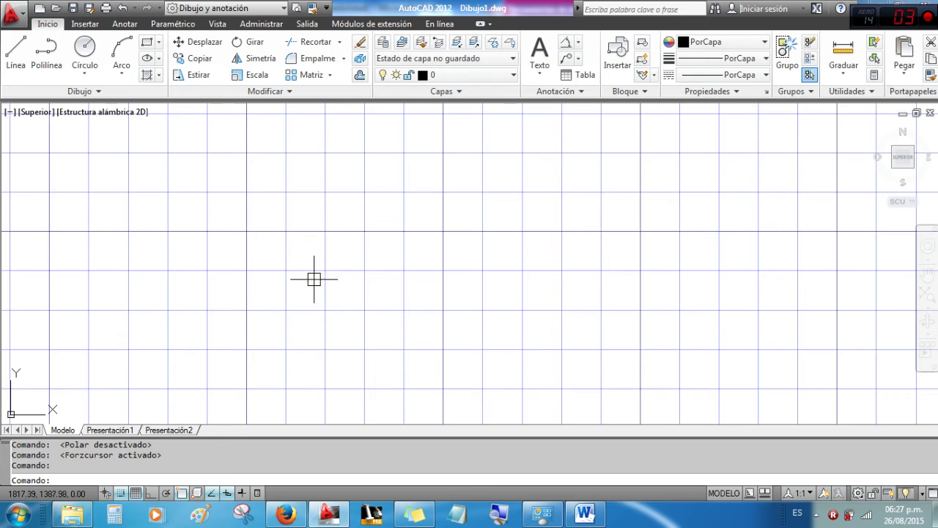
click(16, 69)
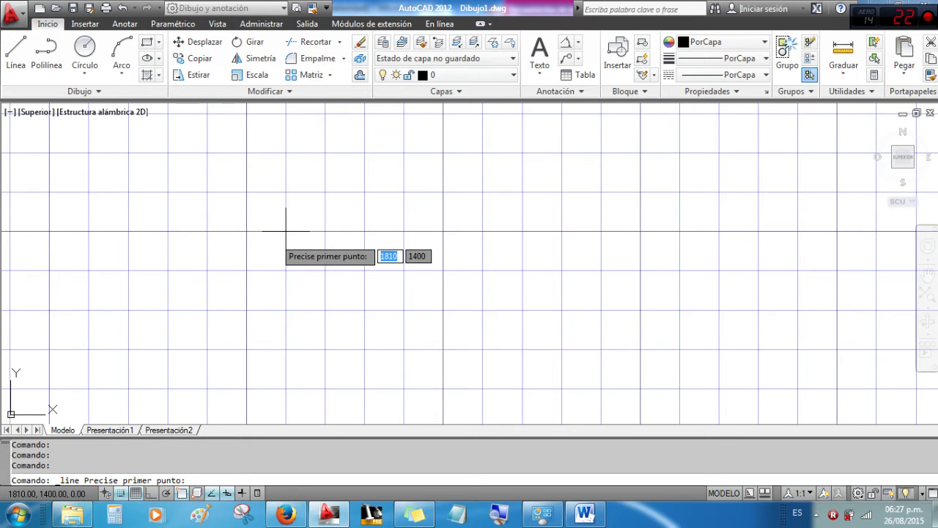
scroll(310, 260, down, 6)
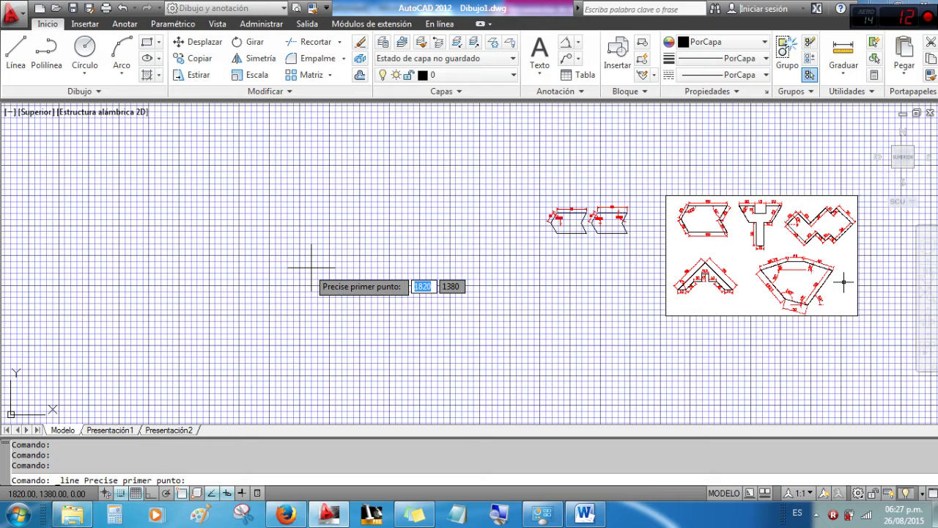
scroll(311, 267, down, 2)
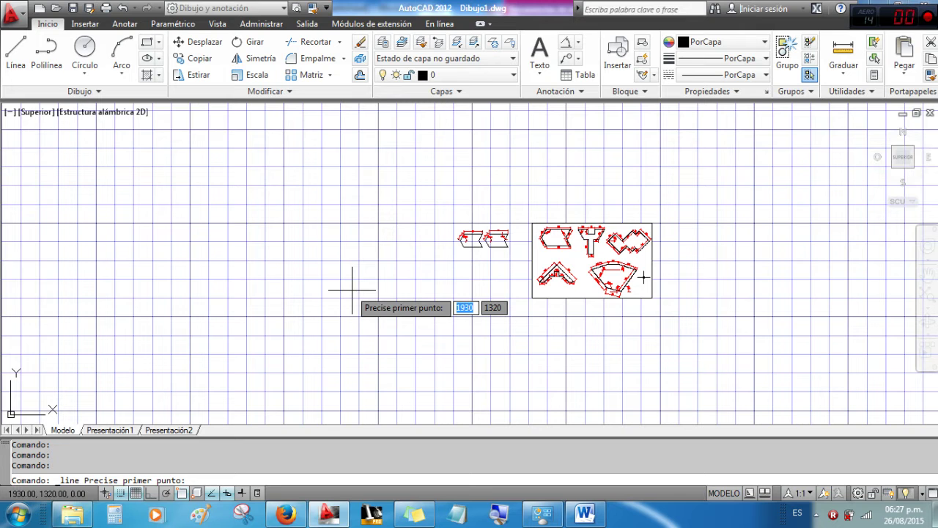
scroll(309, 278, up, 1)
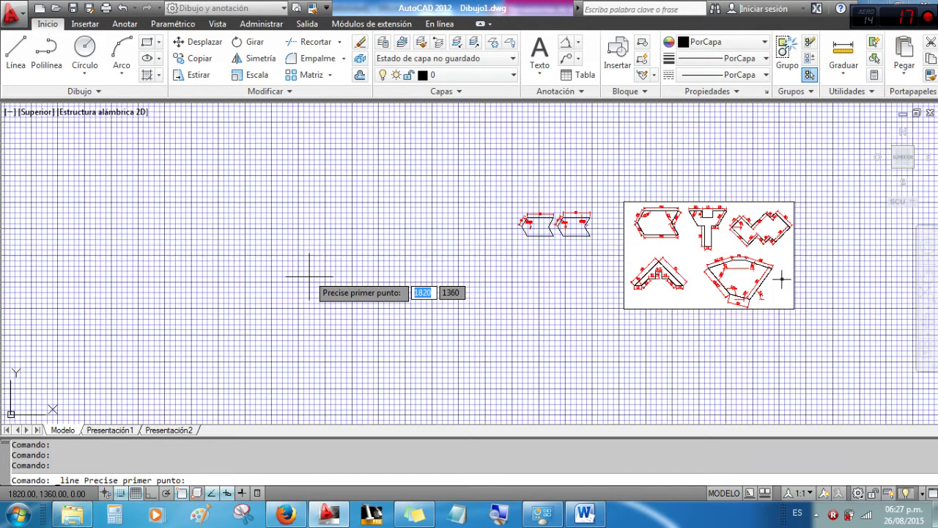
scroll(310, 277, up, 1)
scroll(316, 270, up, 2)
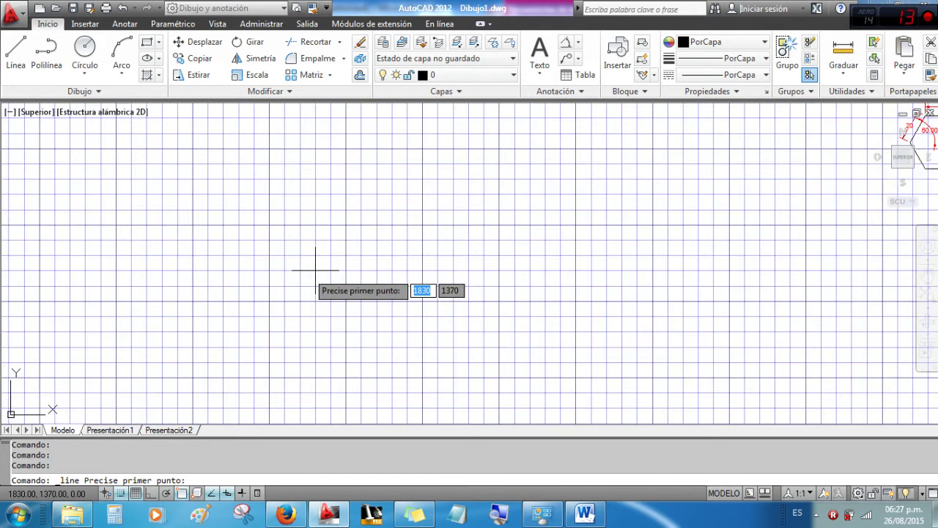
scroll(315, 270, up, 3)
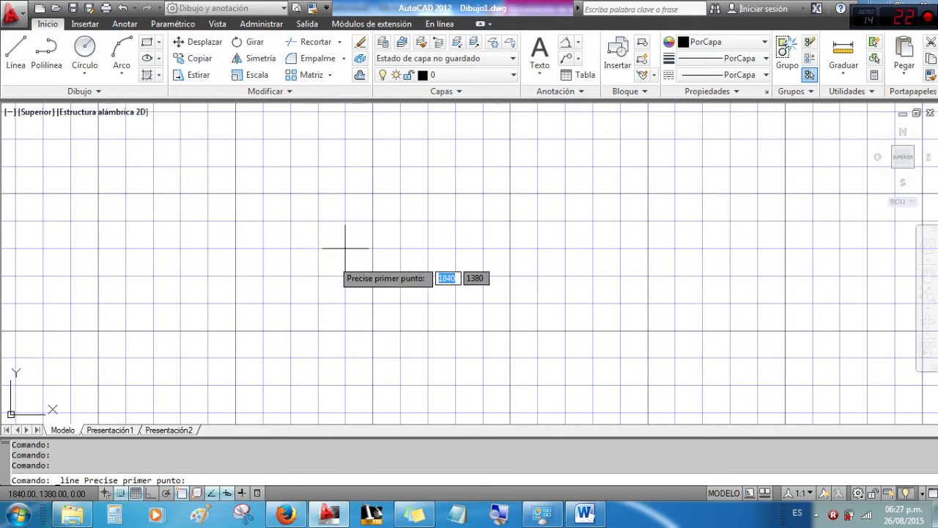
click(263, 220)
click(291, 220)
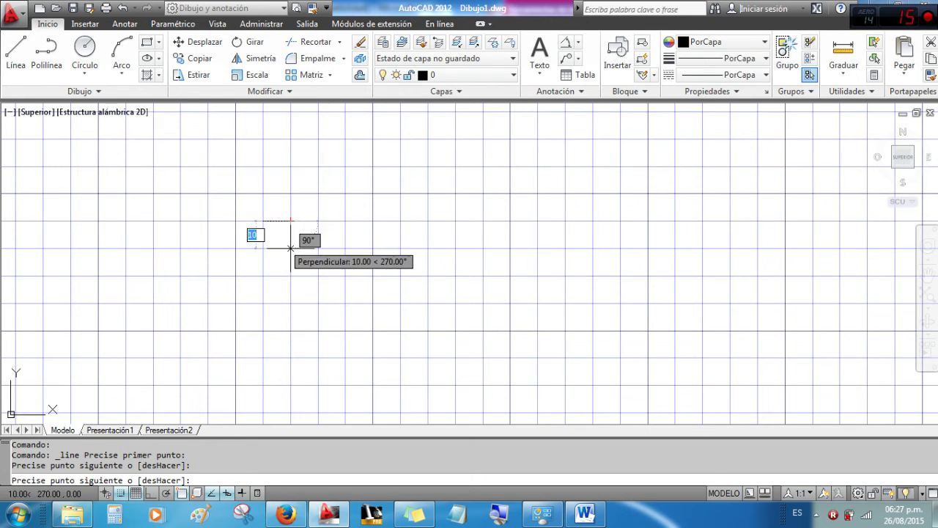
click(291, 247)
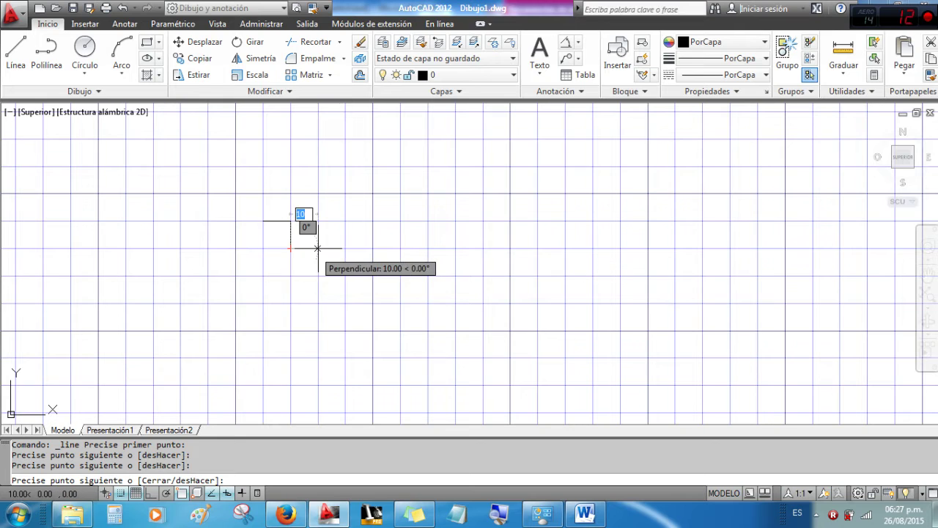
click(318, 248)
click(318, 276)
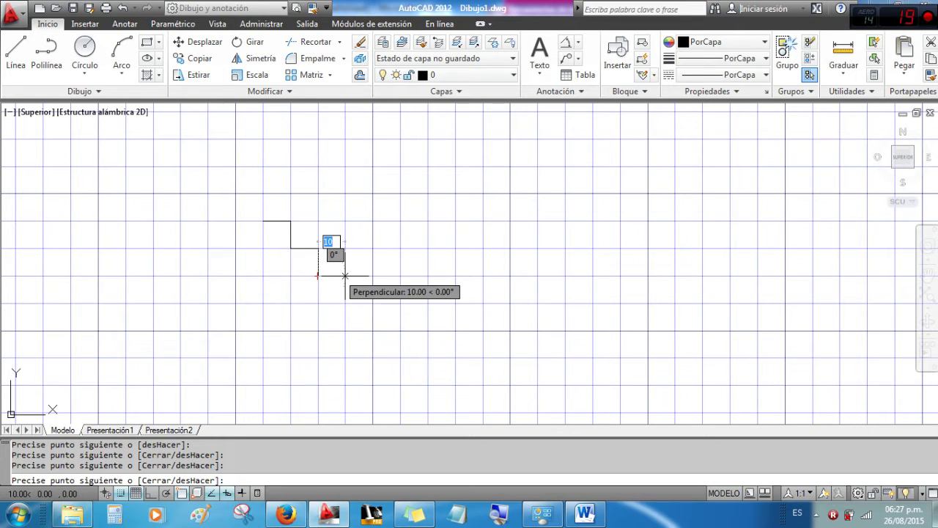
click(345, 276)
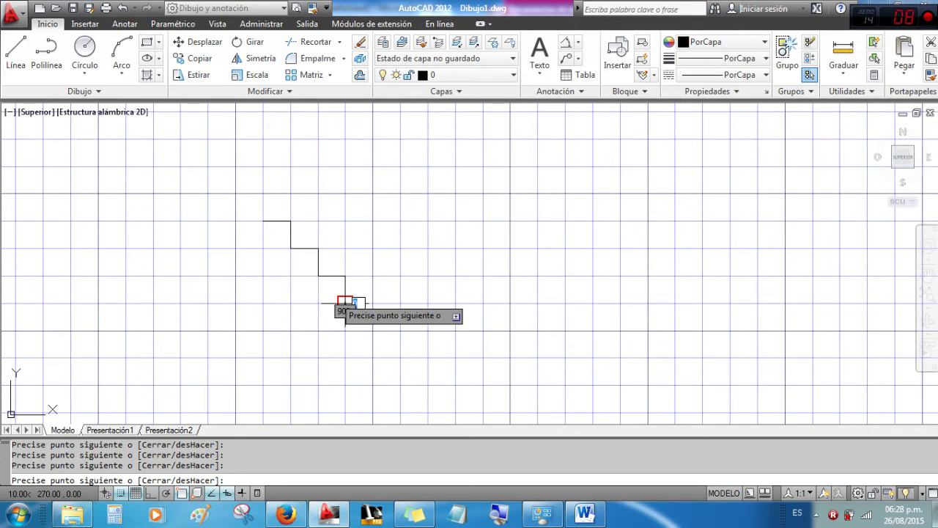
click(345, 302)
click(373, 303)
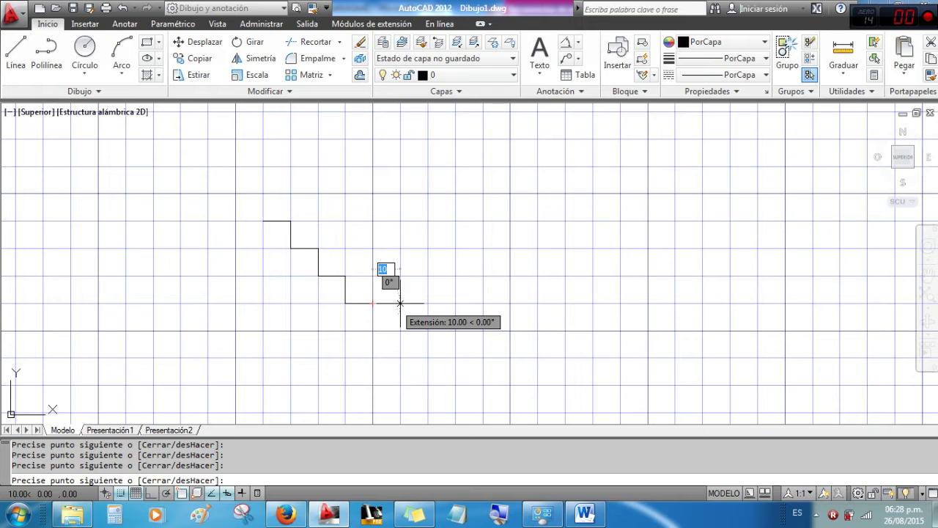
click(400, 303)
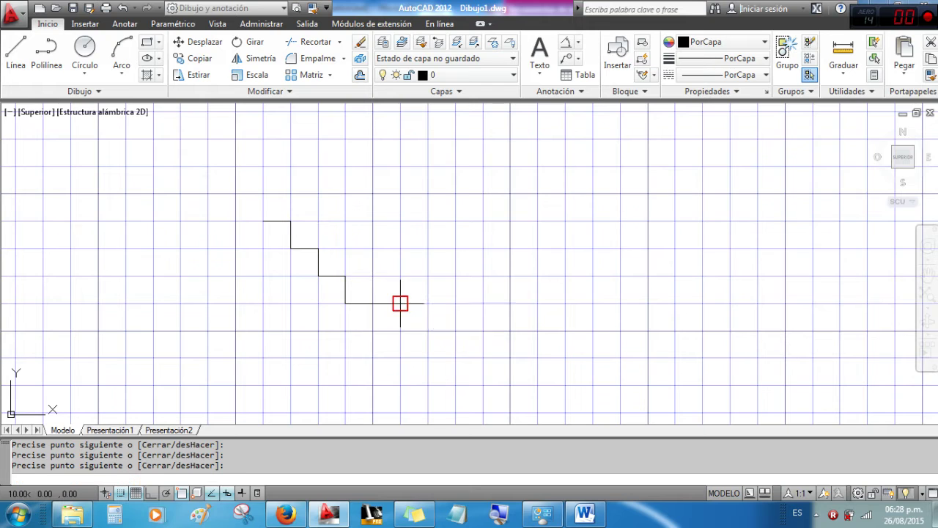
Step: Continue the line from the bottom run with a zigzag of six 14.14-unit diagonals at 45°, forming three V-shaped teeth
click(428, 331)
click(455, 303)
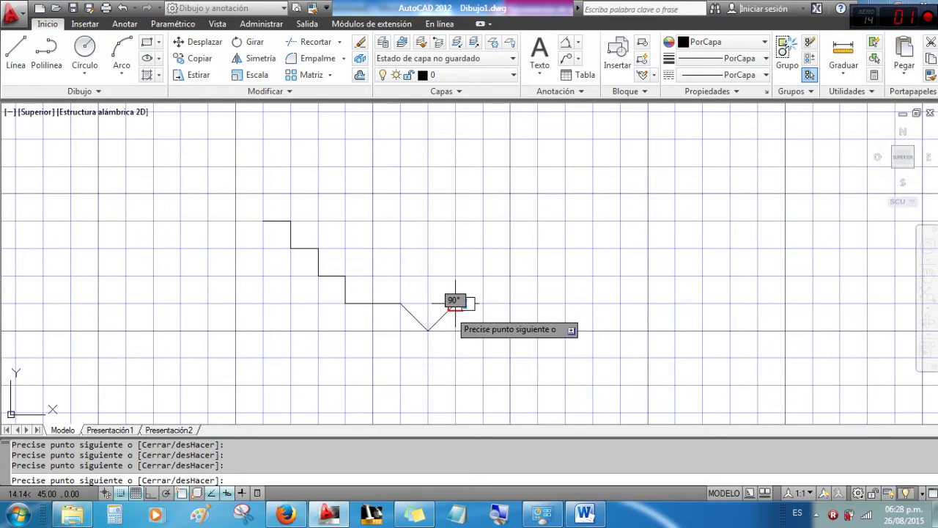
click(483, 330)
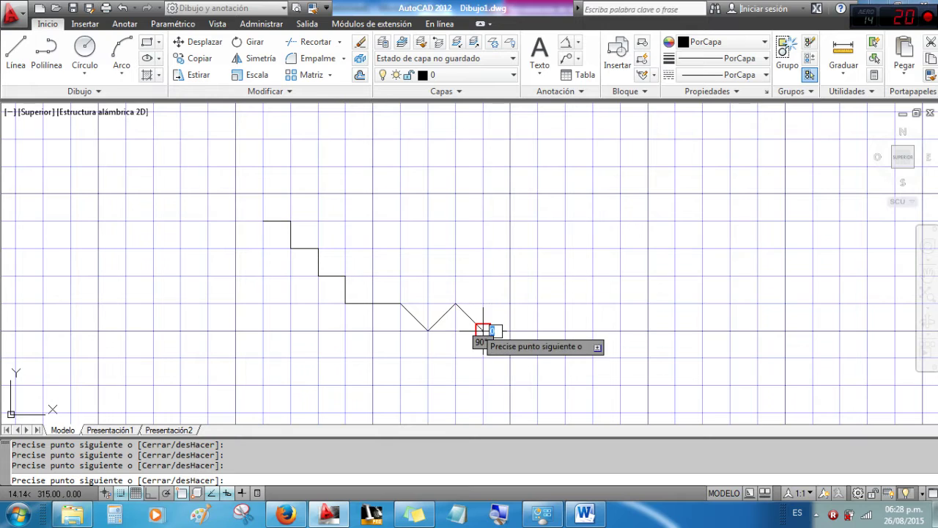
click(510, 302)
click(538, 331)
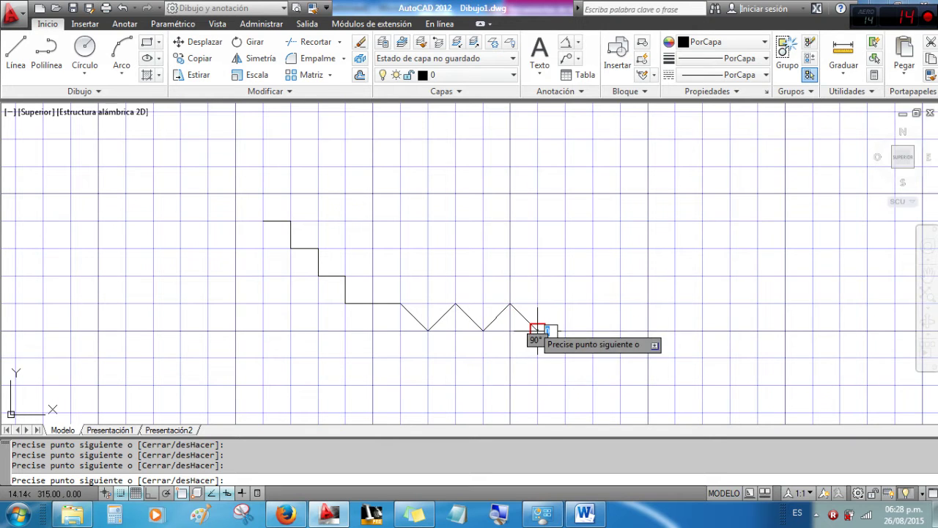
click(565, 303)
Step: Complete the outline with a 20-unit vertical, 10-unit steps up to the left, a straight top edge and a vertical to the starting point
click(565, 276)
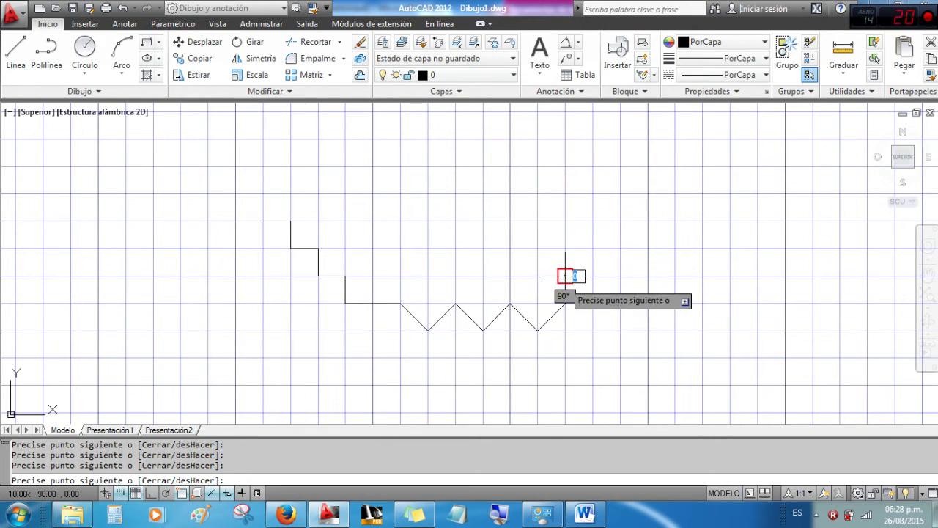
click(566, 248)
click(538, 247)
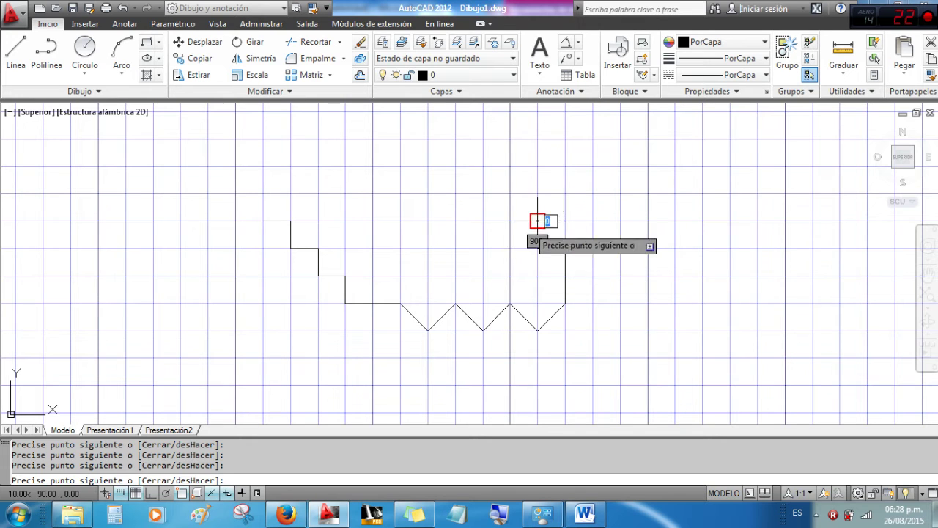
click(537, 220)
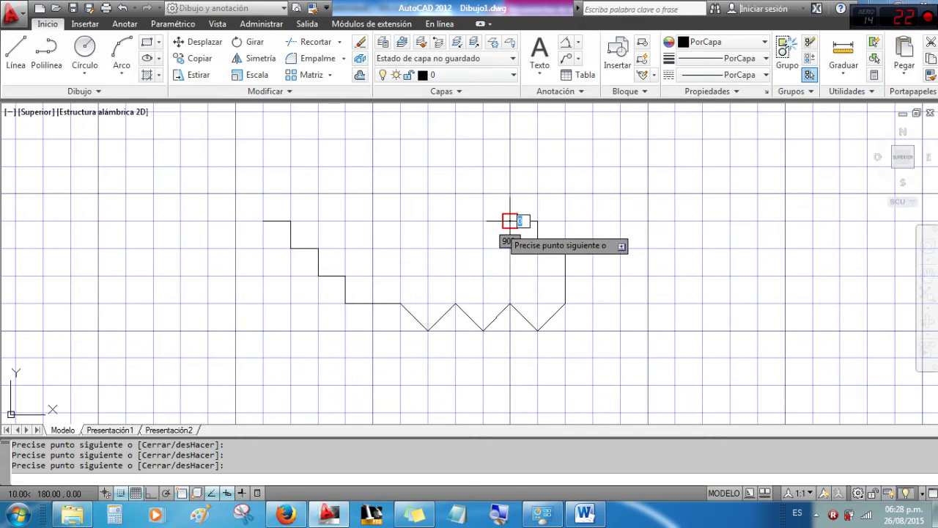
click(263, 193)
click(264, 220)
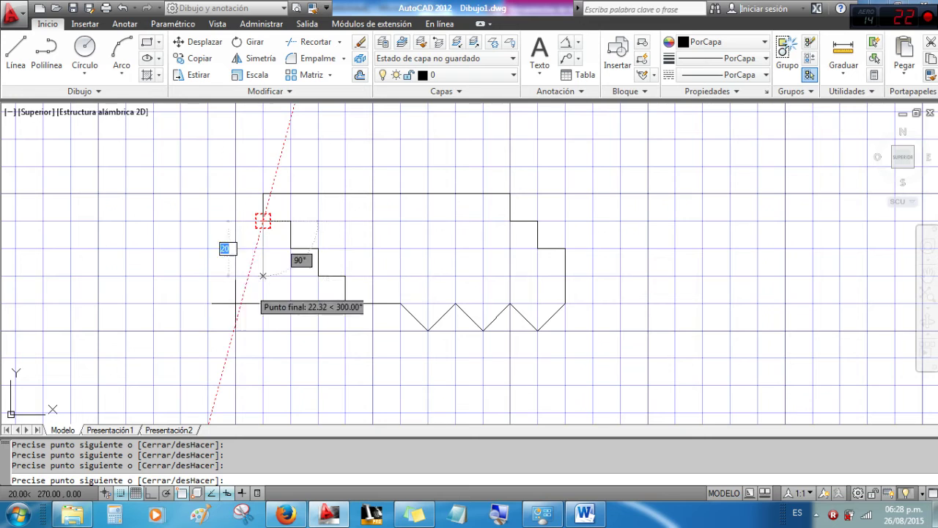
key(Escape)
Step: Examine the available colour, lineweight and linetype options for drawing objects
scroll(359, 254, up, 1)
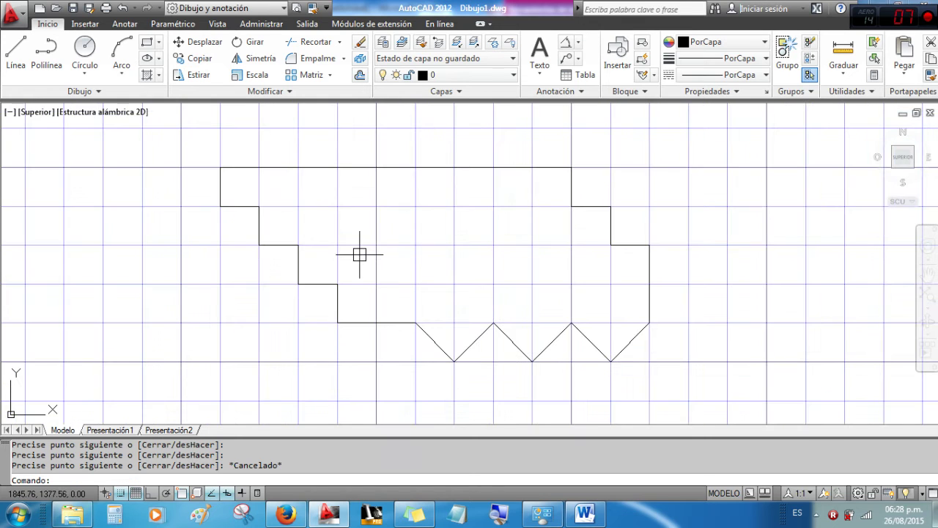
scroll(347, 255, down, 1)
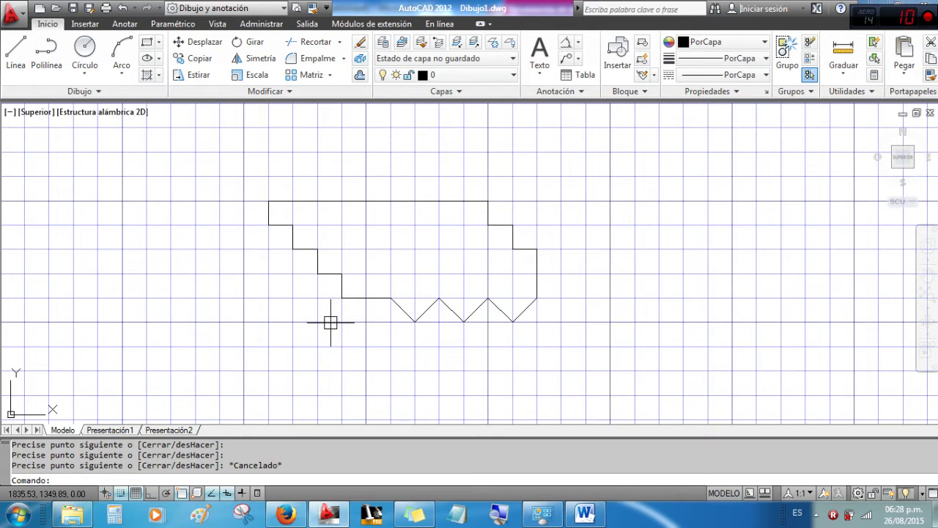
click(745, 44)
click(745, 44)
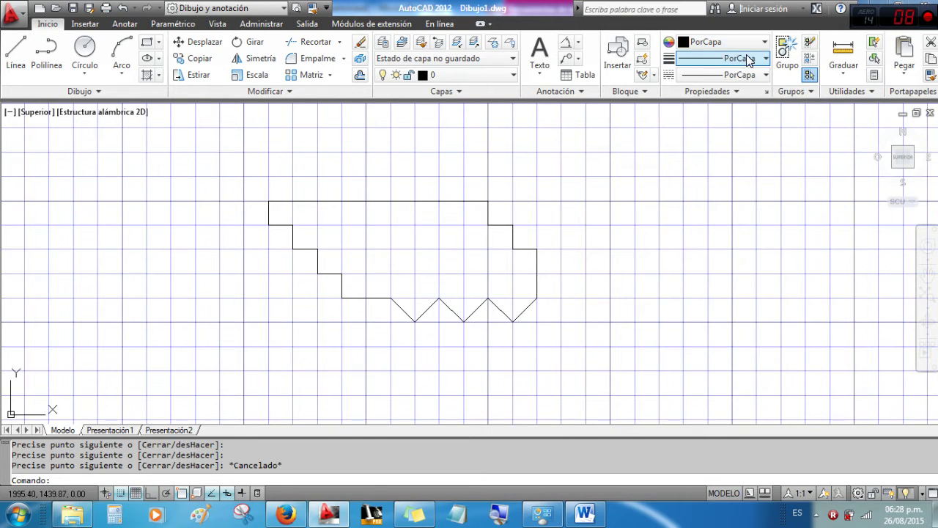
click(746, 57)
click(750, 58)
click(750, 74)
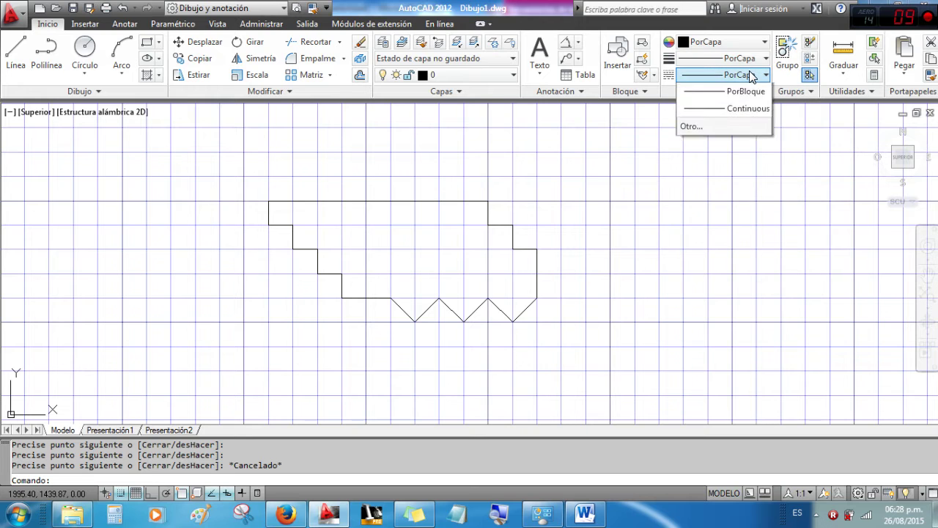
click(749, 73)
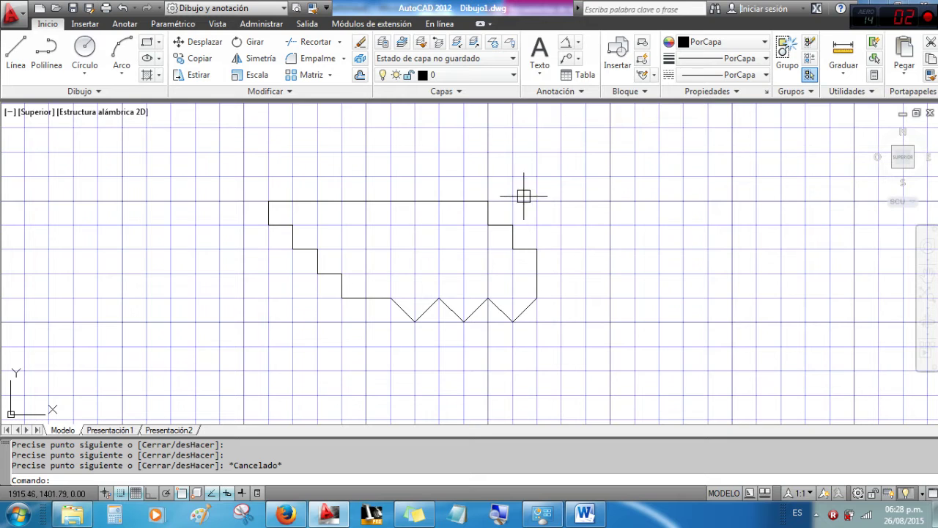
Step: Select all lines of the closed outline and change their colour to Rojo
click(557, 173)
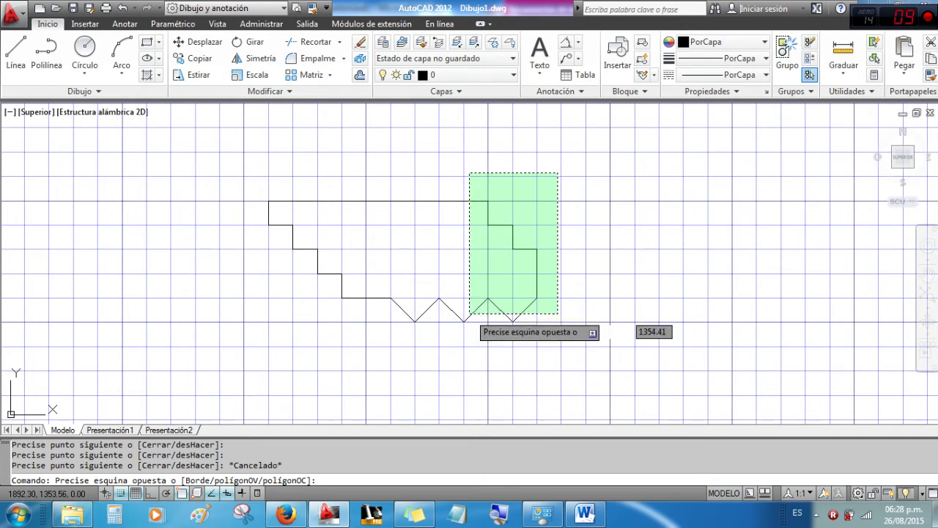
click(250, 356)
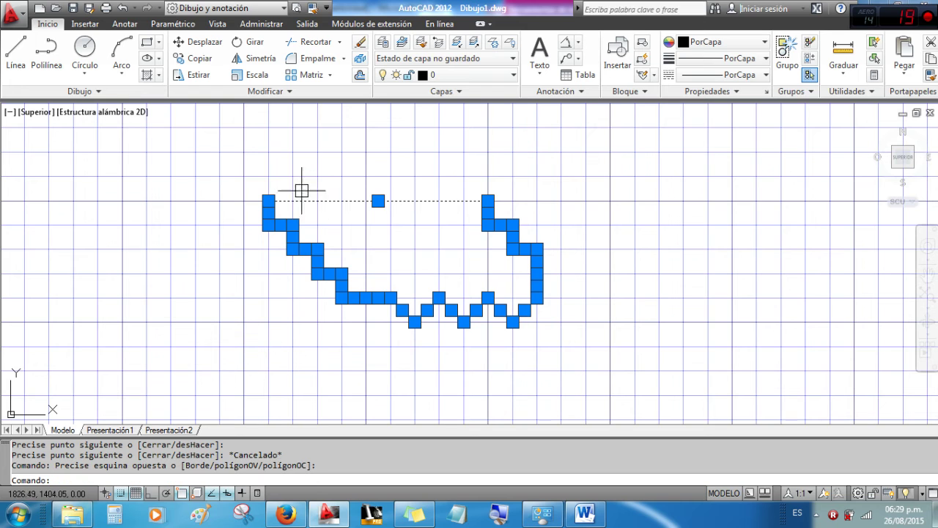
scroll(469, 266, up, 1)
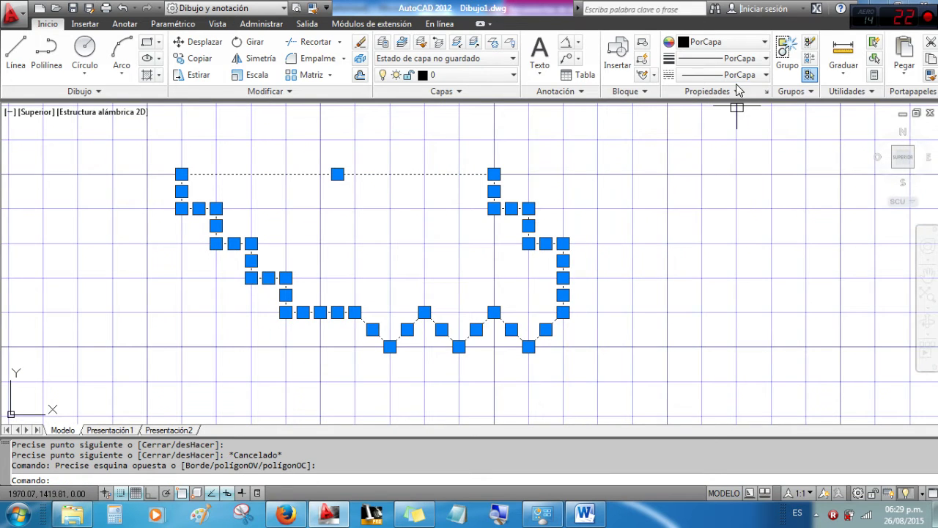
click(760, 47)
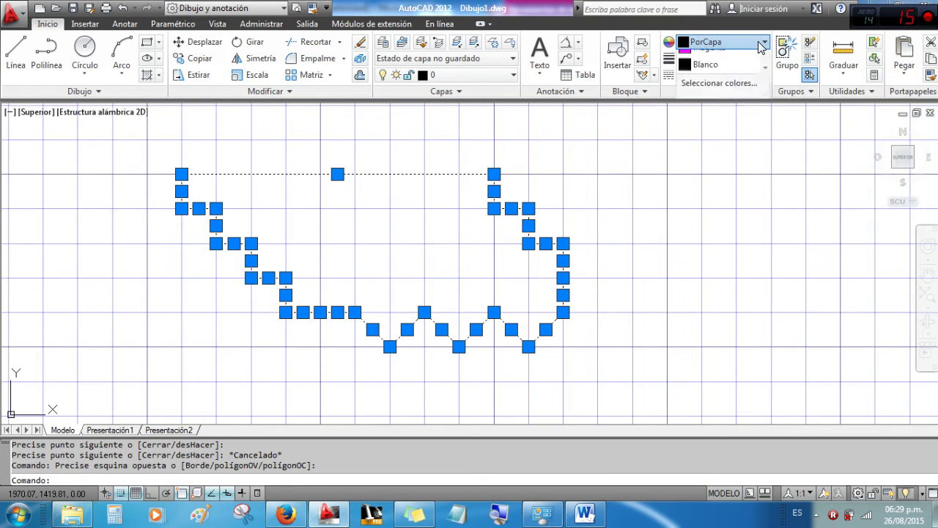
click(697, 92)
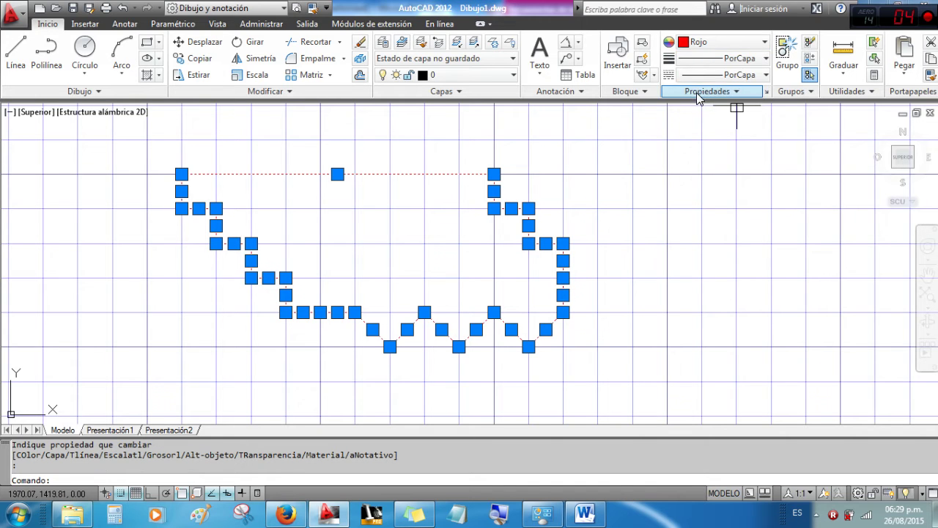
Step: Set the selected outline's lineweight to 0.50 mm and turn on lineweight display in the drawing
click(744, 58)
drag(787, 113, 788, 126)
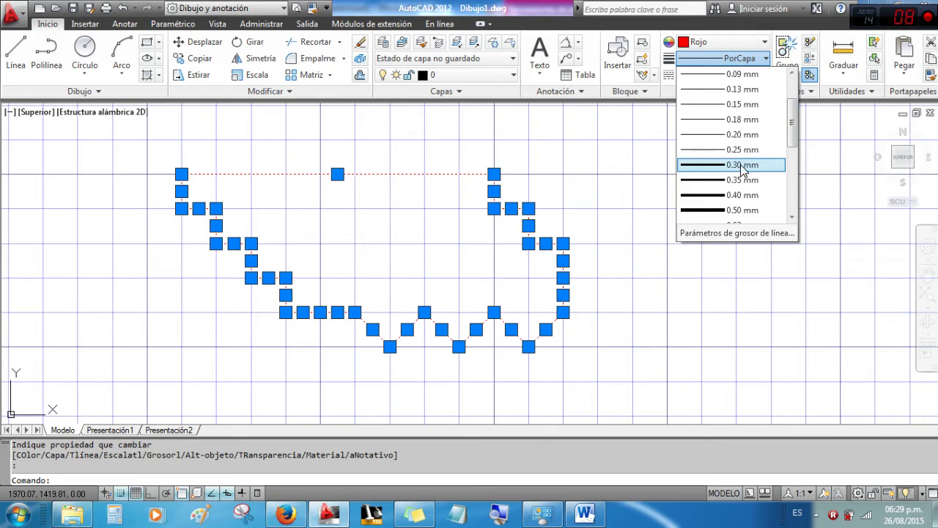
scroll(792, 150, down, 4)
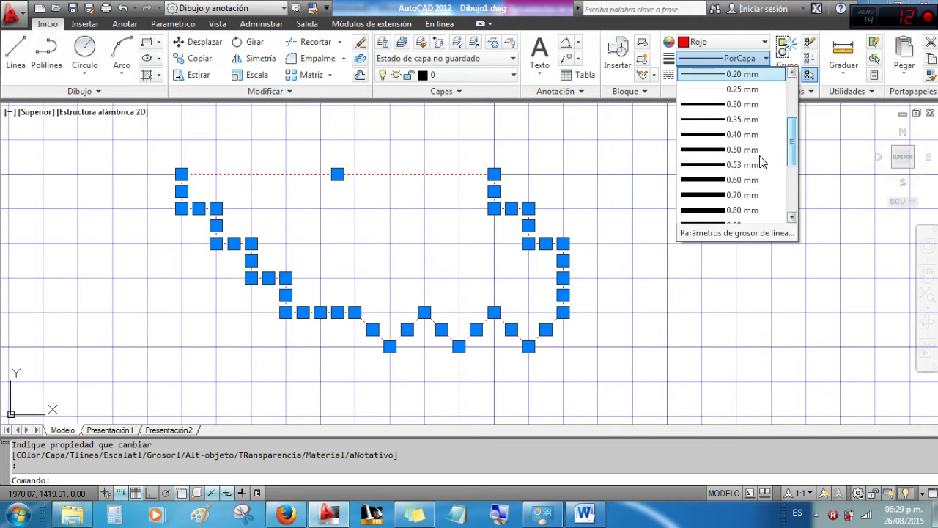
click(733, 151)
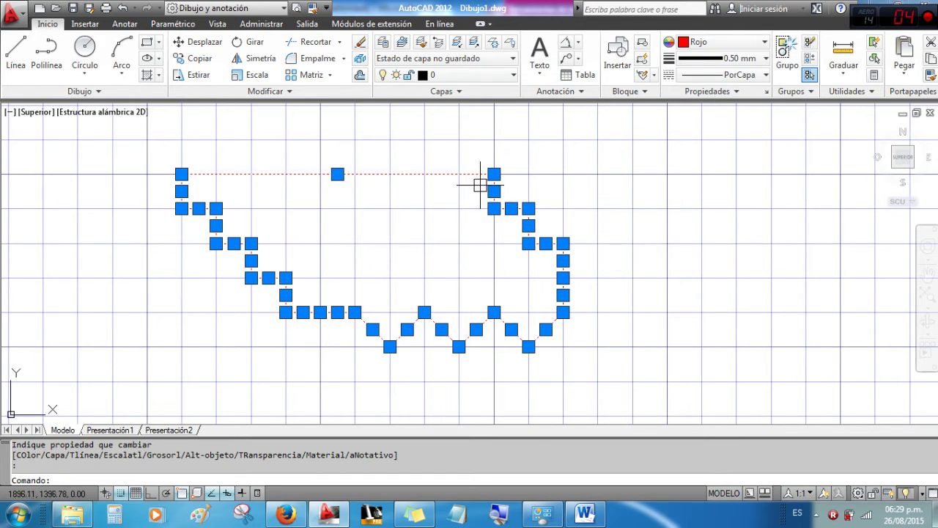
click(242, 492)
scroll(398, 262, up, 3)
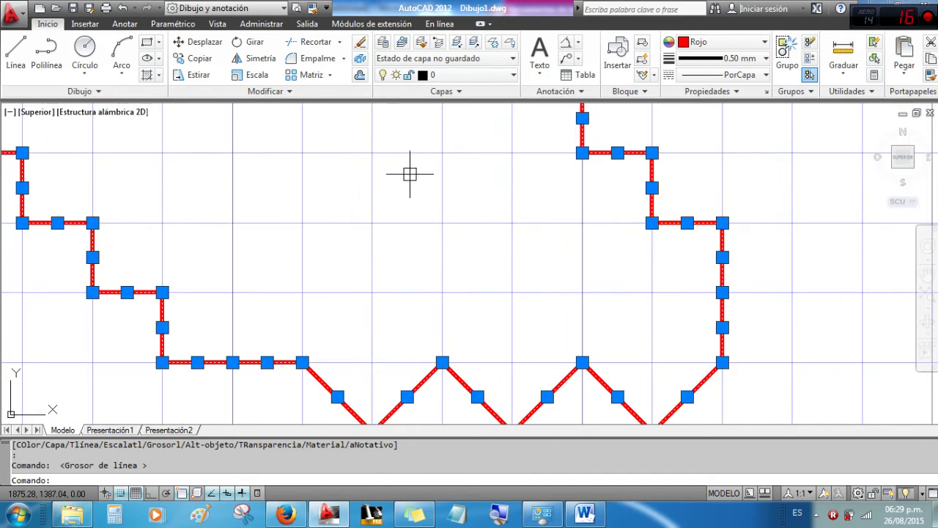
middle_drag(482, 274, 486, 311)
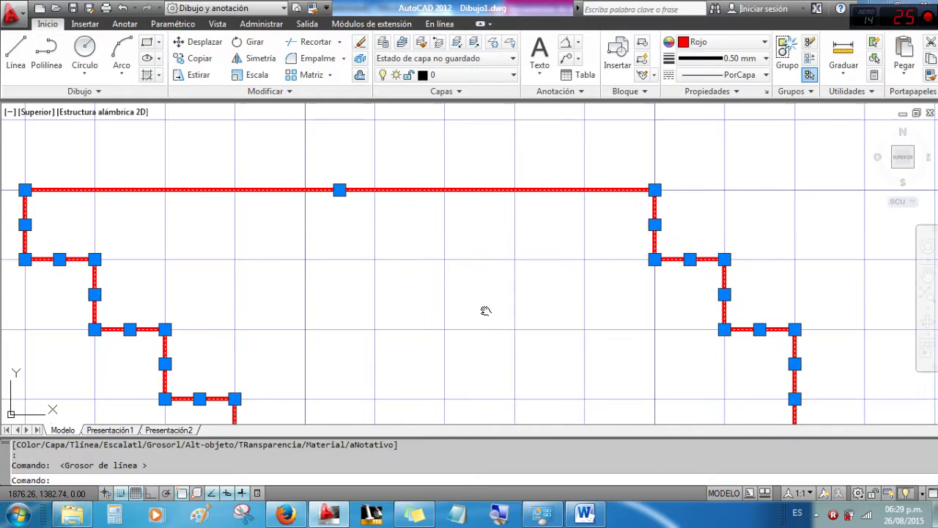
Step: Load the dashed linetype ACAD_ISO02W100 from acadiso.lin through the linetype manager
click(764, 75)
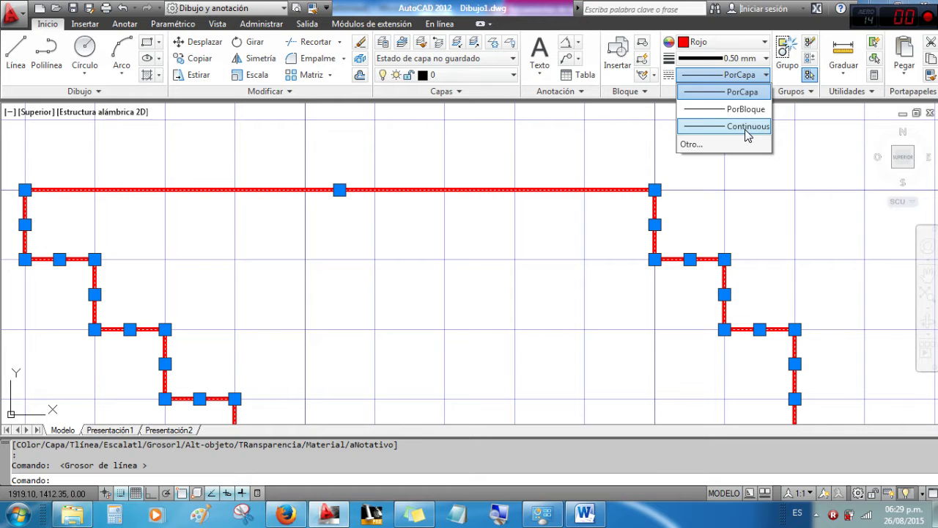
click(688, 145)
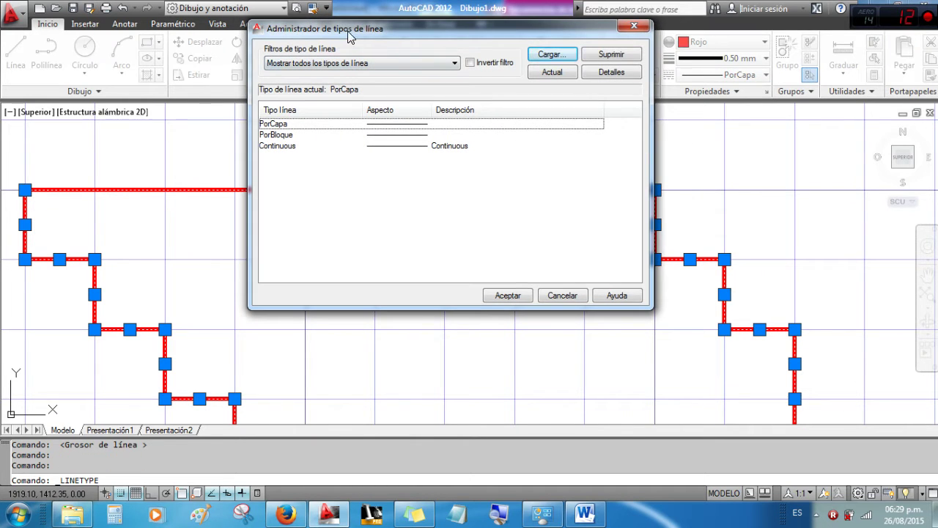
drag(349, 36, 329, 61)
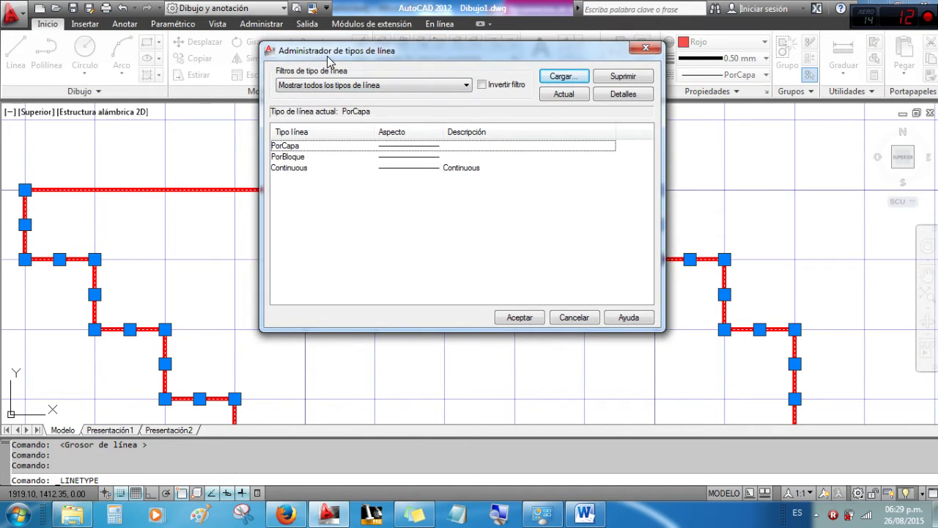
click(562, 77)
click(403, 96)
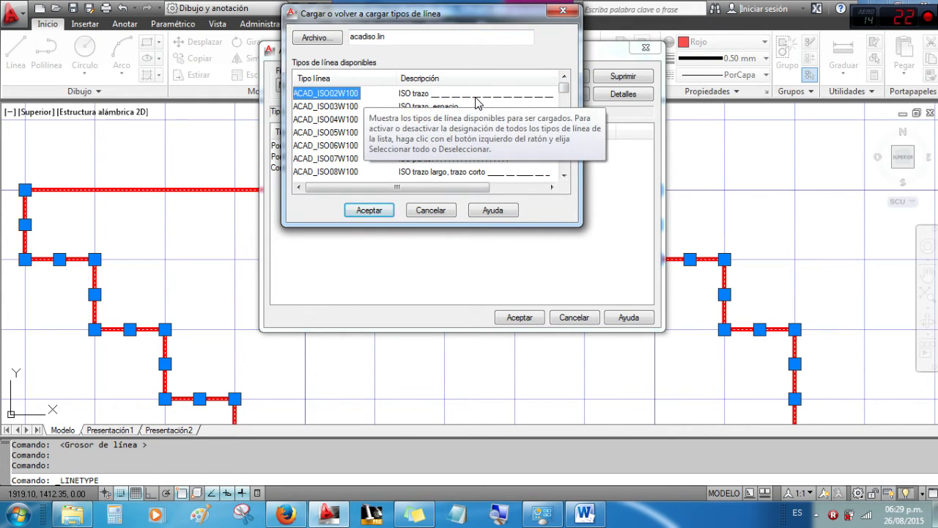
click(375, 213)
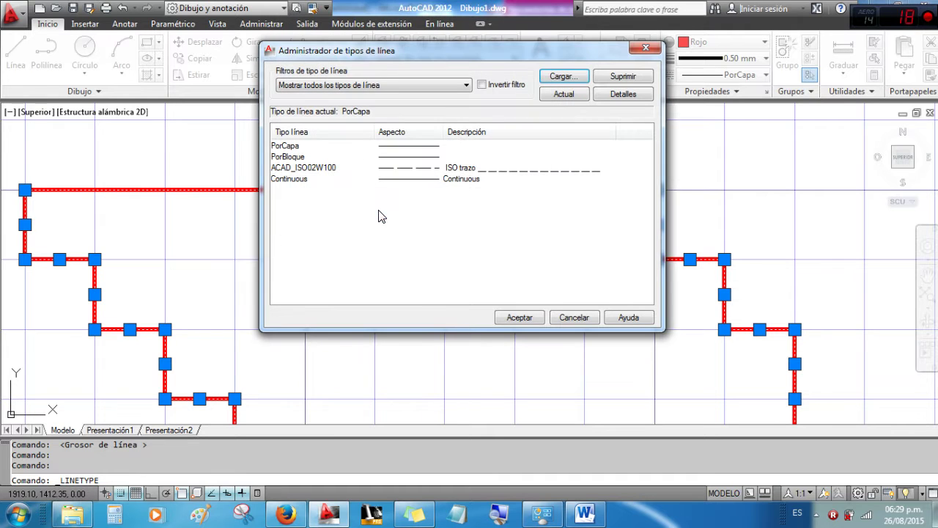
Step: Load the dotted linetype ACAD_ISO07W100 as well and accept the linetype manager
click(562, 78)
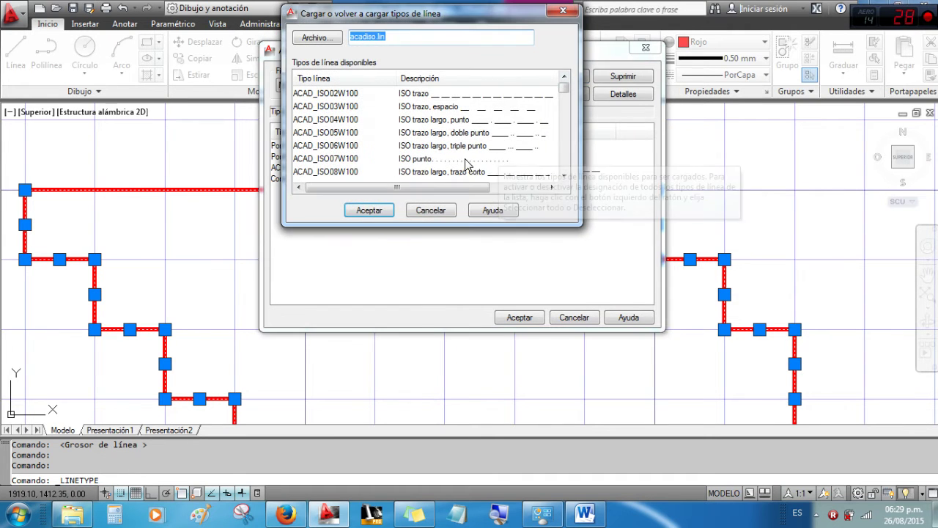
click(326, 158)
click(371, 212)
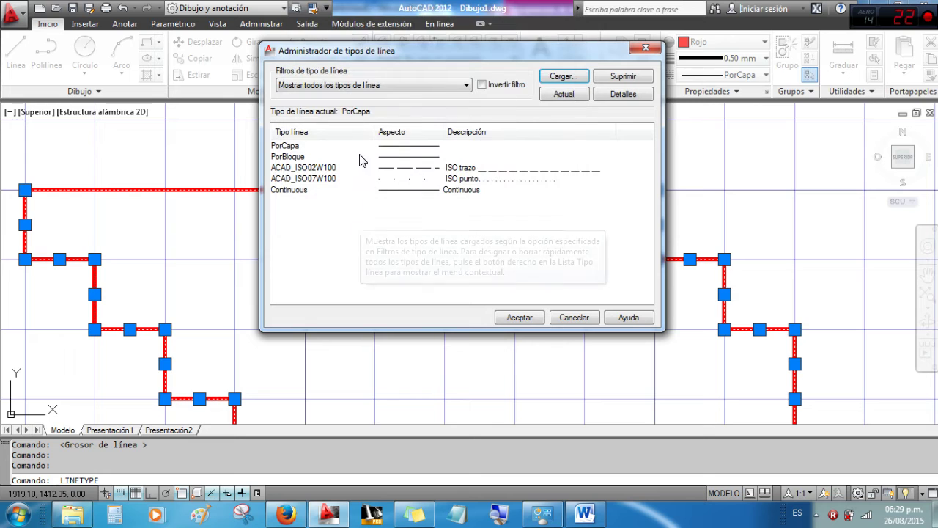
click(519, 318)
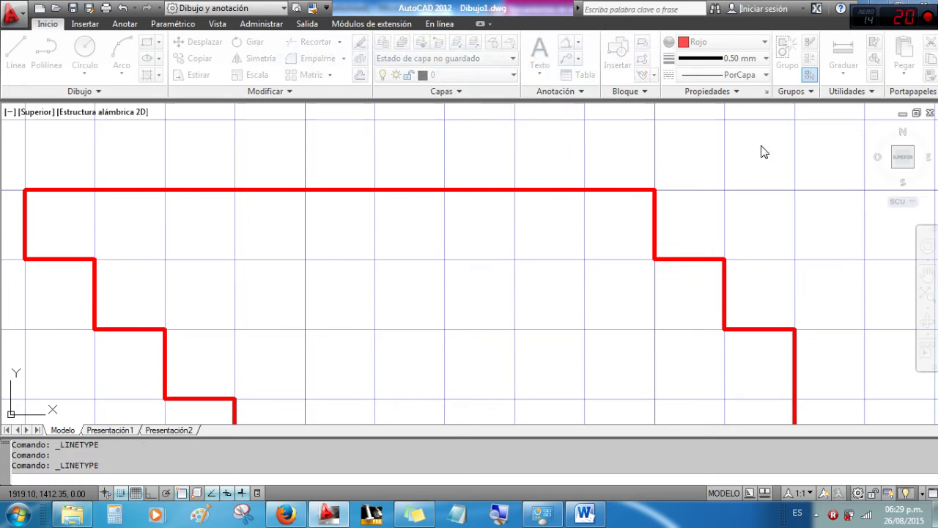
Step: Assign the dashed linetype ACAD_ISO02W100 to the outline's long top edge and clear the selection
click(765, 75)
click(582, 152)
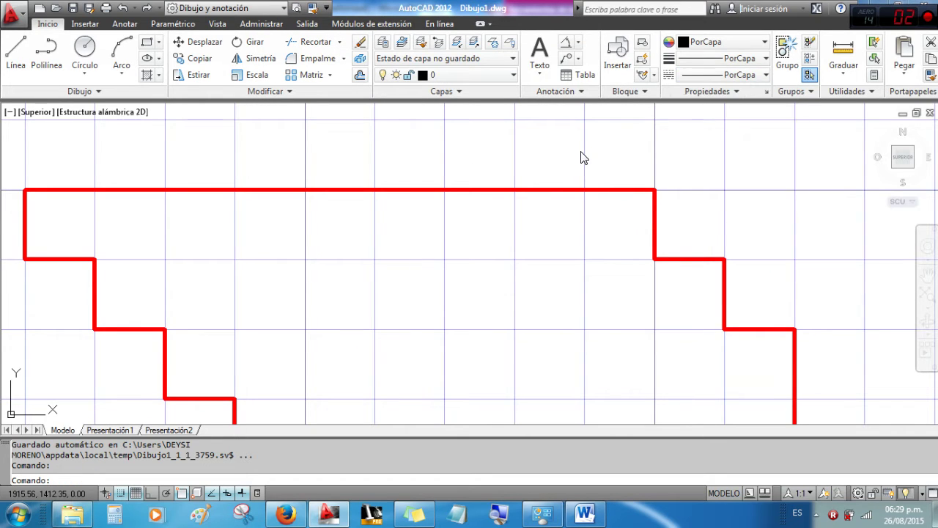
click(552, 190)
scroll(670, 189, down, 4)
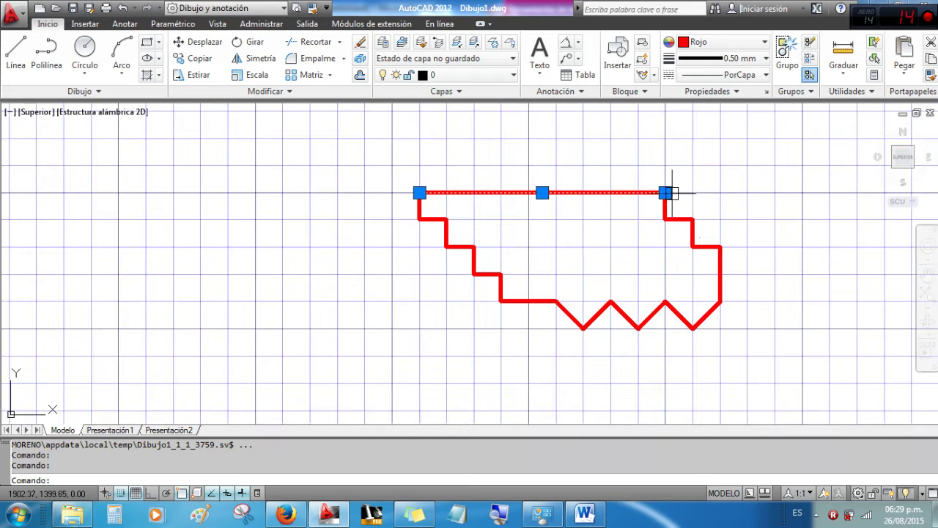
scroll(704, 193, up, 2)
click(752, 75)
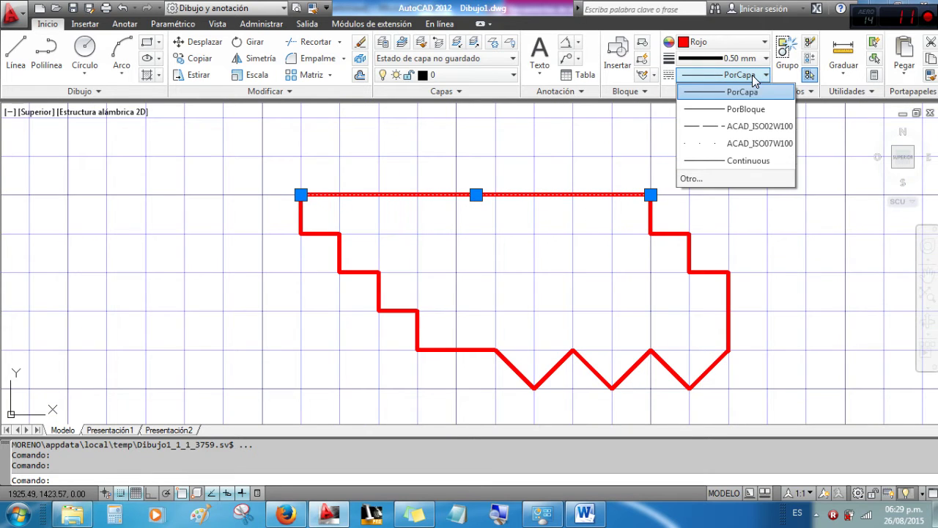
click(741, 129)
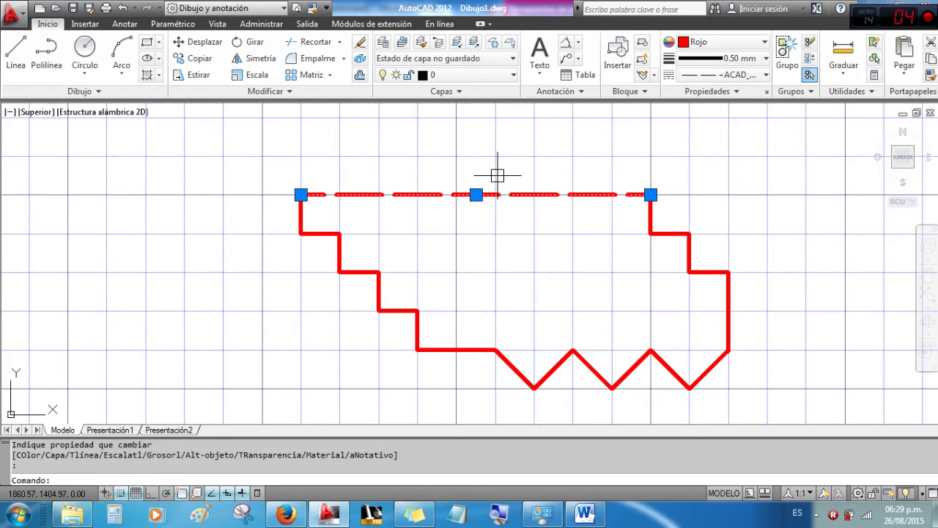
scroll(497, 171, up, 3)
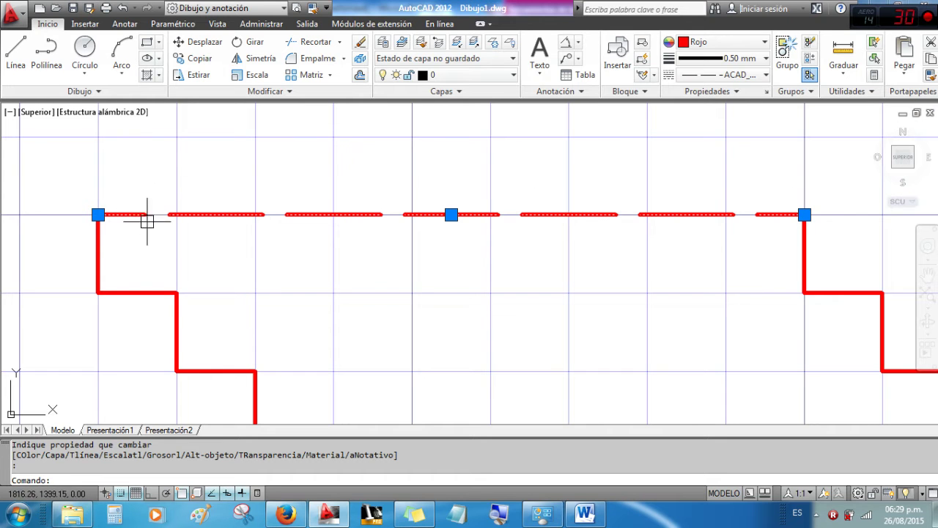
scroll(363, 246, down, 2)
key(Escape)
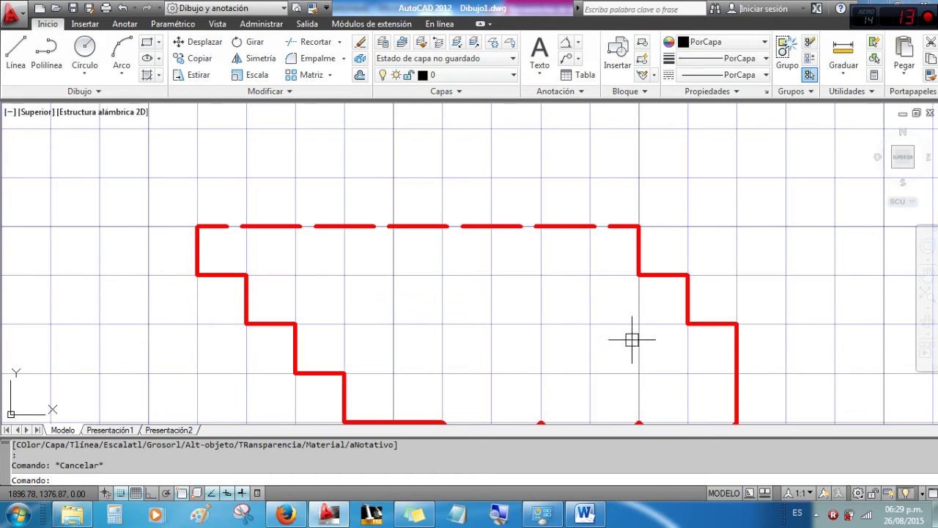
Step: Assign the dotted linetype ACAD_ISO07W100 to the upper segment of the outline's right vertical edge and clear the selection
middle_drag(601, 335, 570, 214)
click(705, 251)
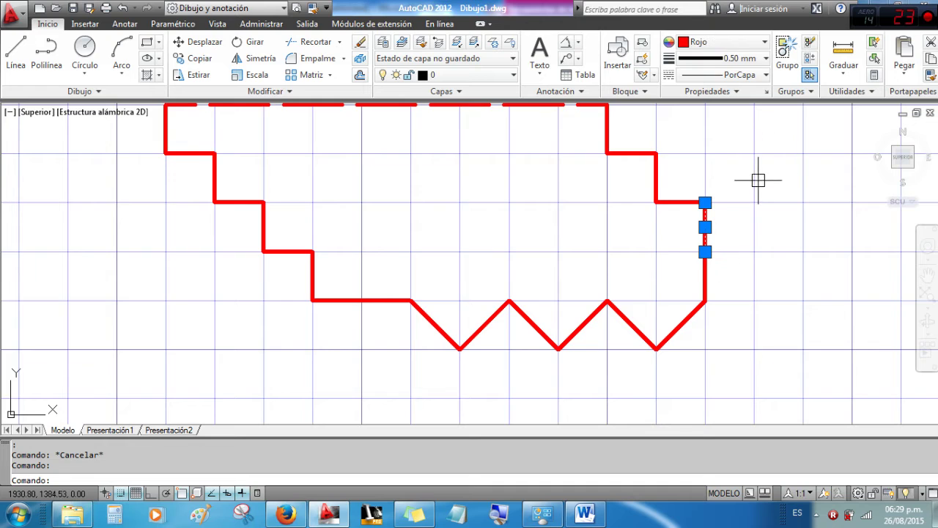
scroll(755, 182, up, 1)
click(765, 75)
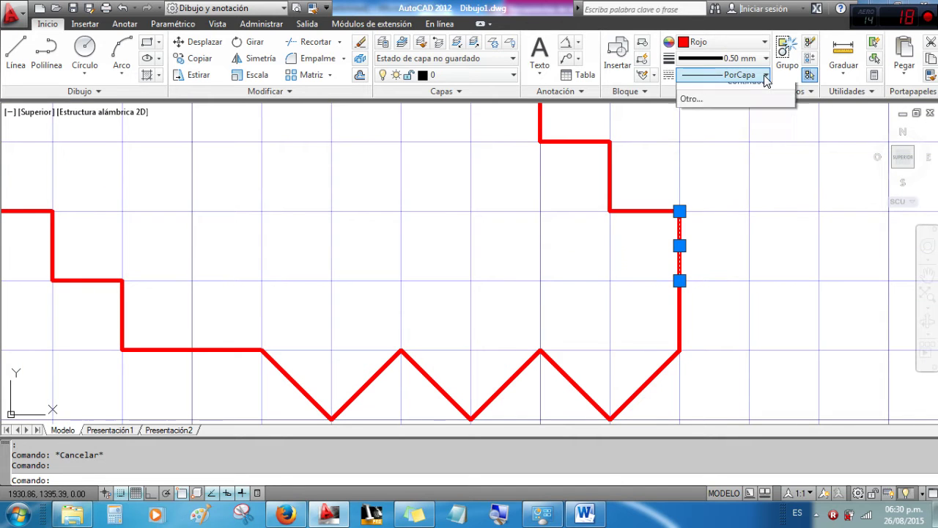
click(743, 143)
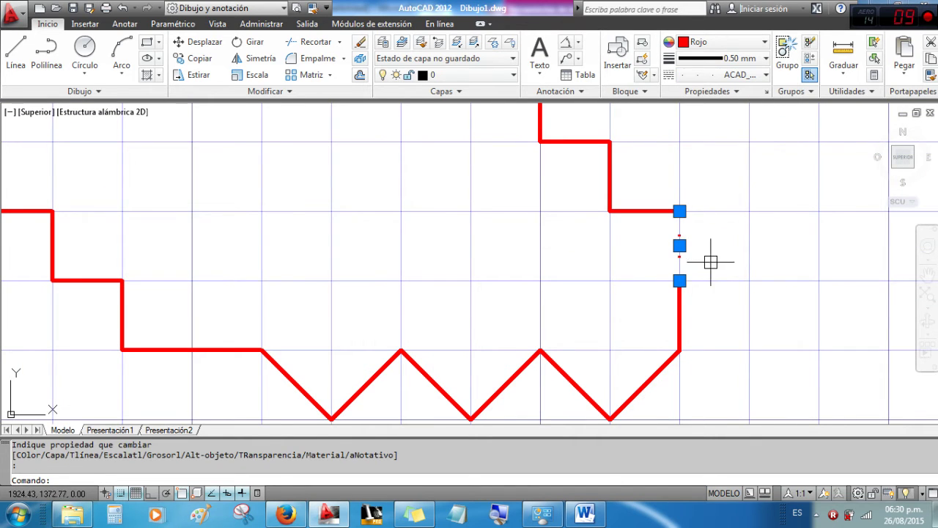
key(Escape)
scroll(689, 242, up, 1)
scroll(739, 265, down, 3)
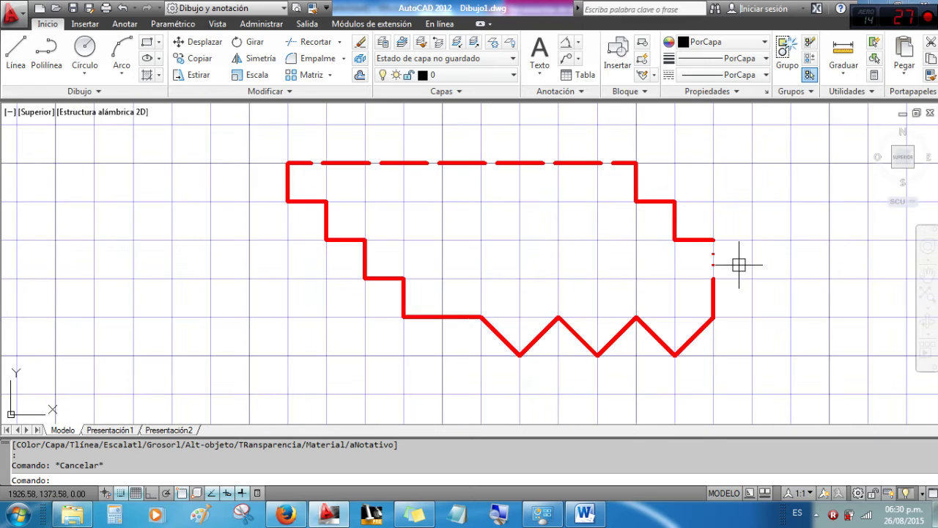
scroll(641, 254, up, 1)
scroll(660, 190, down, 1)
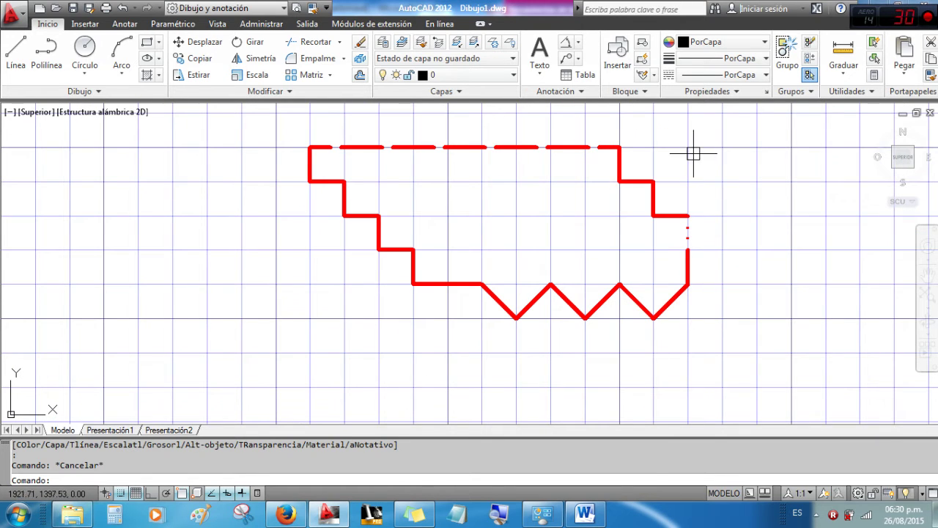
click(637, 181)
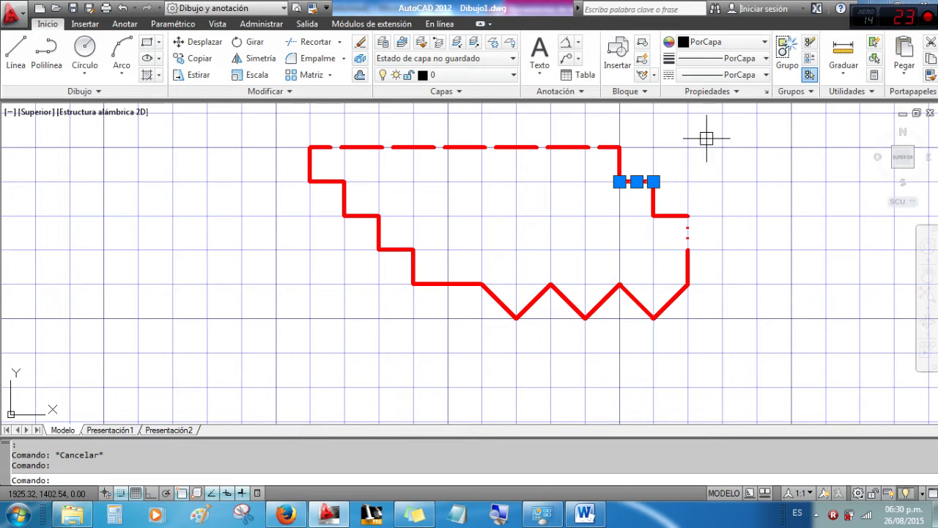
key(Escape)
middle_drag(638, 245, 459, 247)
mouse_move(569, 230)
middle_down()
mouse_move(616, 174)
mouse_move(667, 203)
middle_up()
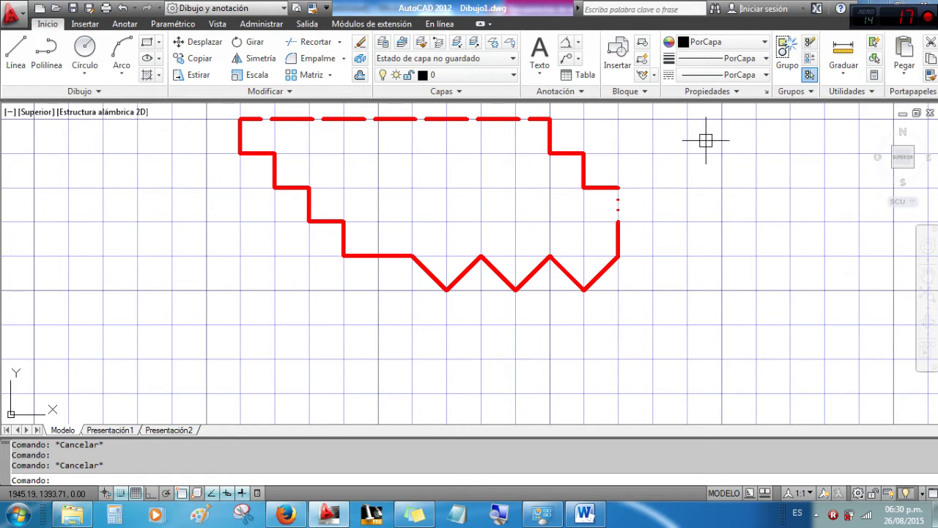
Step: With nothing selected, set the current object colour to Azul and the current lineweight to 0.40 mm
click(750, 45)
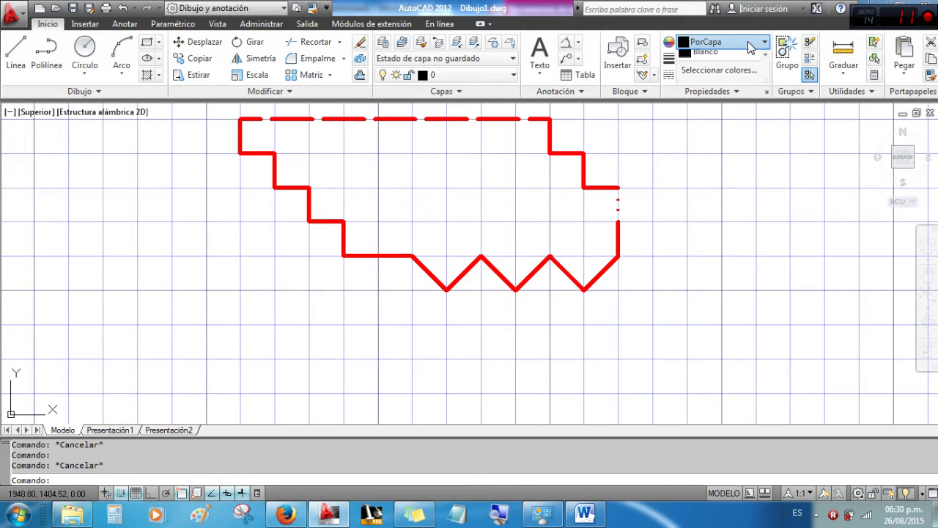
click(733, 159)
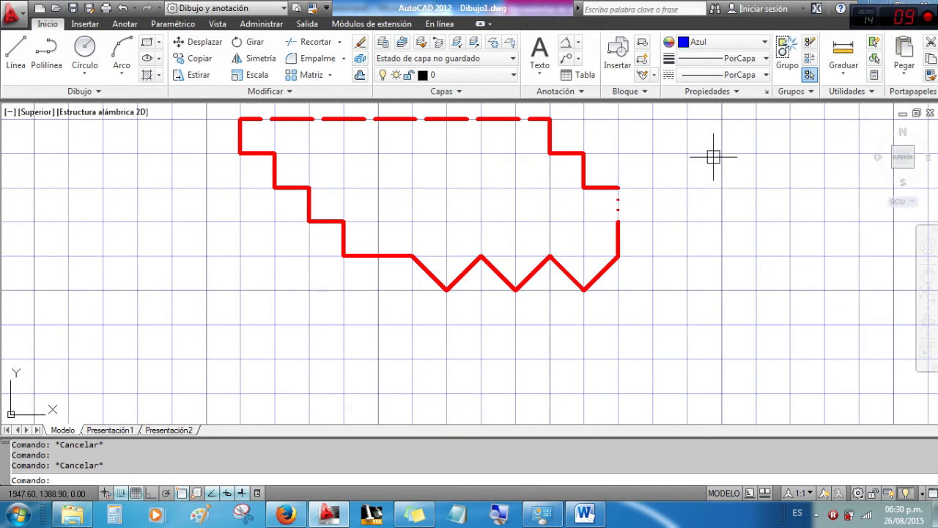
click(763, 61)
scroll(790, 128, down, 2)
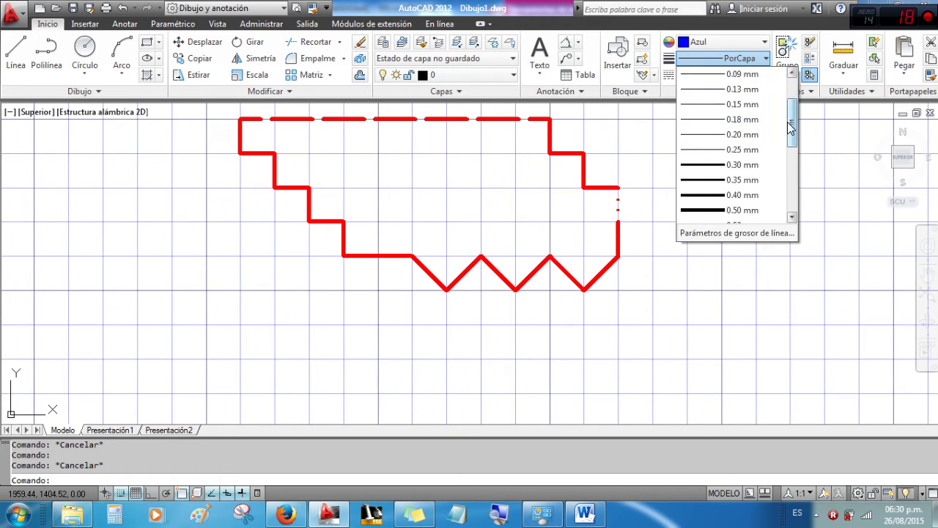
scroll(790, 128, down, 1)
click(733, 182)
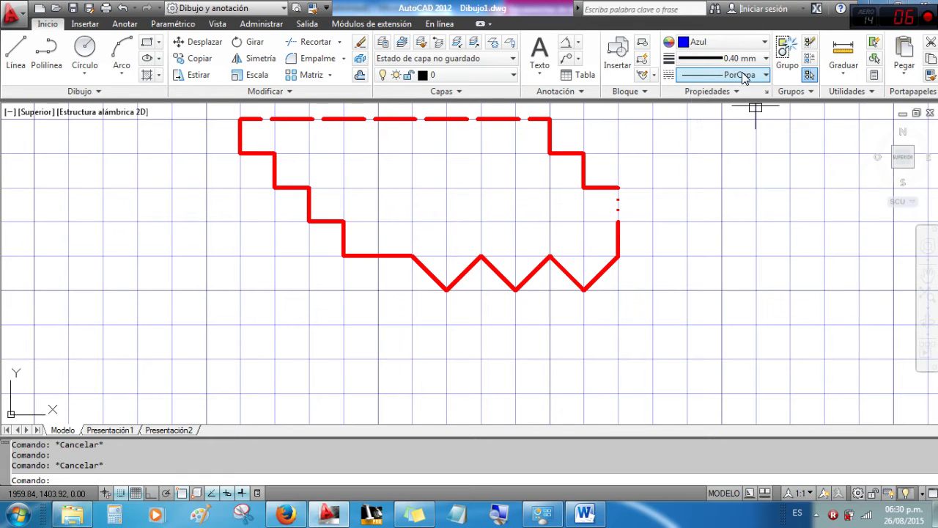
Step: Draw a line chain below the outline: 20 units right, 10 down, 10 right, followed by four 14.14-unit diagonals alternating up and down
click(16, 50)
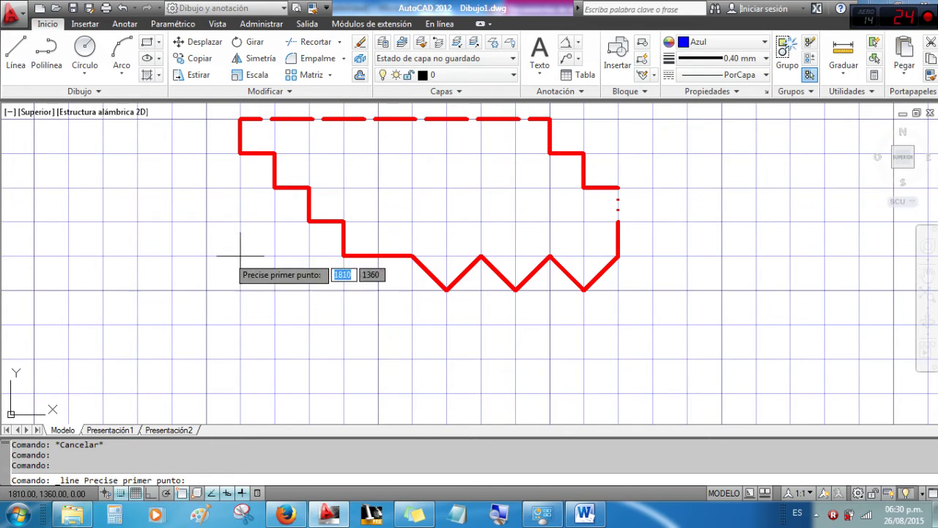
click(275, 324)
click(344, 324)
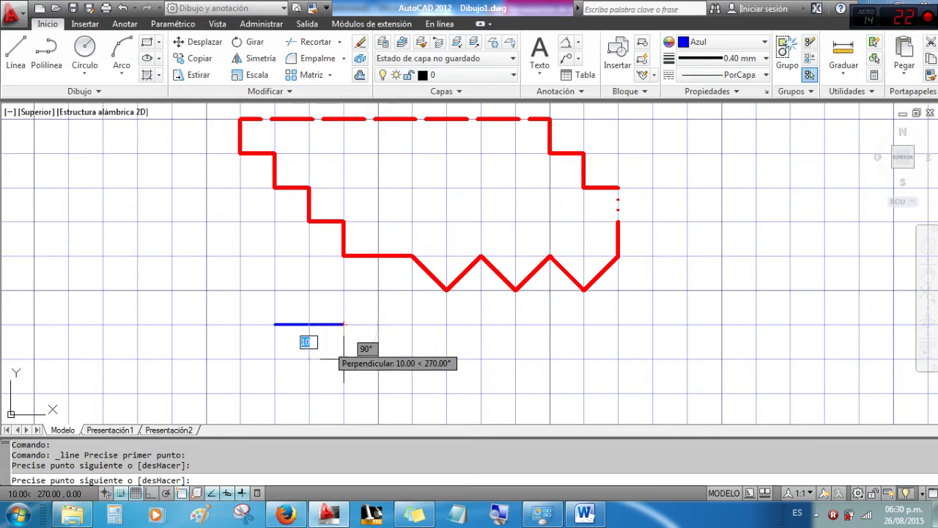
click(344, 359)
click(378, 358)
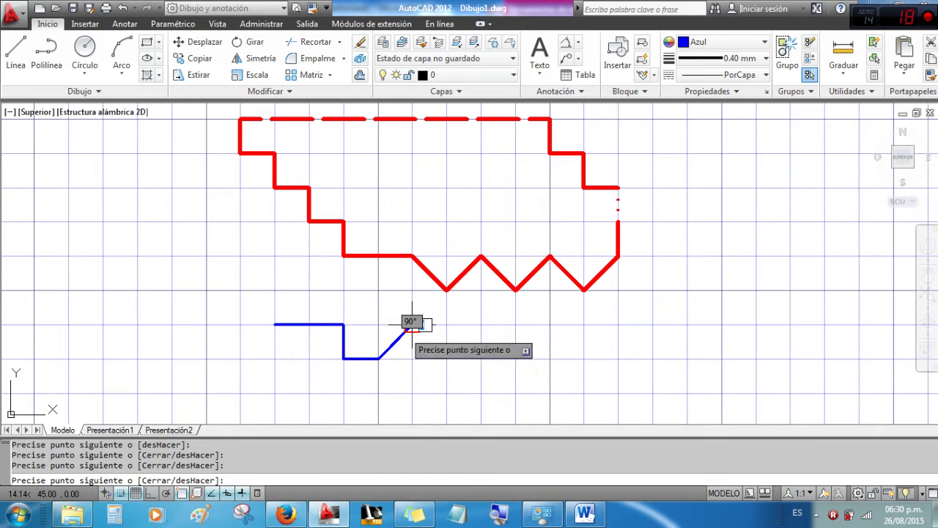
click(411, 324)
click(447, 358)
click(480, 324)
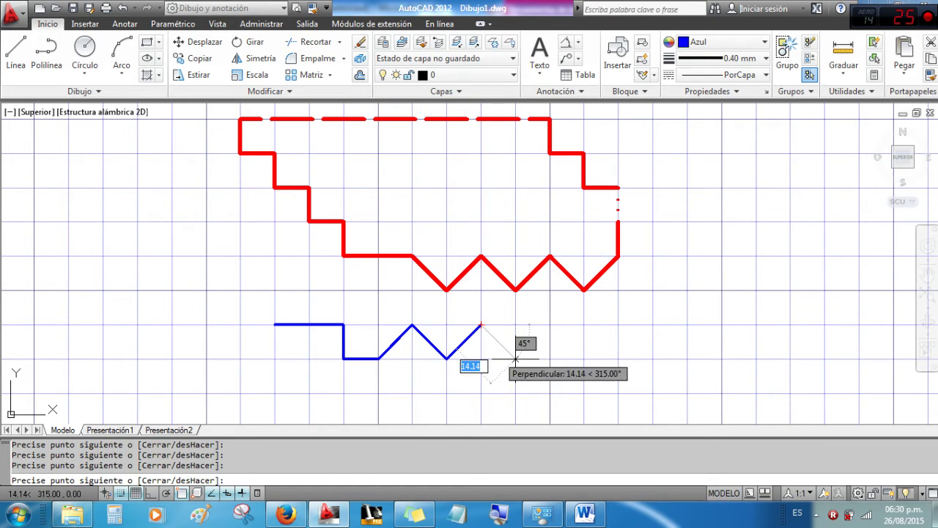
click(515, 358)
key(Escape)
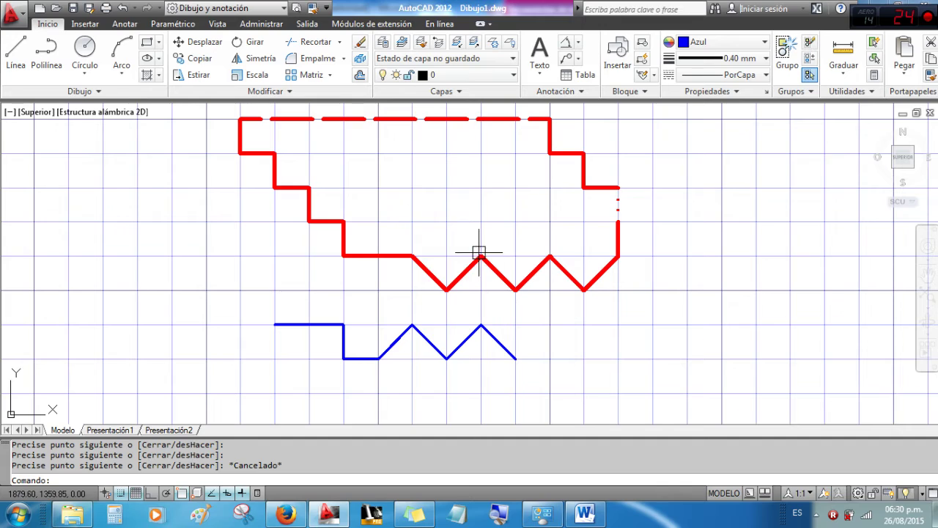
Step: Turn on Quick Properties and set the colour of the outline's long top edge to Verde
middle_click(441, 206)
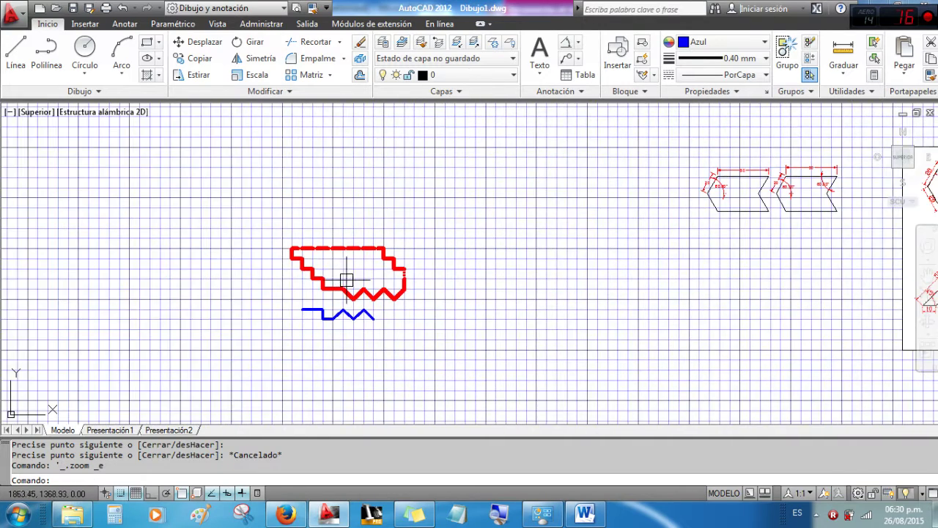
scroll(346, 279, up, 6)
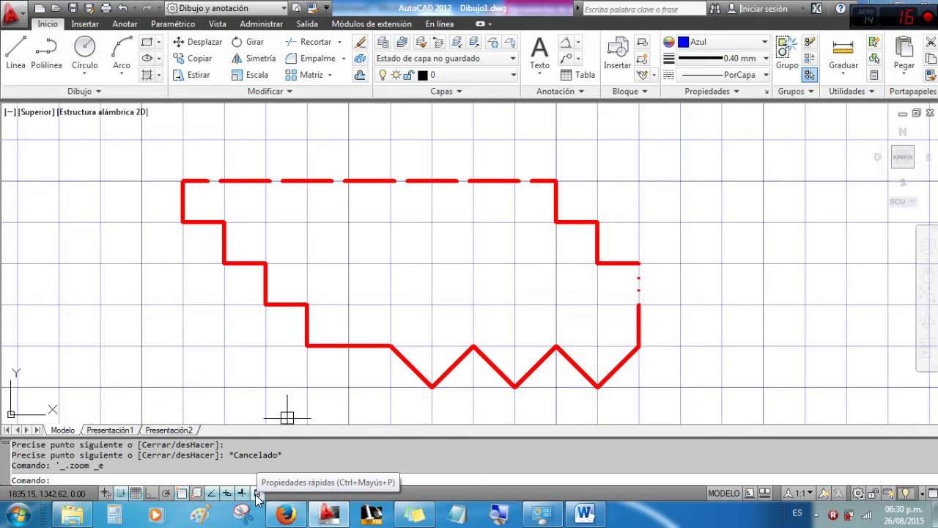
click(257, 494)
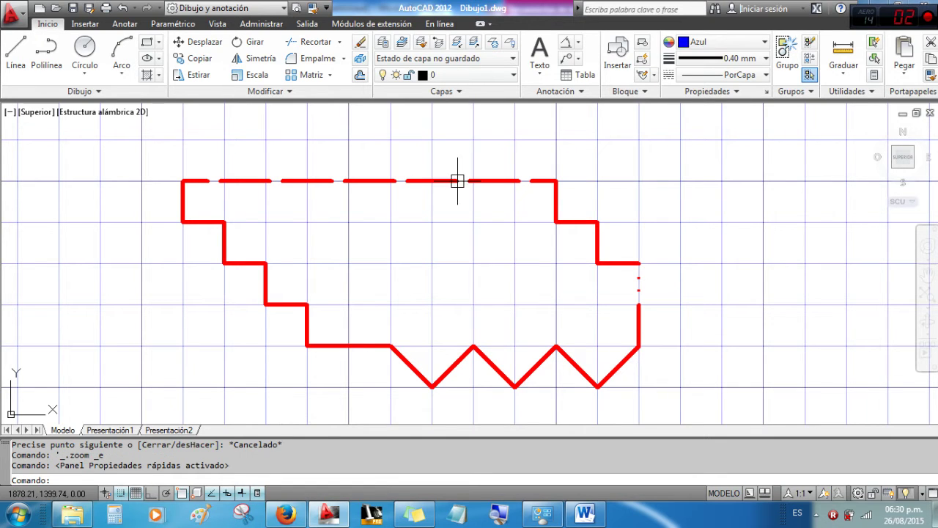
click(499, 181)
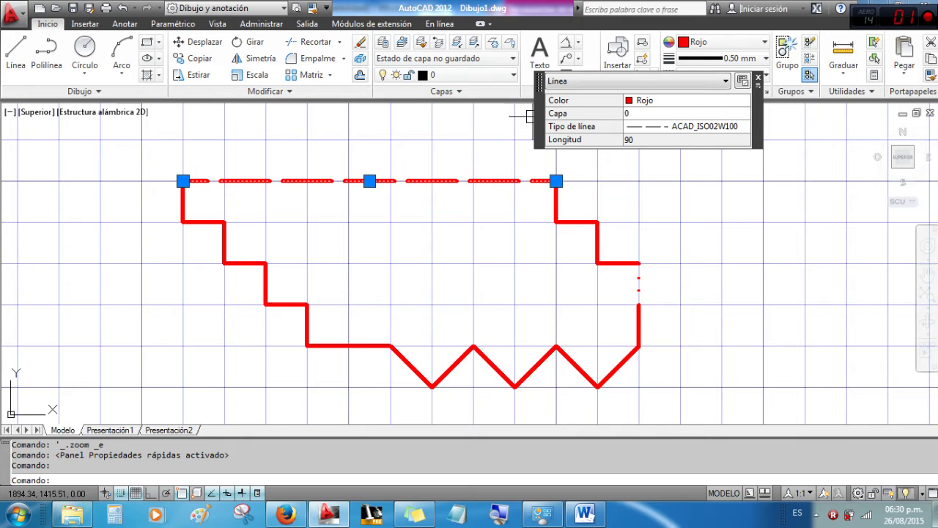
drag(539, 83, 592, 137)
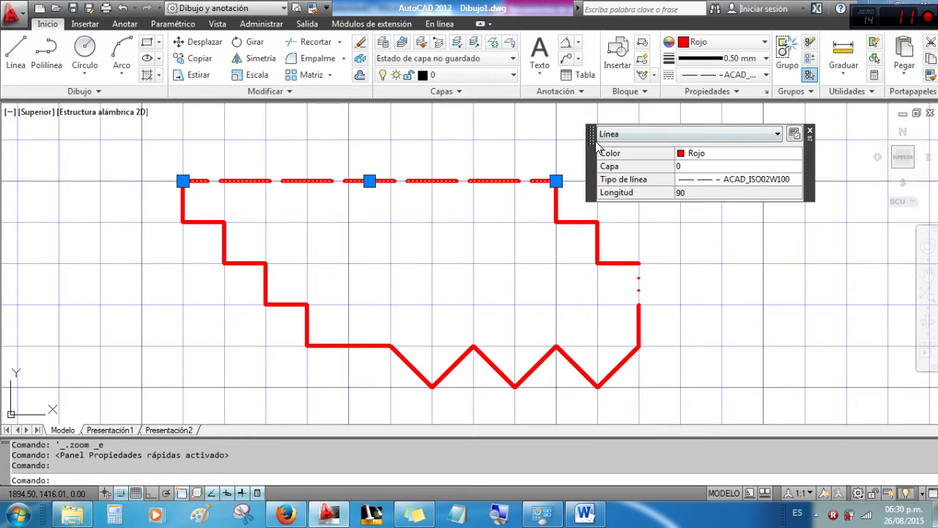
click(722, 157)
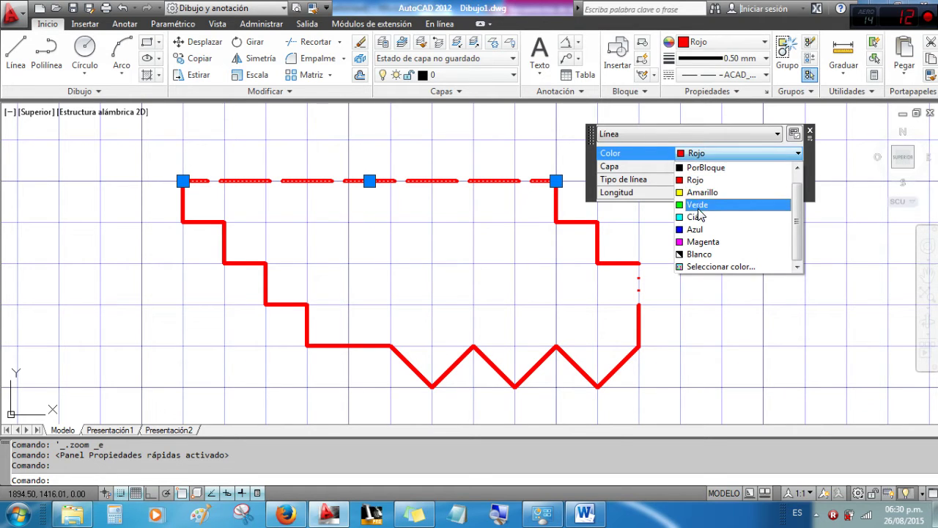
click(699, 207)
Step: Set the long top edge's linetype to PorCapa, close its quick properties and clear the selection
click(714, 179)
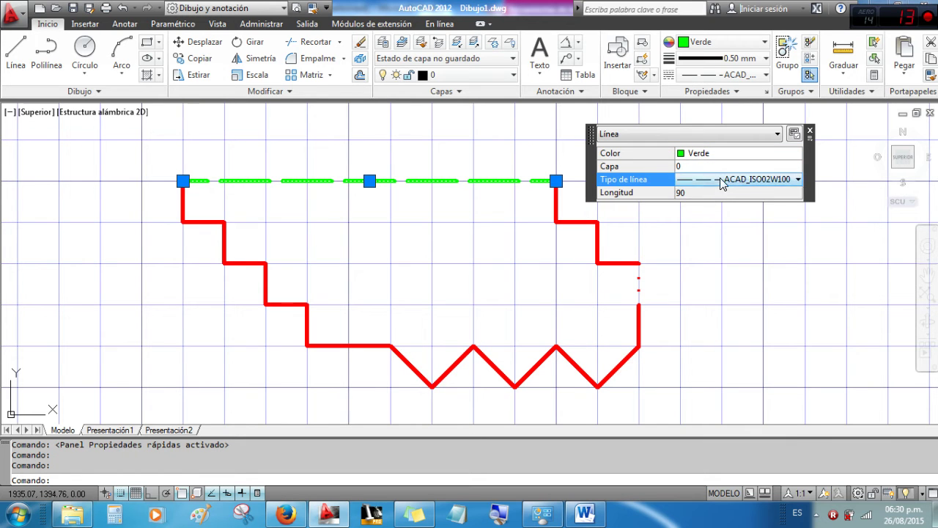
click(720, 178)
click(728, 194)
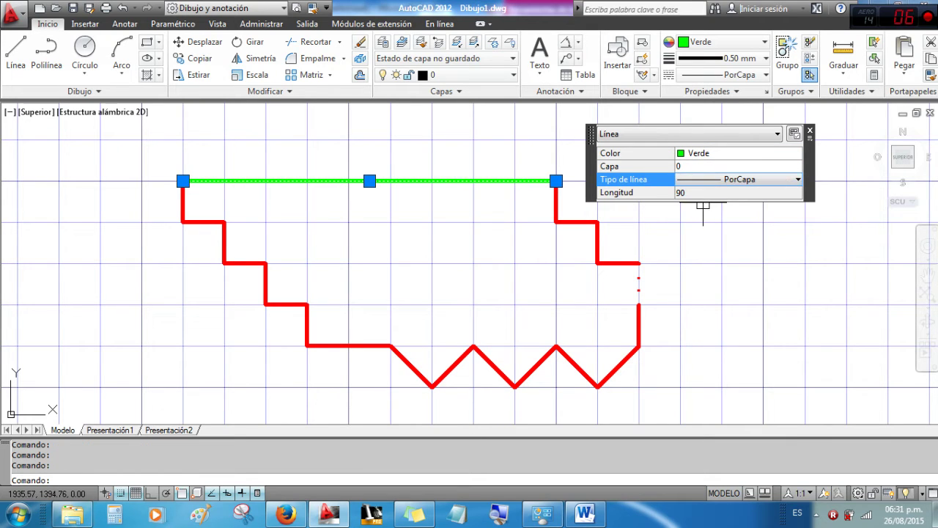
click(752, 195)
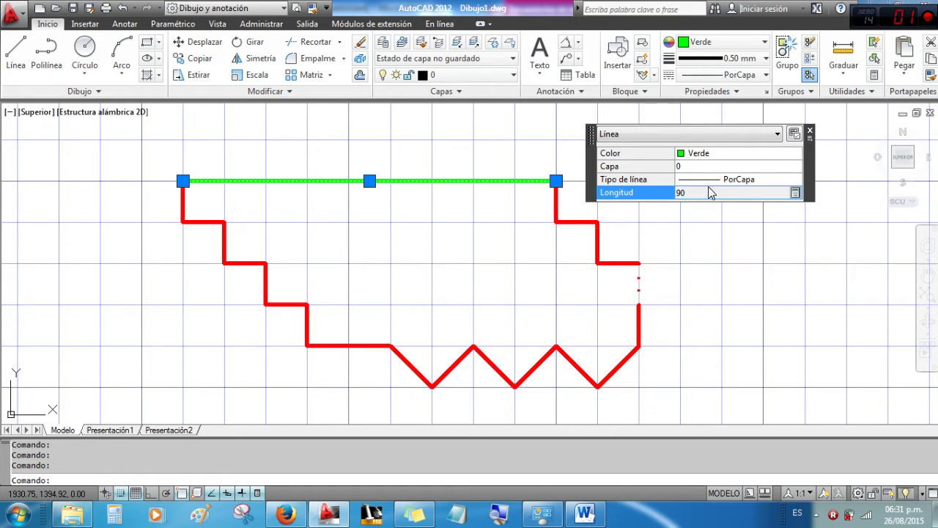
click(809, 132)
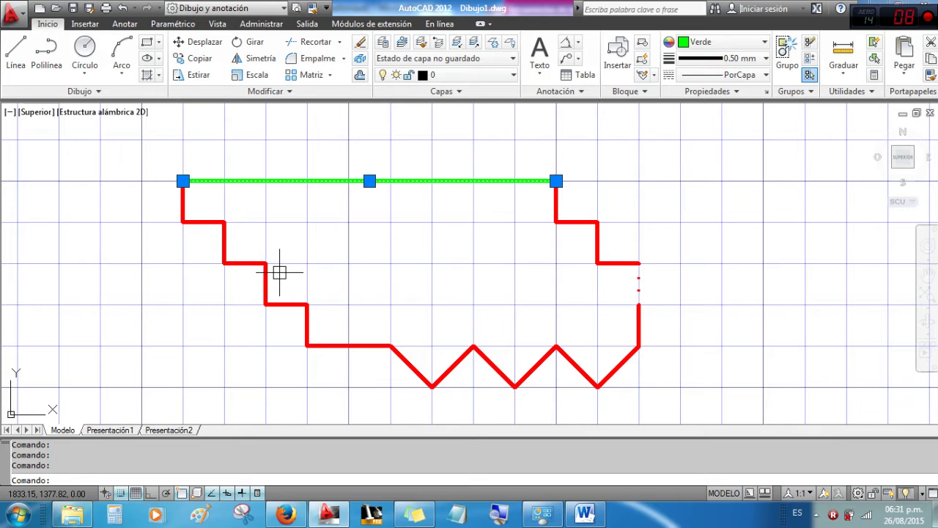
key(Escape)
Step: Examine the quick properties of the left horizontal segment at the outline's bottom, and clear the selection
click(337, 345)
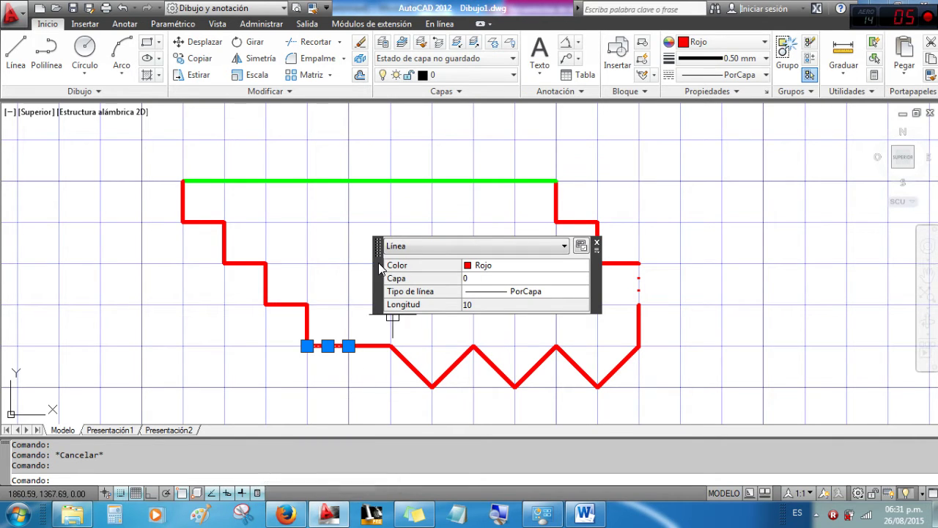
mouse_move(375, 262)
mouse_down()
mouse_move(444, 214)
mouse_move(467, 180)
mouse_up()
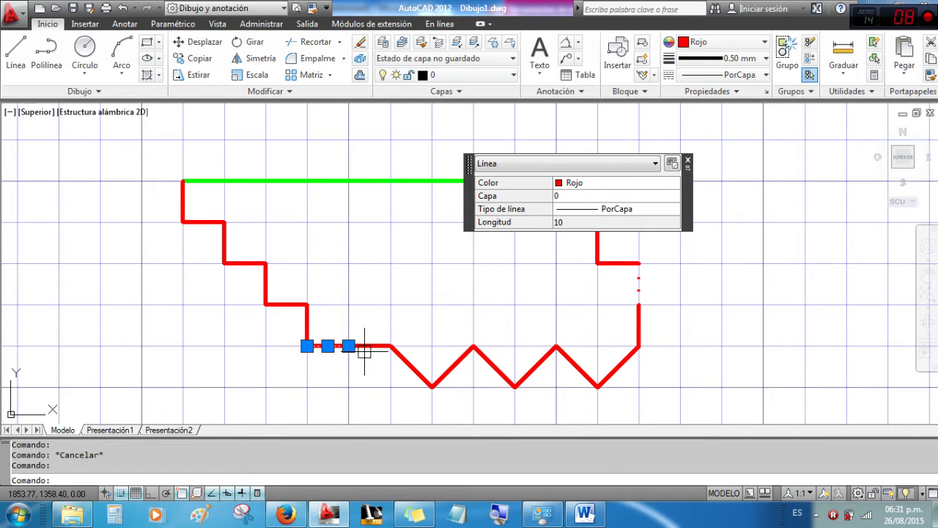
key(Escape)
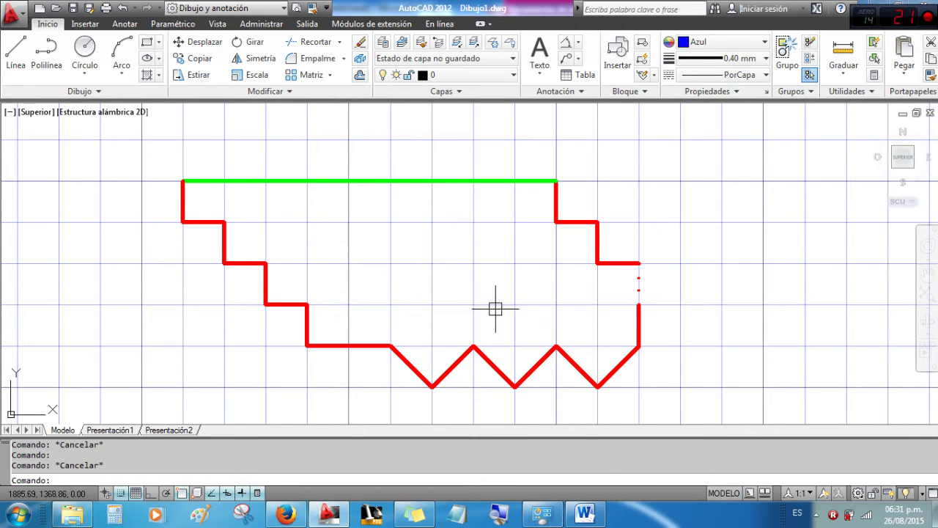
Step: Draw a circle of radius 20 centred at 1860,1420, resting on the outline's green top edge
middle_drag(418, 243, 437, 292)
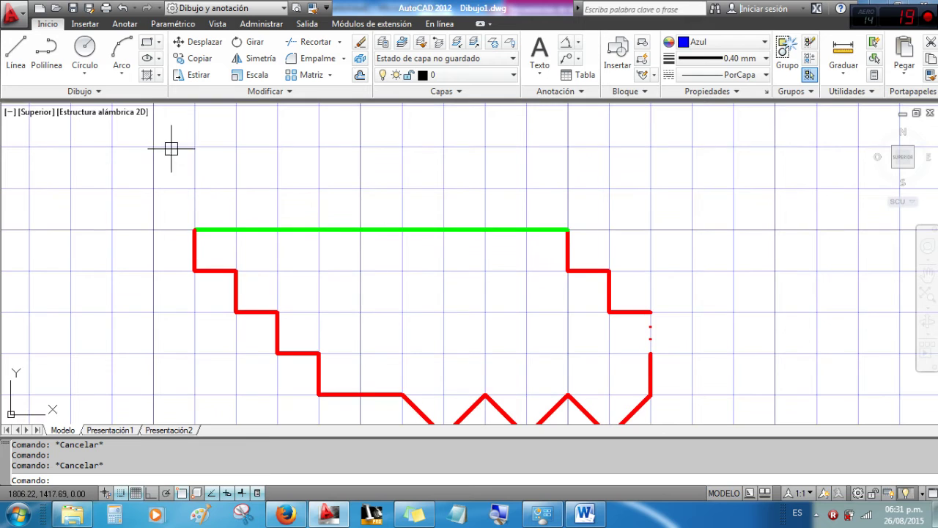
click(83, 47)
click(402, 147)
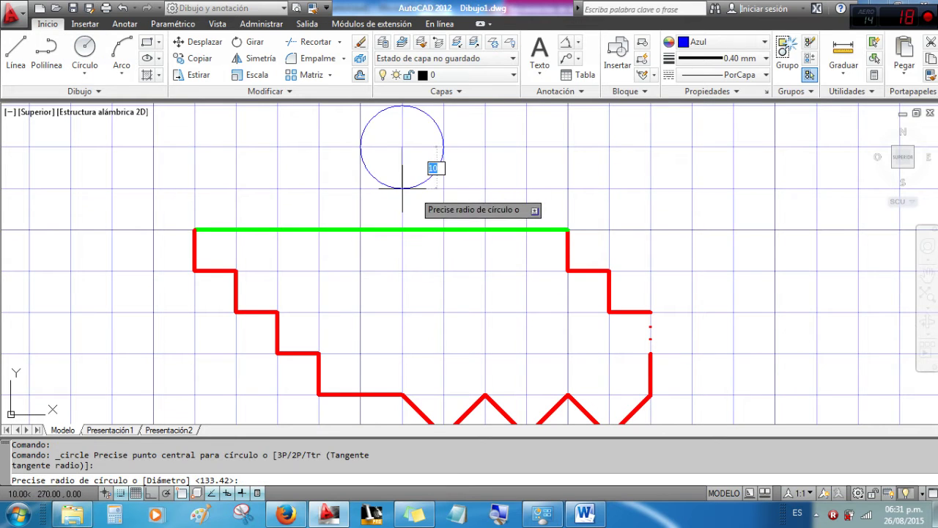
click(401, 229)
middle_drag(601, 201, 597, 247)
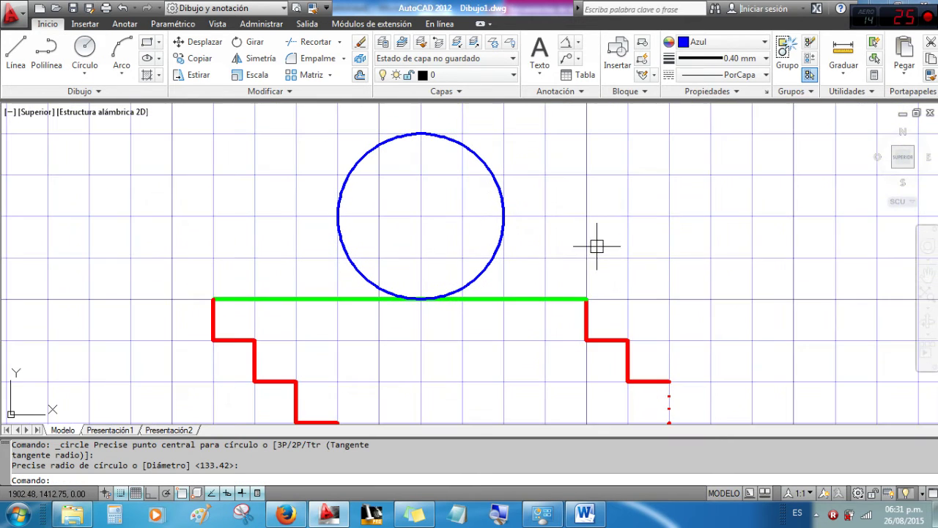
Step: Set the circle's colour to Cián through its quick properties
click(503, 207)
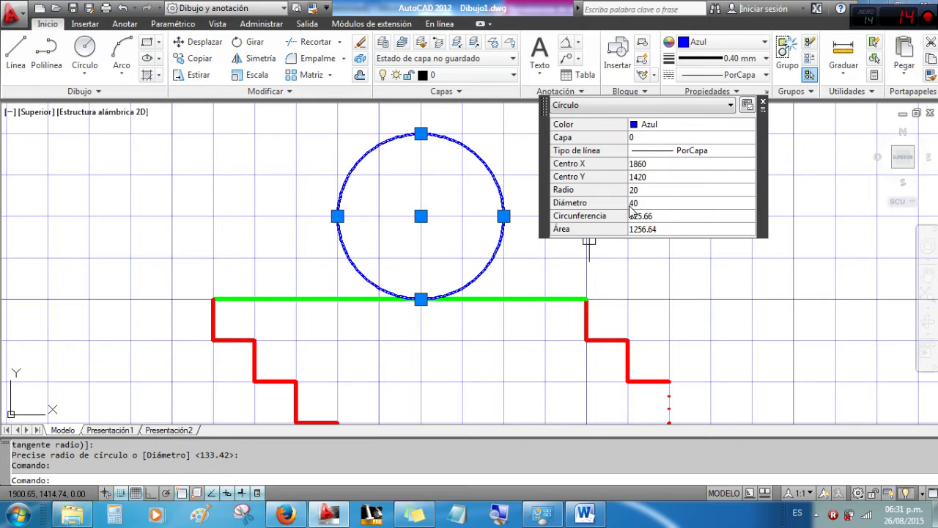
click(662, 124)
click(665, 126)
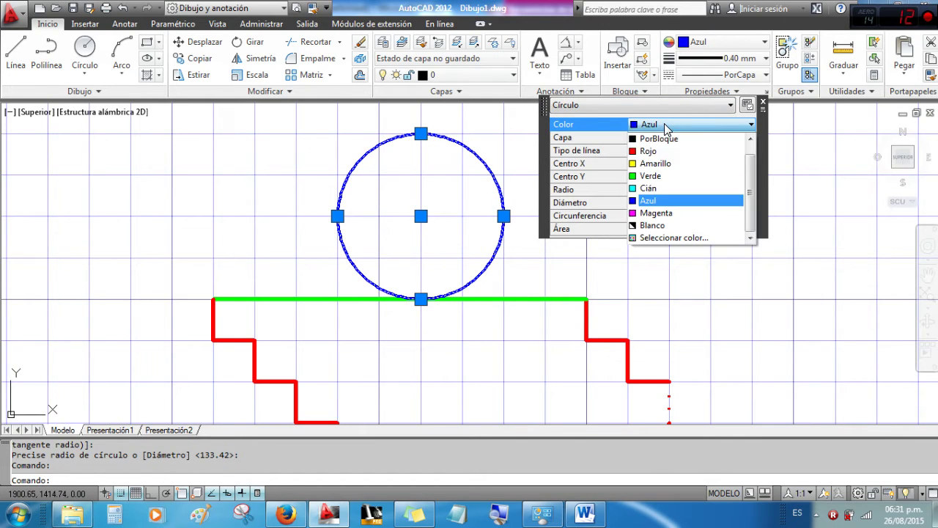
click(648, 189)
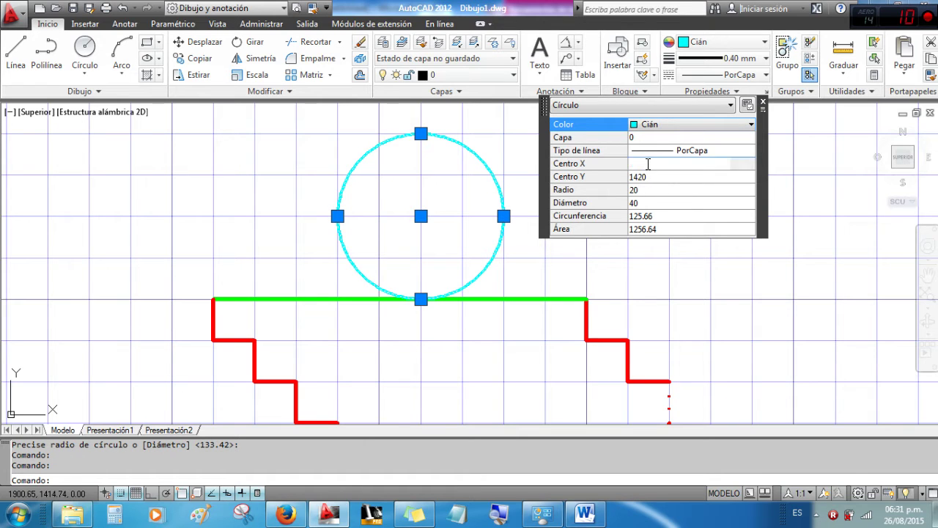
Step: Move the cyan circle by setting its centre to X 2000 and Y -1000, and clear the selection
click(648, 163)
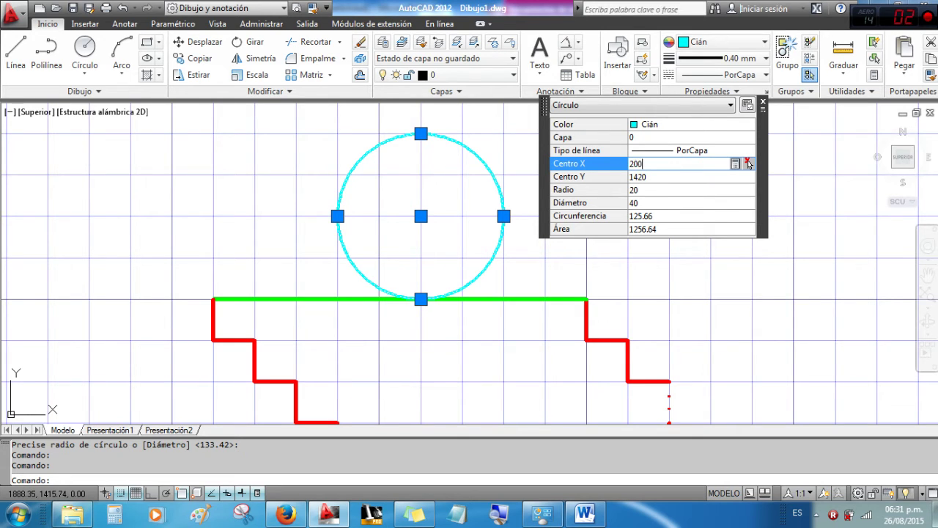
click(669, 173)
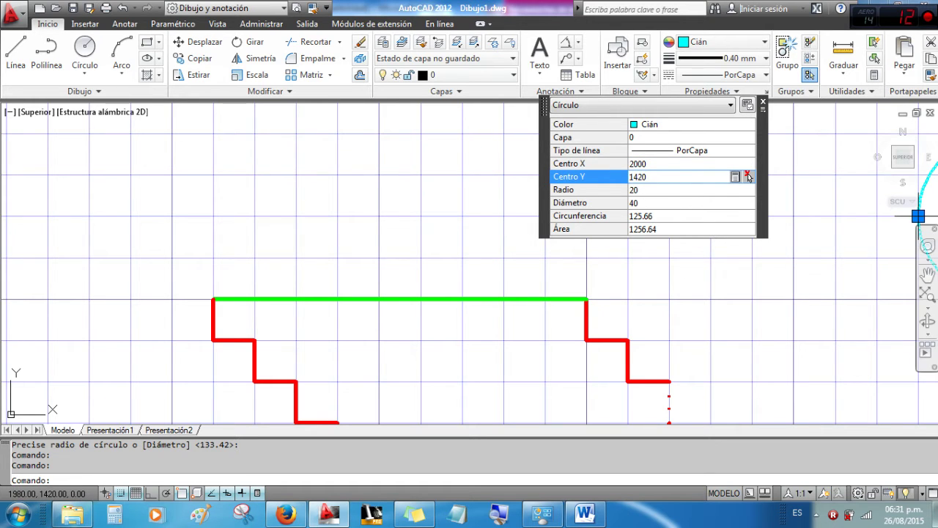
middle_drag(794, 269, 570, 280)
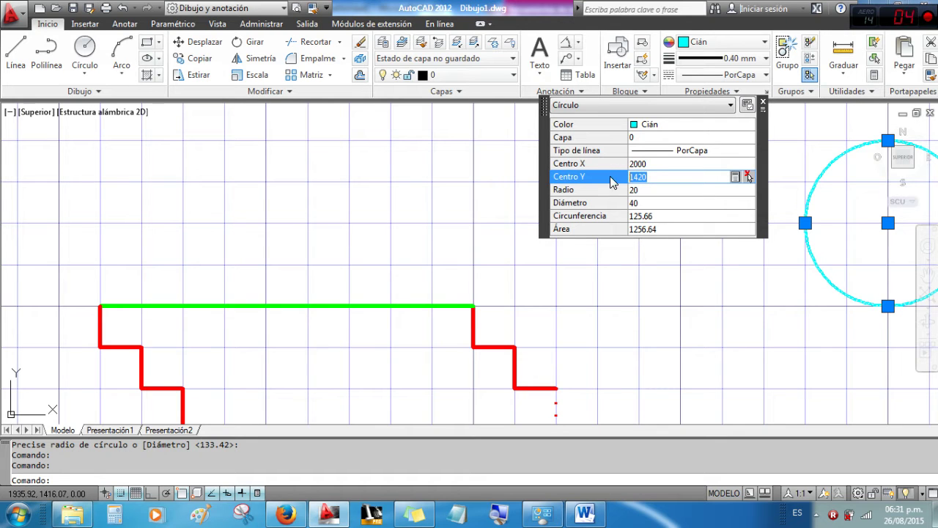
text(-)
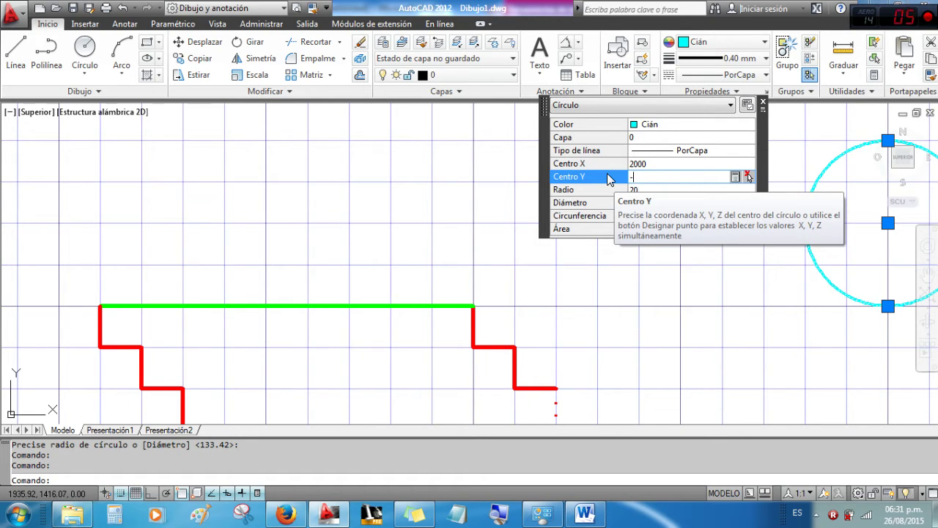
text(1000)
key(Tab)
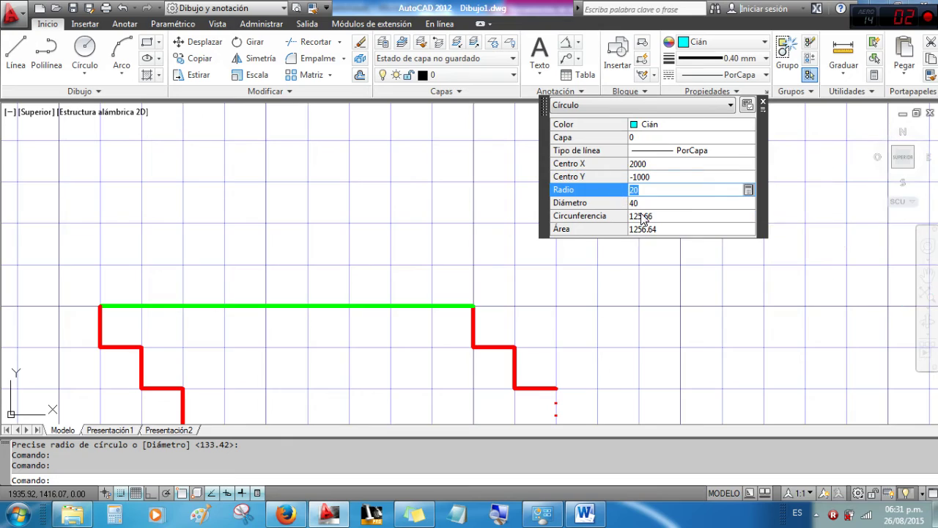
scroll(666, 247, down, 3)
key(Escape)
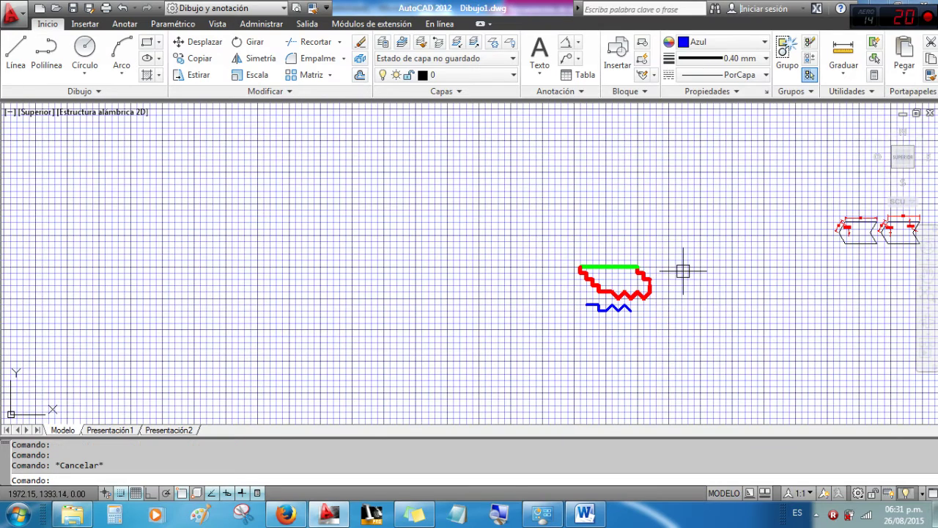
Step: Locate the relocated cyan circle and set its centre coordinates to X 0 and Y 0
scroll(697, 260, down, 3)
middle_click(293, 315)
middle_click(293, 315)
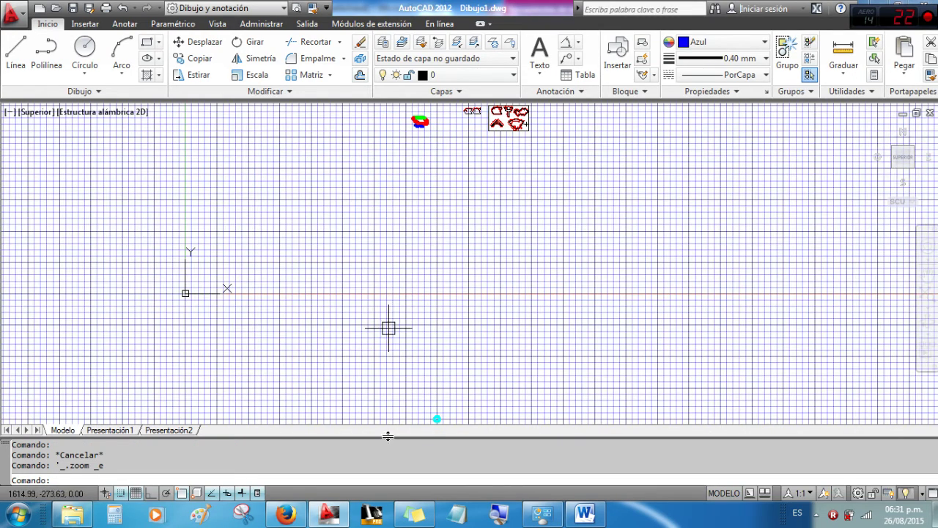
middle_drag(454, 390, 454, 314)
scroll(442, 346, up, 7)
scroll(374, 323, up, 6)
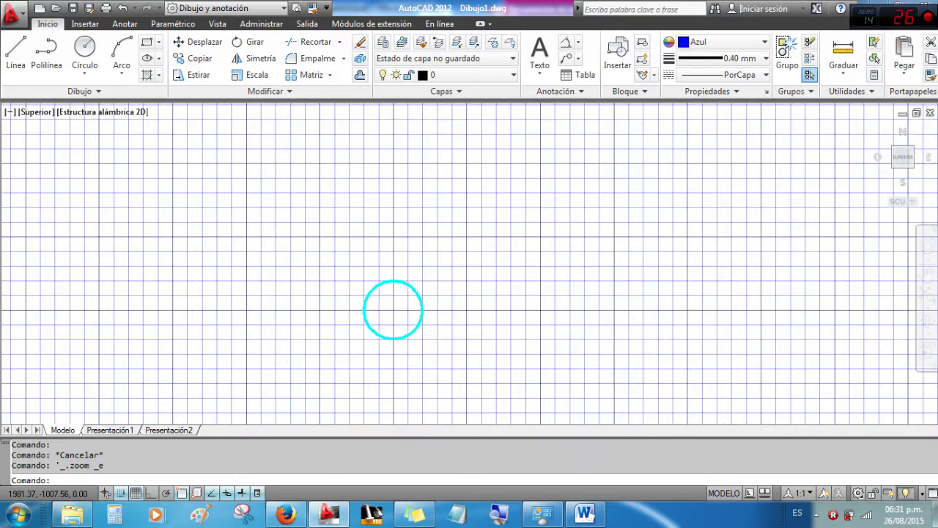
click(373, 256)
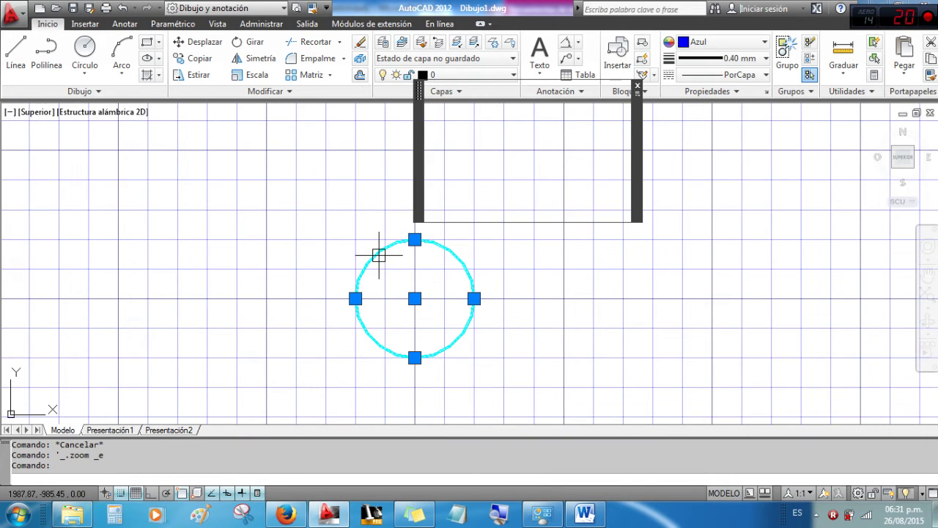
click(519, 148)
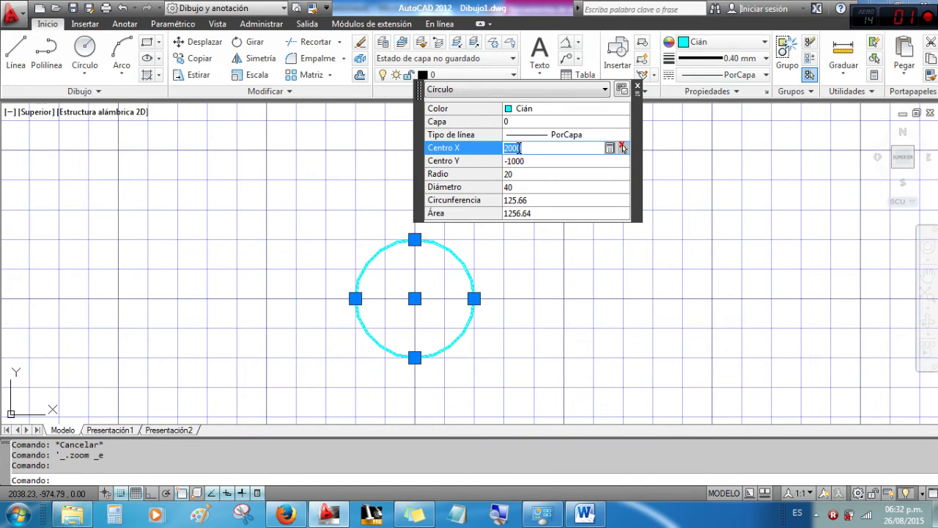
click(524, 162)
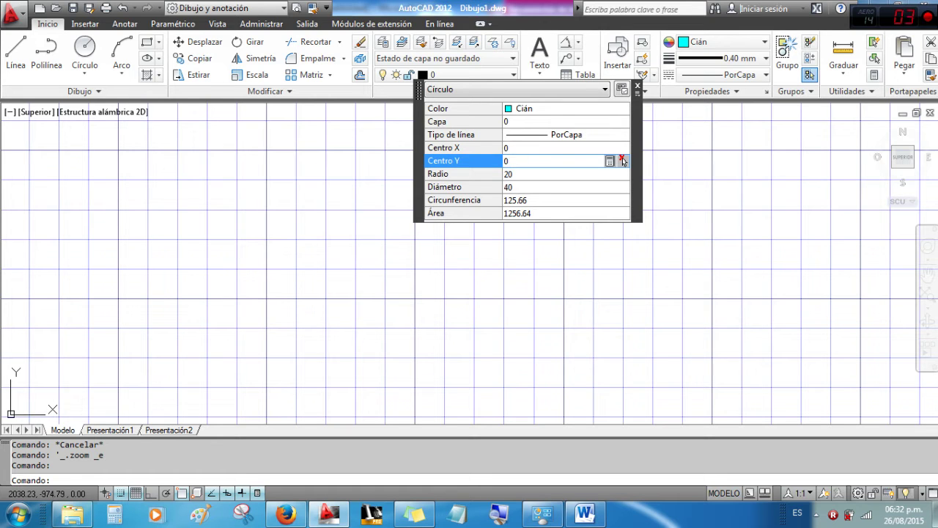
Step: Clear the selection and locate the cyan circle at the coordinate origin
click(505, 173)
click(344, 294)
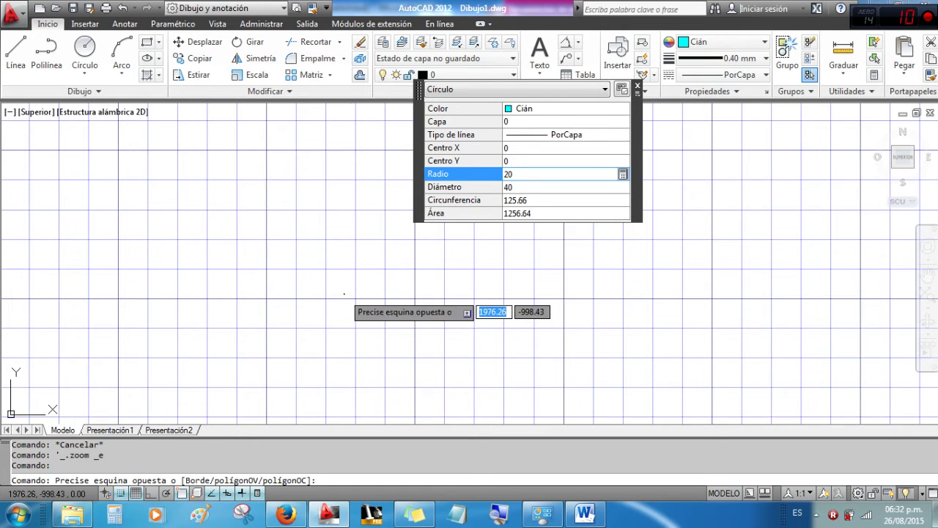
key(Escape)
middle_click(342, 284)
middle_click(342, 284)
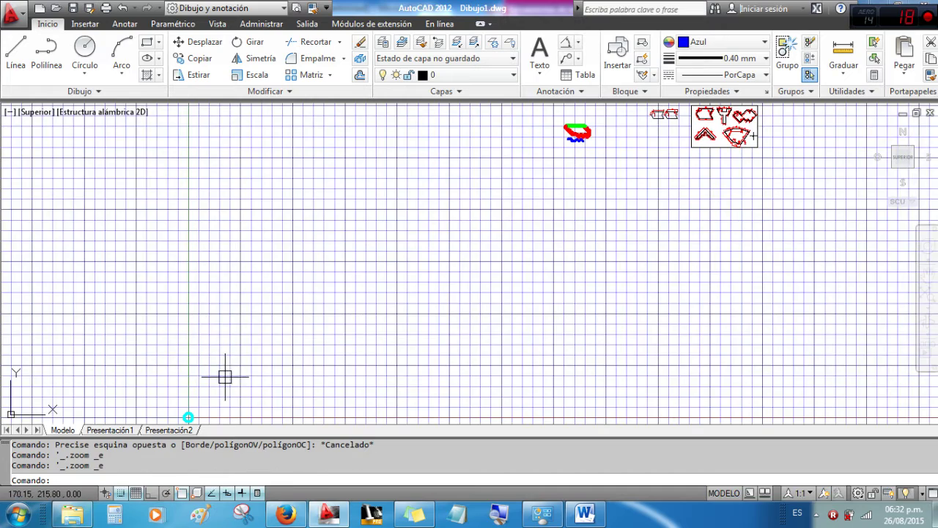
middle_drag(221, 388, 306, 247)
scroll(292, 256, up, 6)
scroll(231, 297, up, 5)
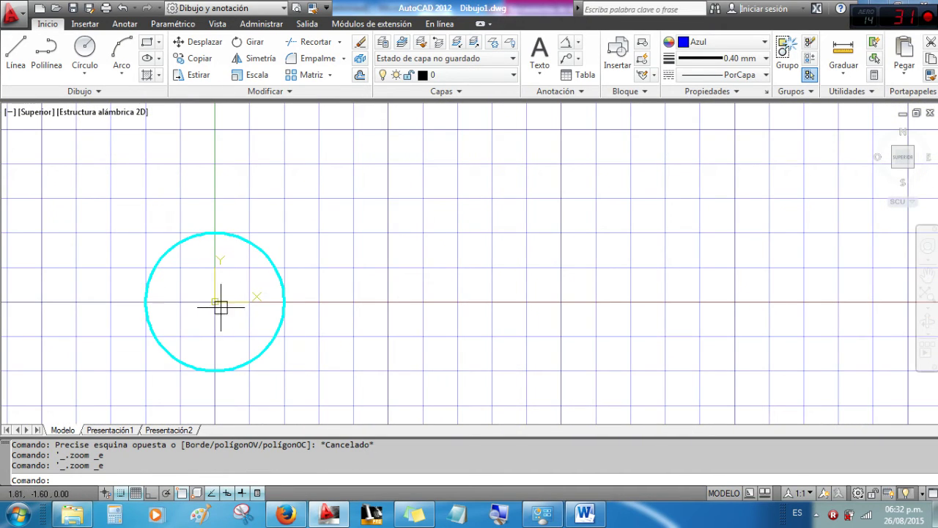
middle_drag(215, 307, 390, 274)
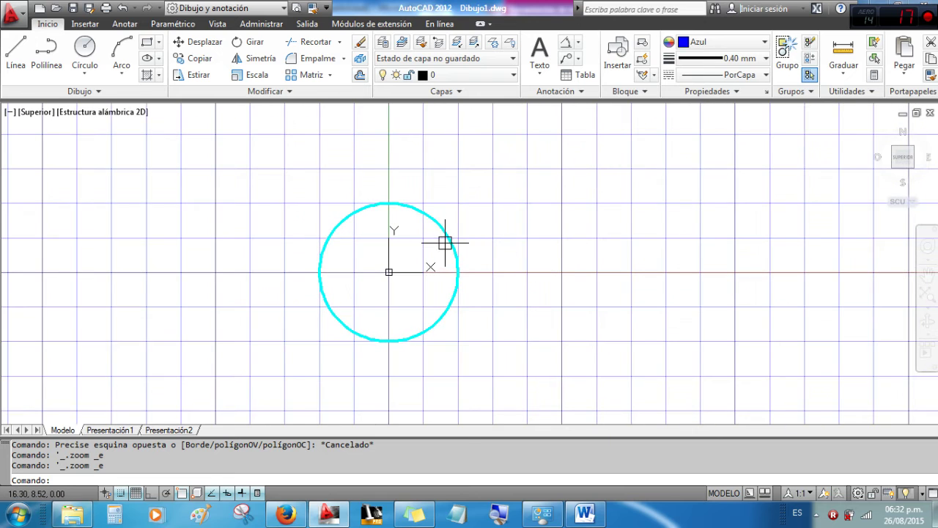
Step: Set the cyan circle's radius to 50 through its quick properties and clear the selection
click(444, 230)
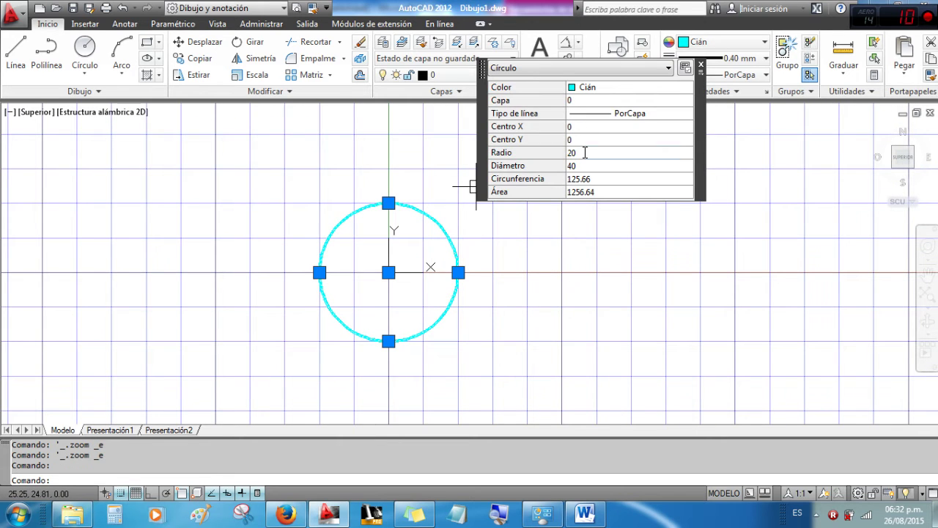
click(585, 153)
text(50)
key(Return)
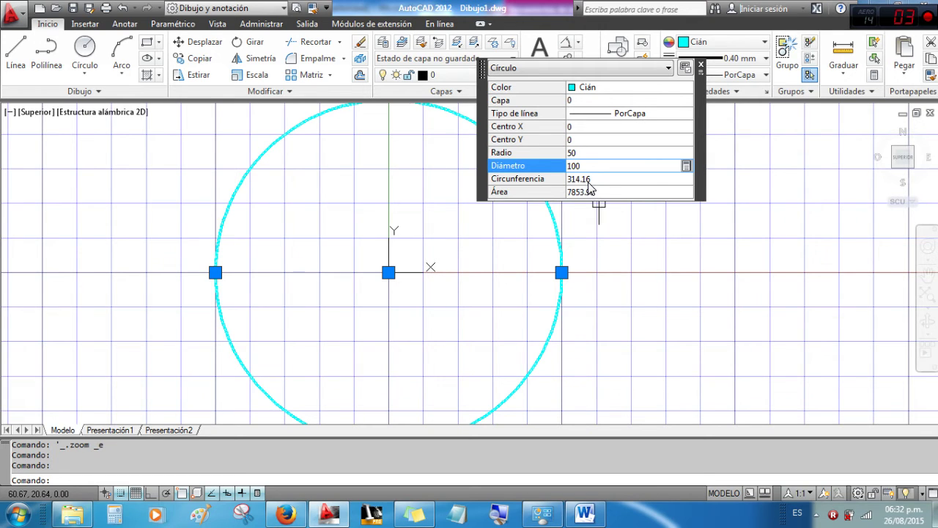
key(Escape)
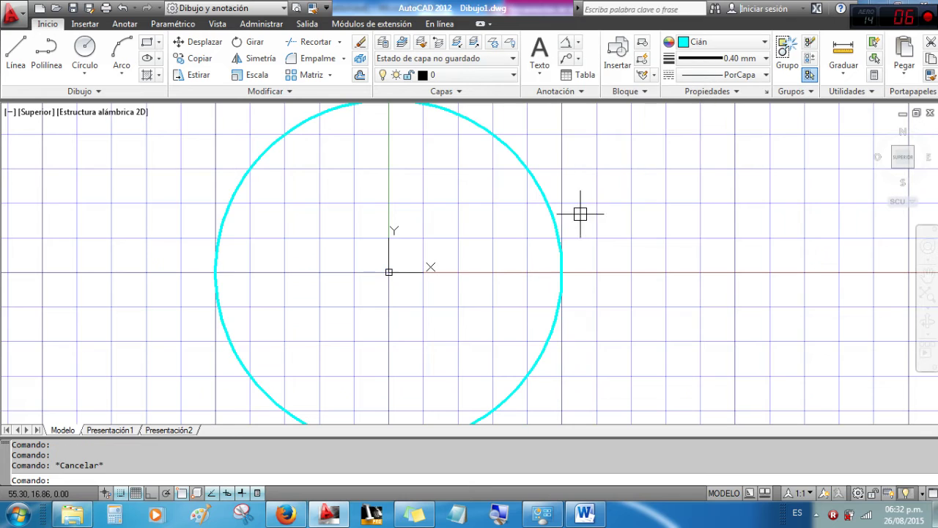
scroll(437, 269, down, 1)
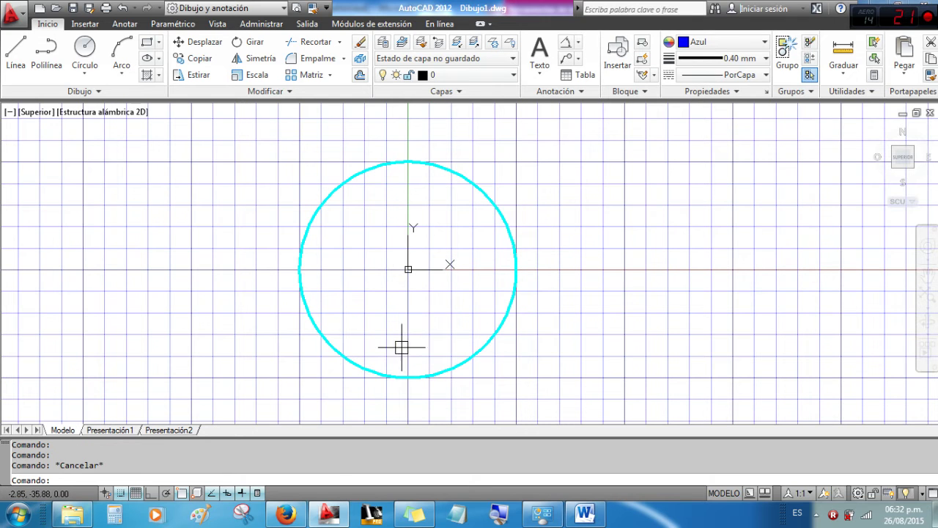
Step: Turn off cursor snap and the grid display, and turn on Ortho mode
click(121, 493)
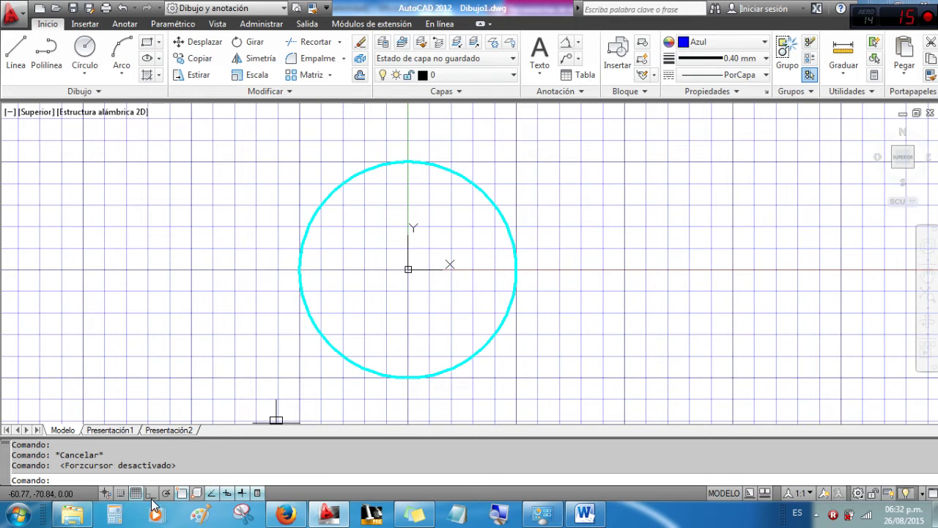
click(152, 494)
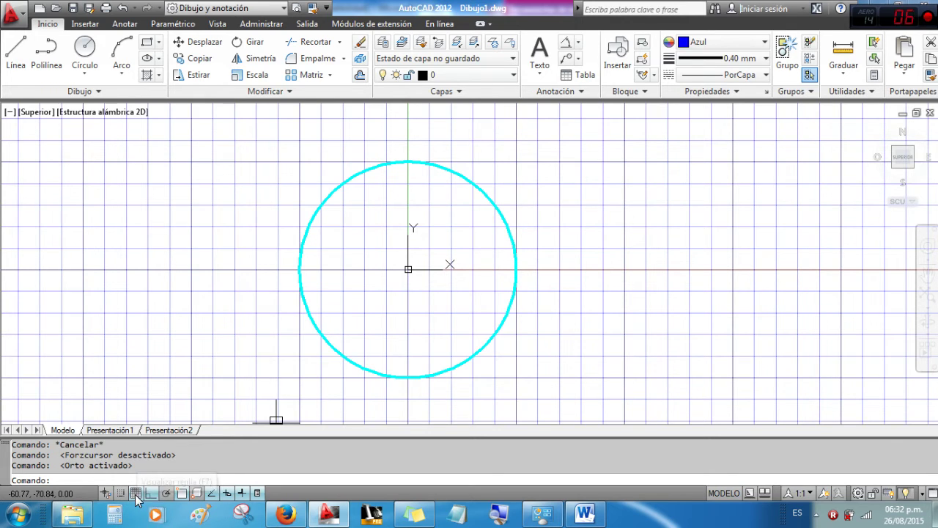
click(136, 495)
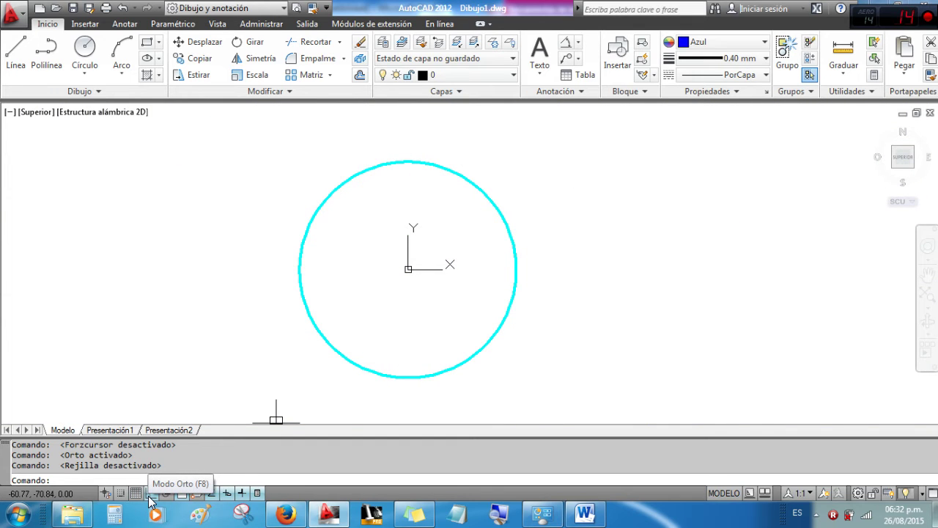
Step: Draw a closed rectangle 50 wide and 30 high with the Line command in empty space left of the cyan circle
middle_drag(247, 215, 454, 253)
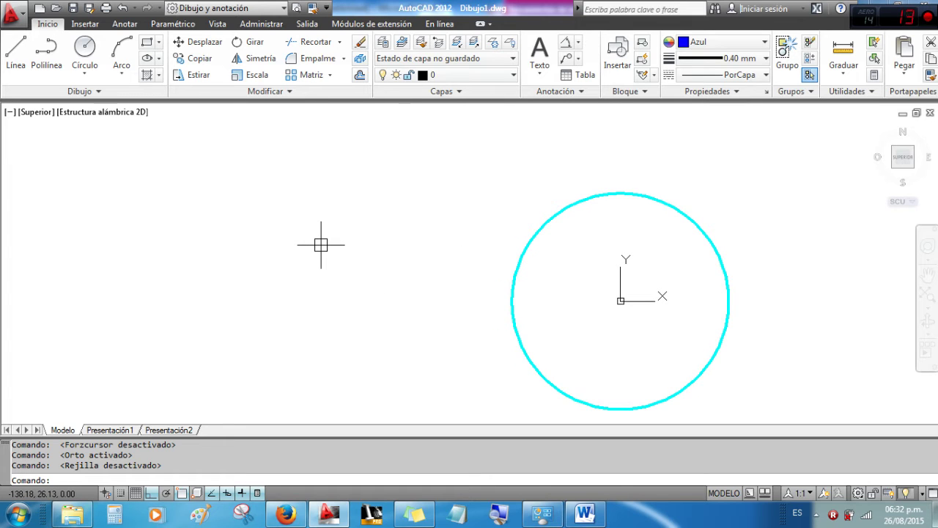
click(17, 49)
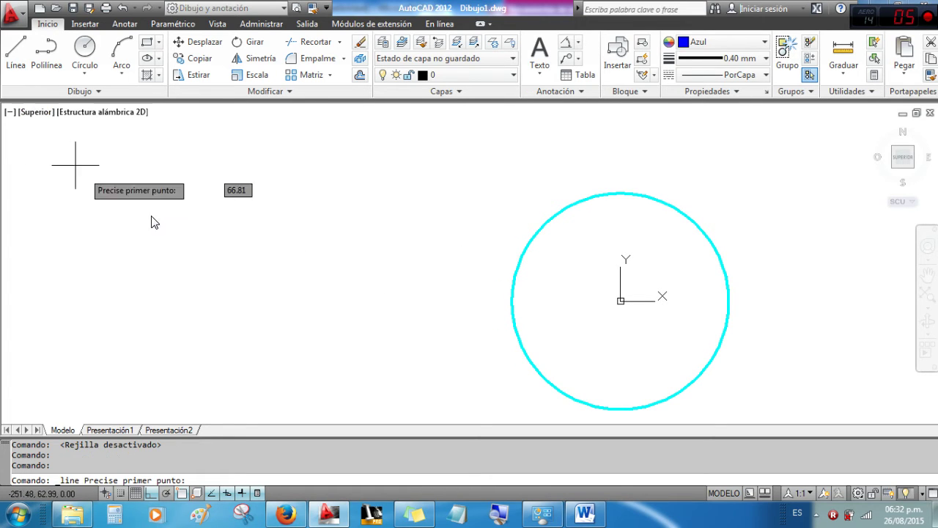
click(249, 214)
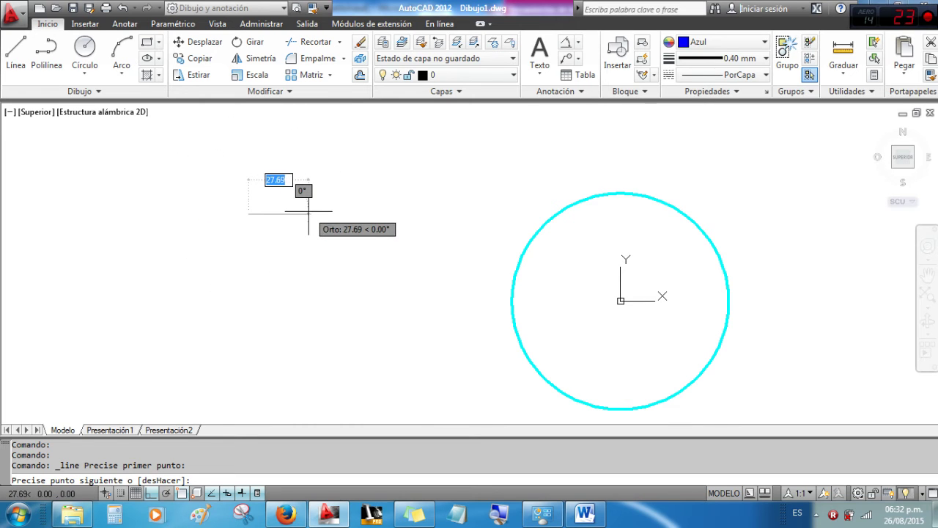
scroll(309, 211, up, 2)
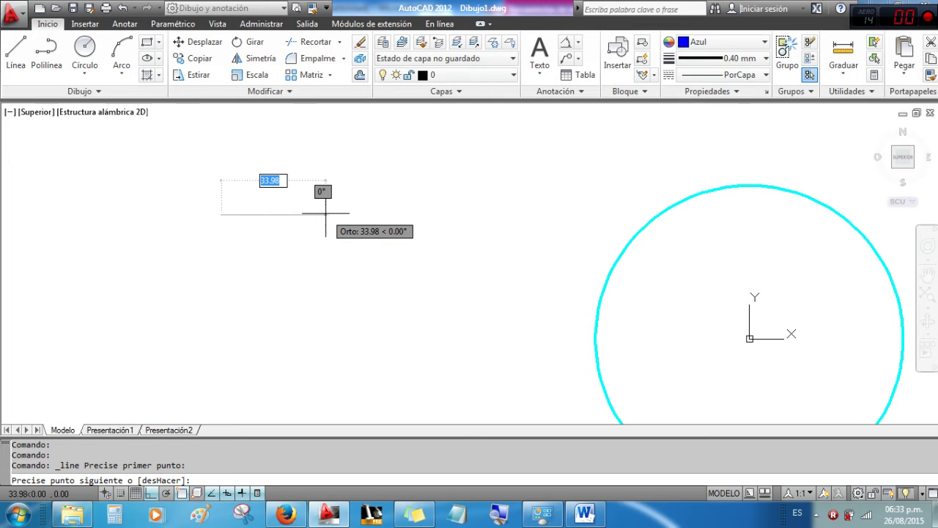
text(50)
key(Return)
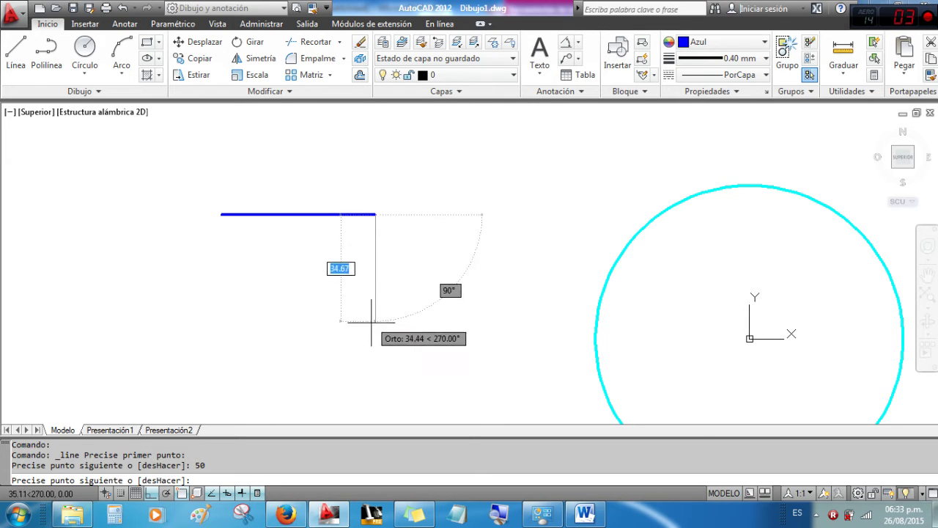
key(BackSpace)
text(30)
key(Return)
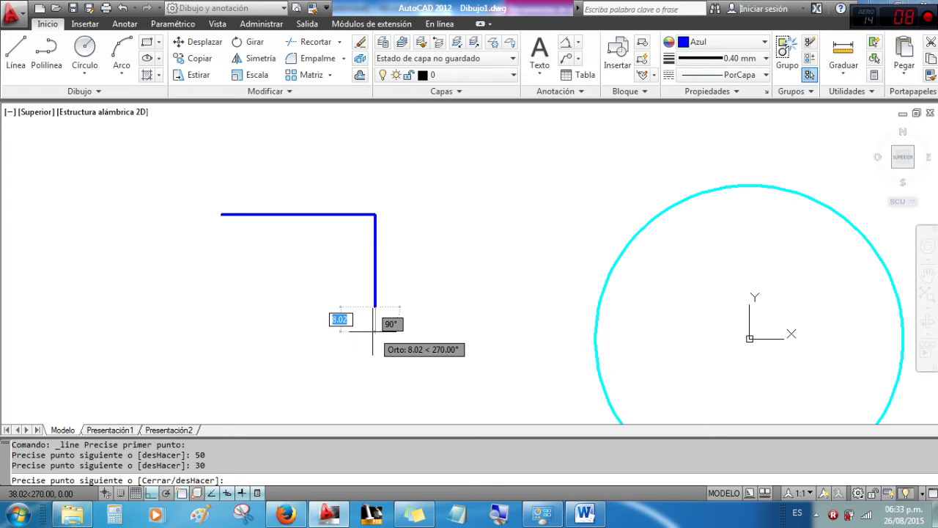
text(50)
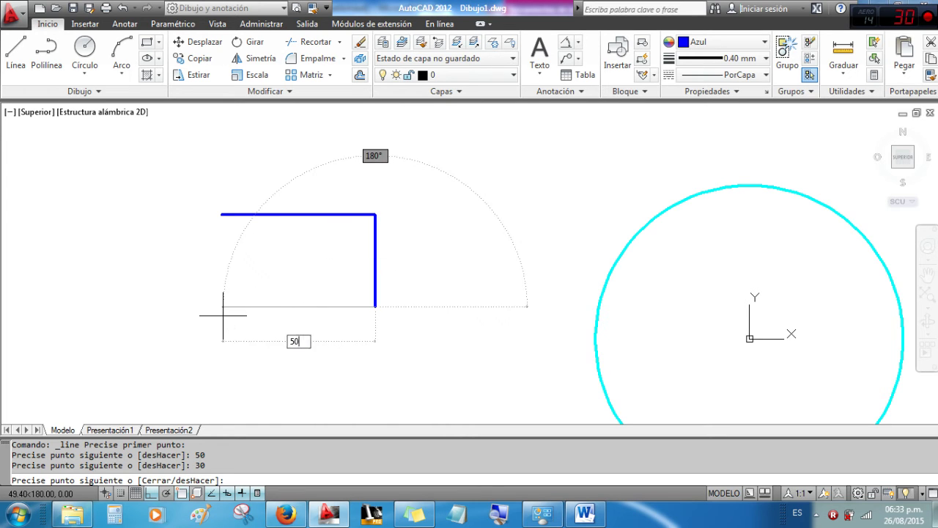
key(Return)
text(c)
key(Return)
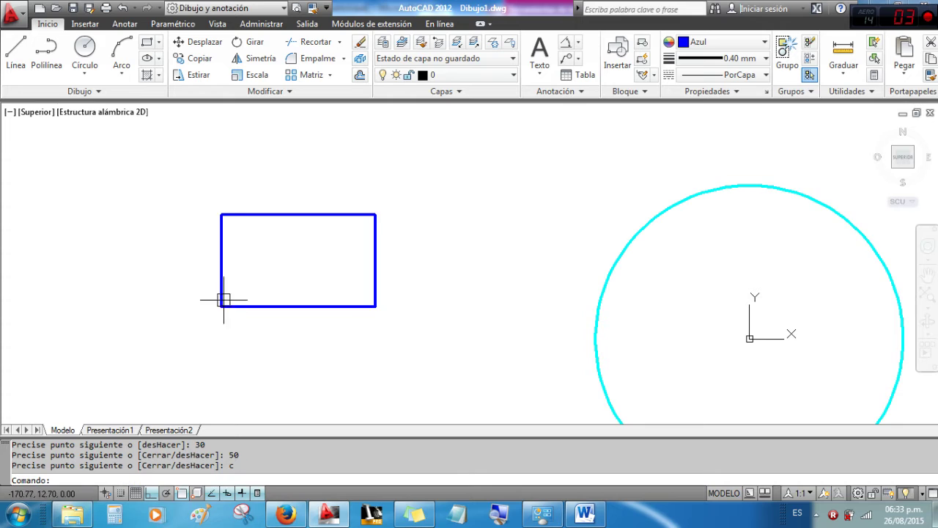
Step: Review the enabled object snap modes in the drafting settings and accept them
scroll(242, 218, up, 2)
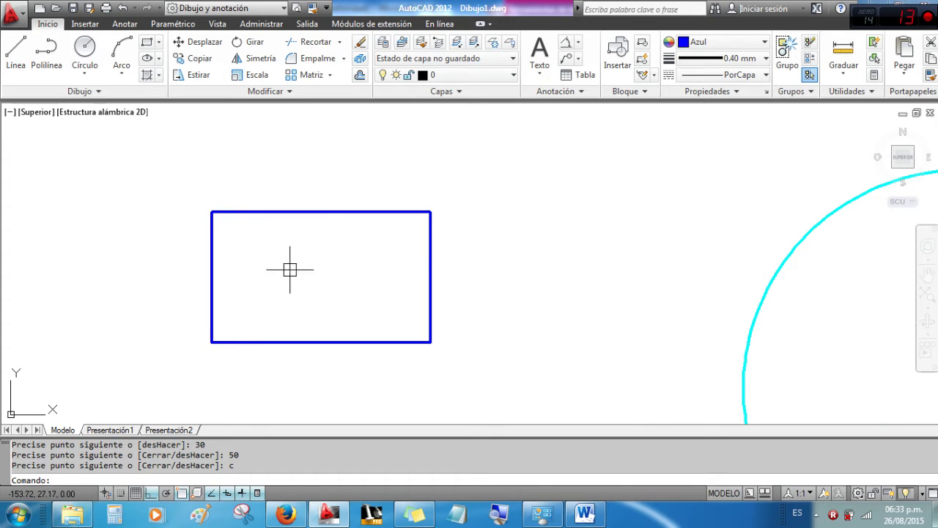
right_click(183, 495)
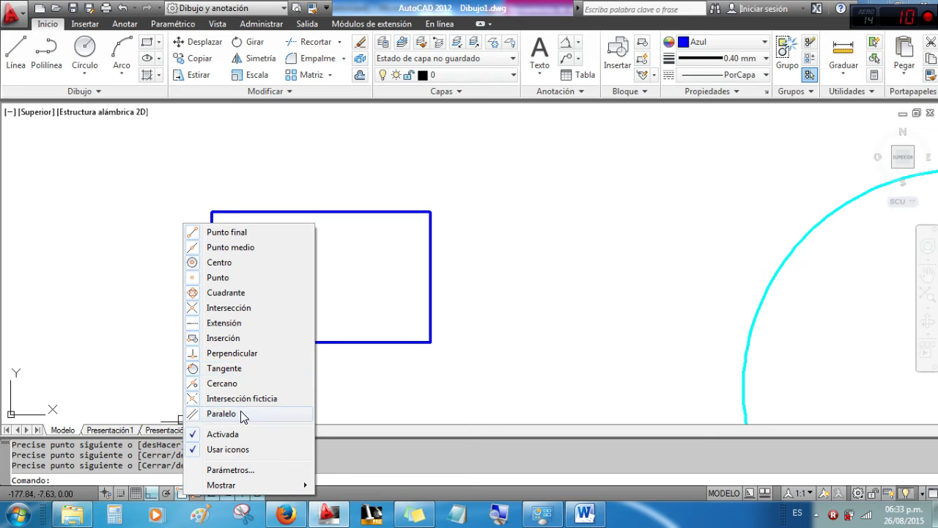
click(233, 469)
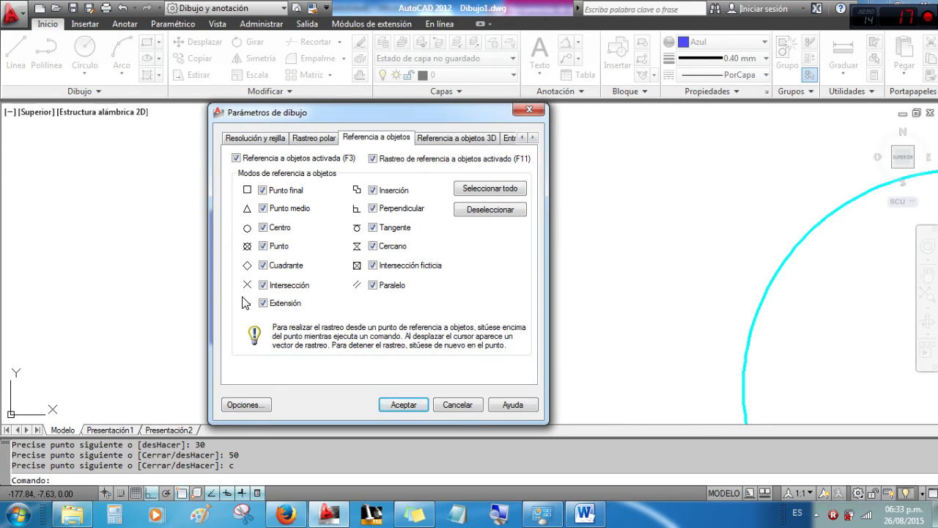
click(413, 406)
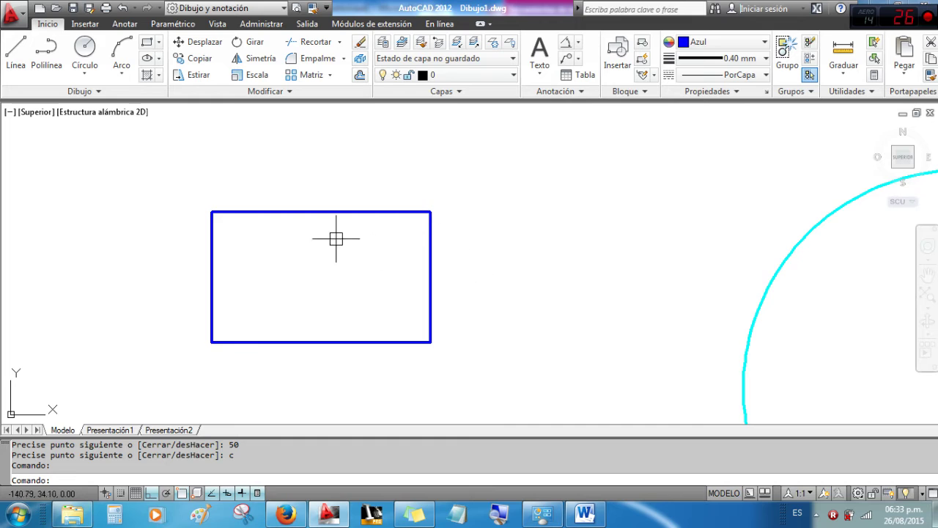
Step: Draw a two-point circle inside the rectangle, from the midpoint of its top edge to the midpoint of its bottom edge
middle_drag(252, 270, 316, 261)
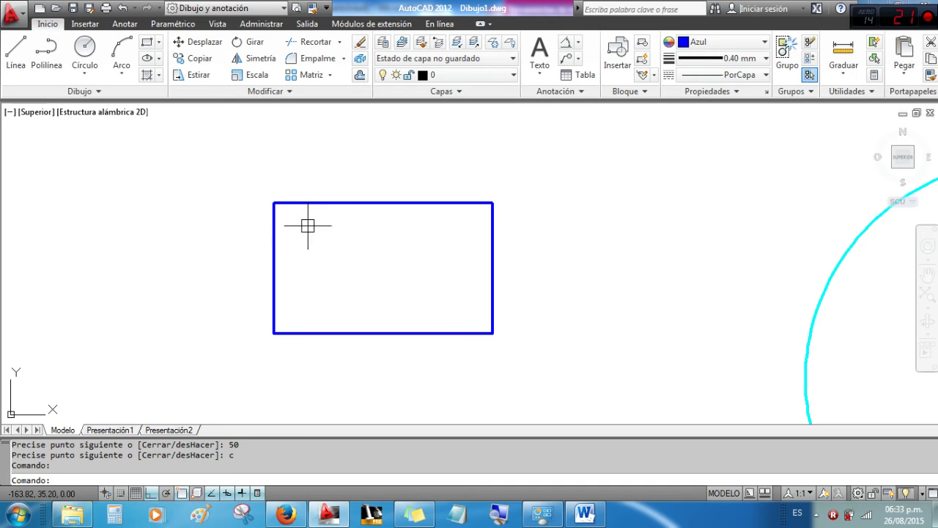
click(84, 71)
click(107, 156)
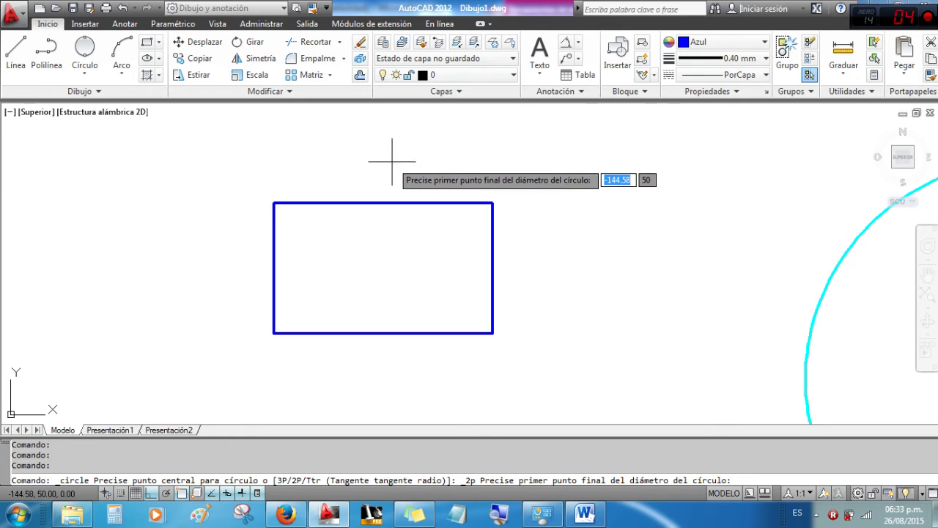
click(383, 203)
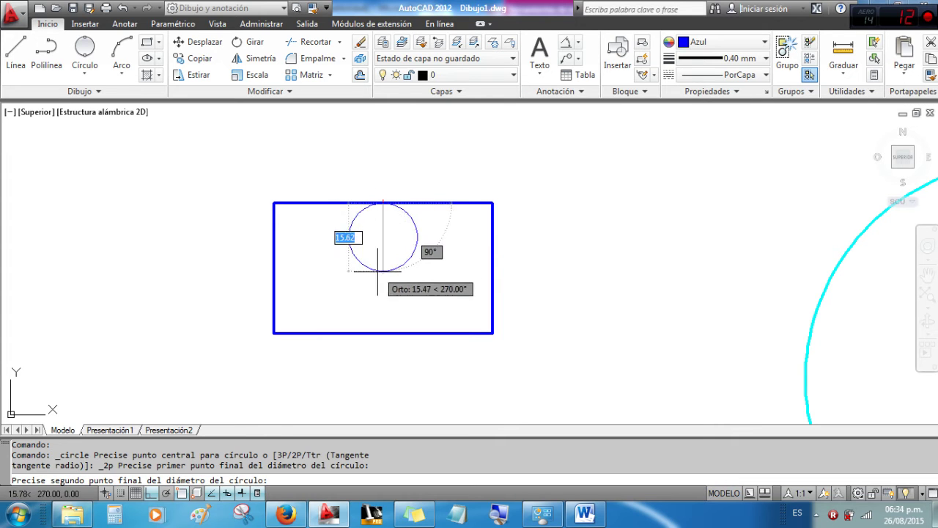
click(383, 334)
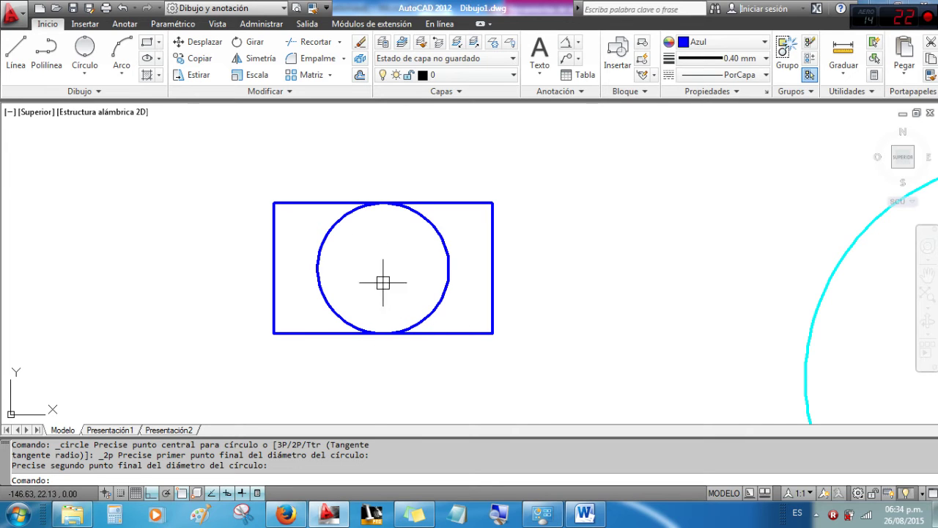
Step: Draw a diagonal line from the rectangle's upper-left corner to its lower-right corner, with Ortho mode turned off
click(18, 56)
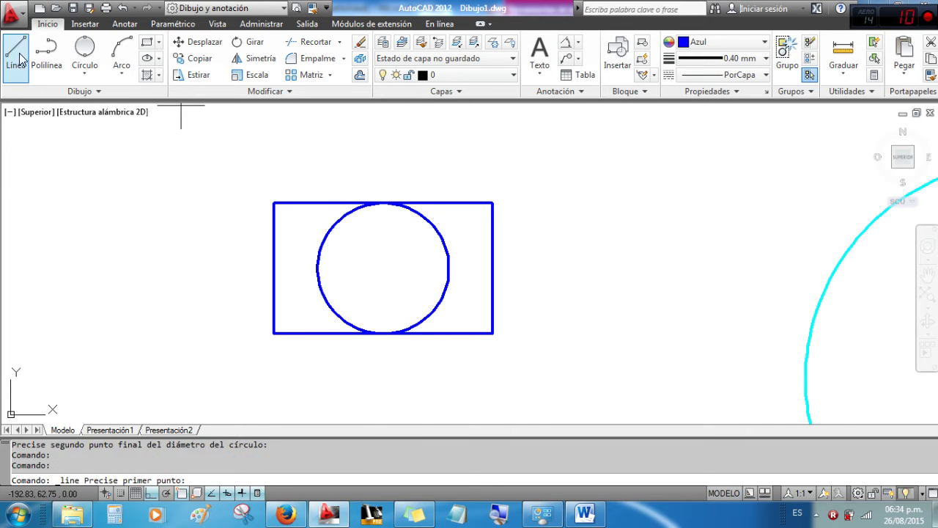
click(273, 203)
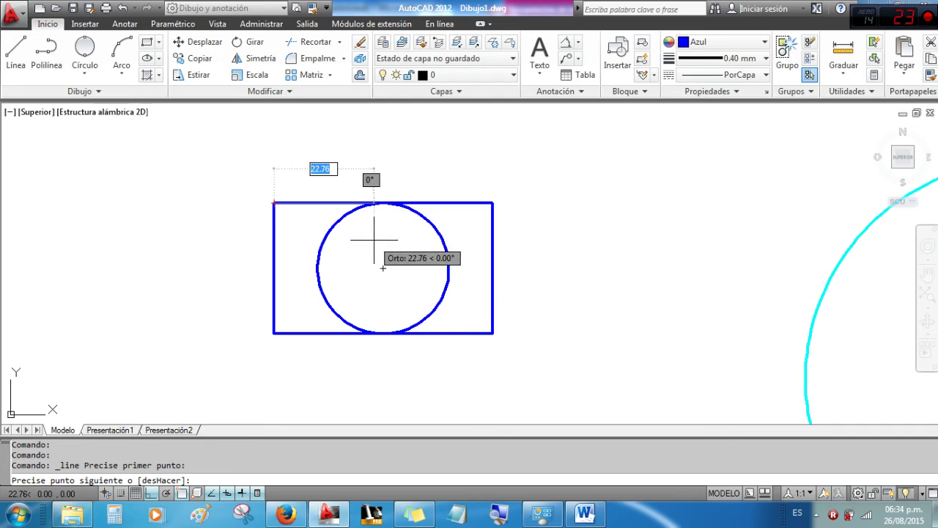
click(151, 493)
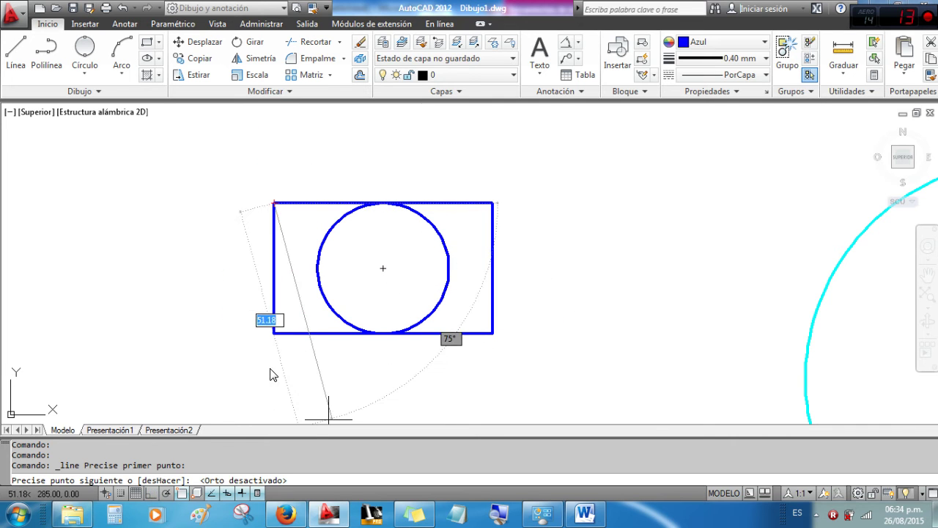
click(492, 333)
key(Escape)
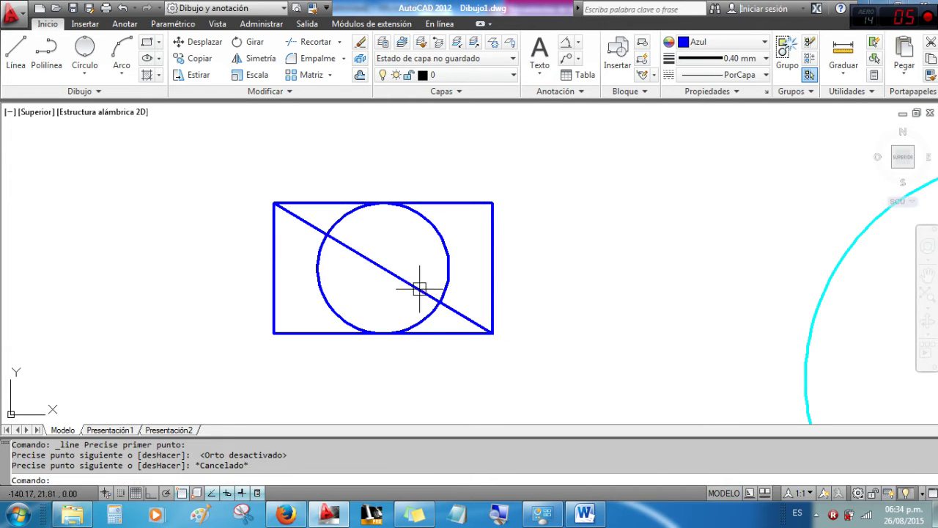
Step: Draw the second diagonal from the rectangle's upper-right corner to its lower-left corner
right_click(162, 167)
click(180, 178)
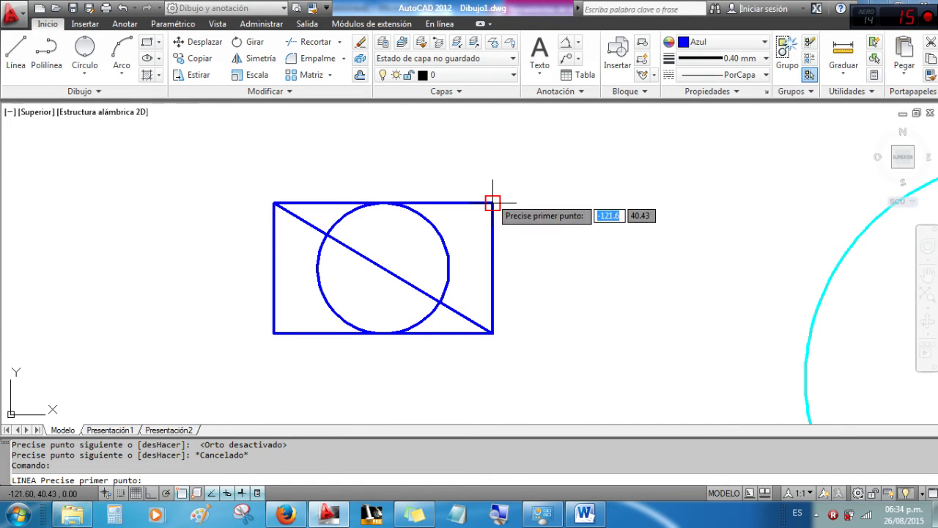
click(493, 203)
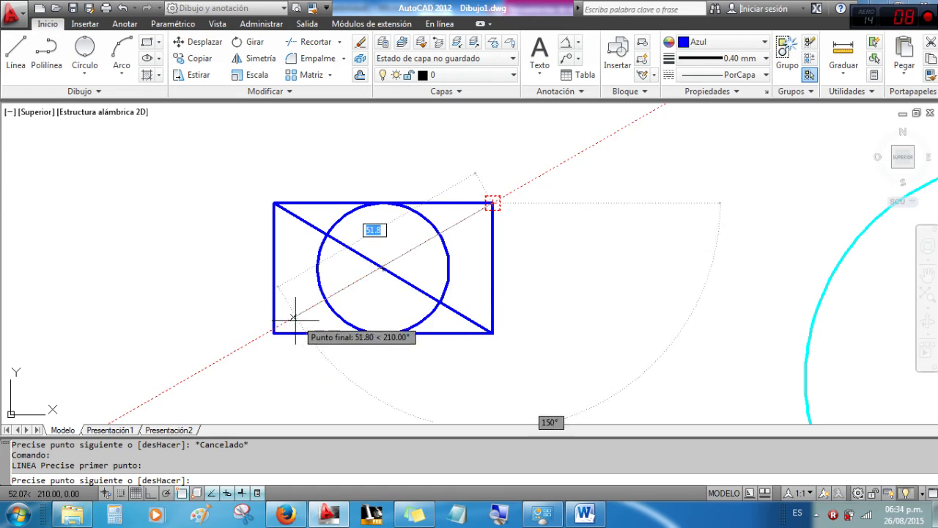
click(274, 333)
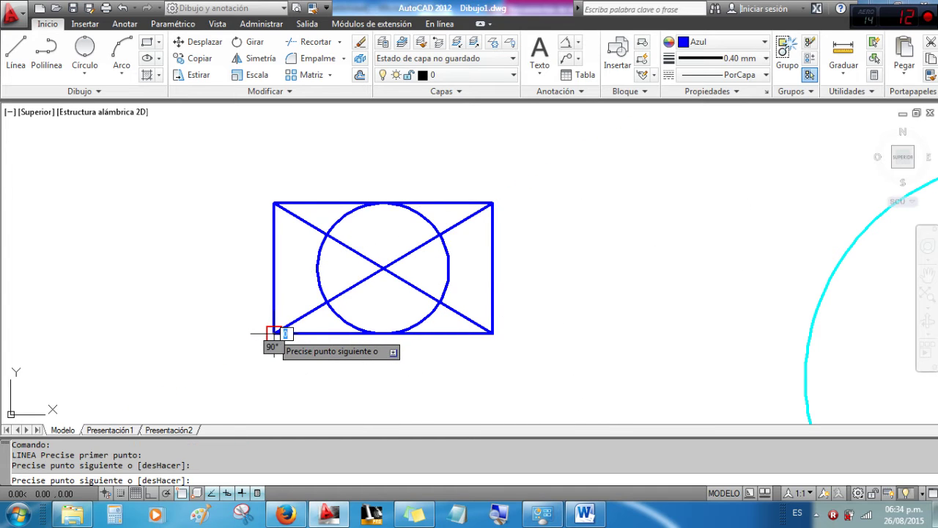
key(Escape)
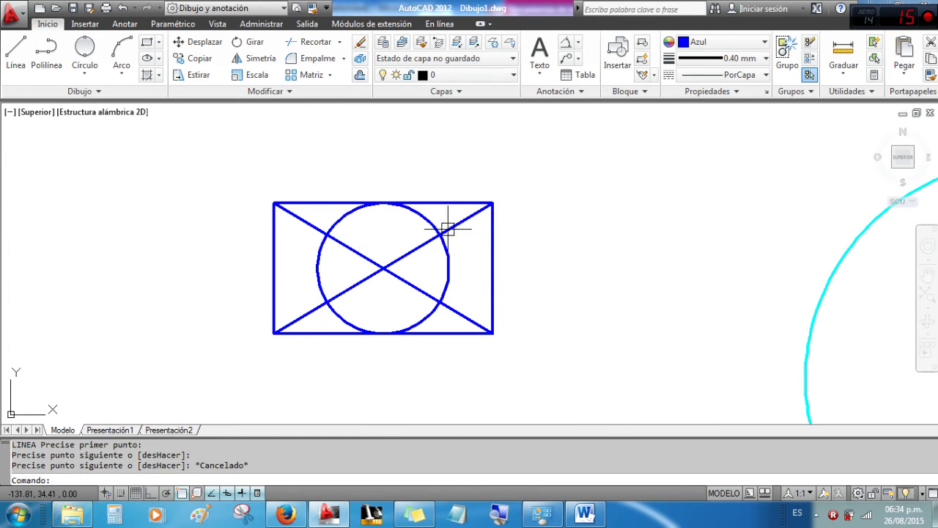
Step: Draw a closed square from lines joining the circle's top, right, bottom and left quadrant points
click(16, 51)
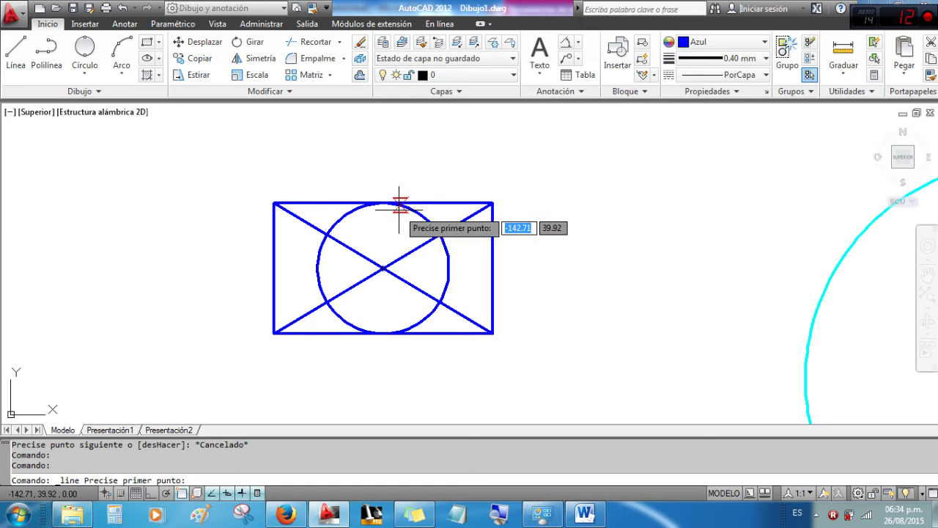
scroll(399, 202, up, 1)
middle_drag(385, 160, 415, 133)
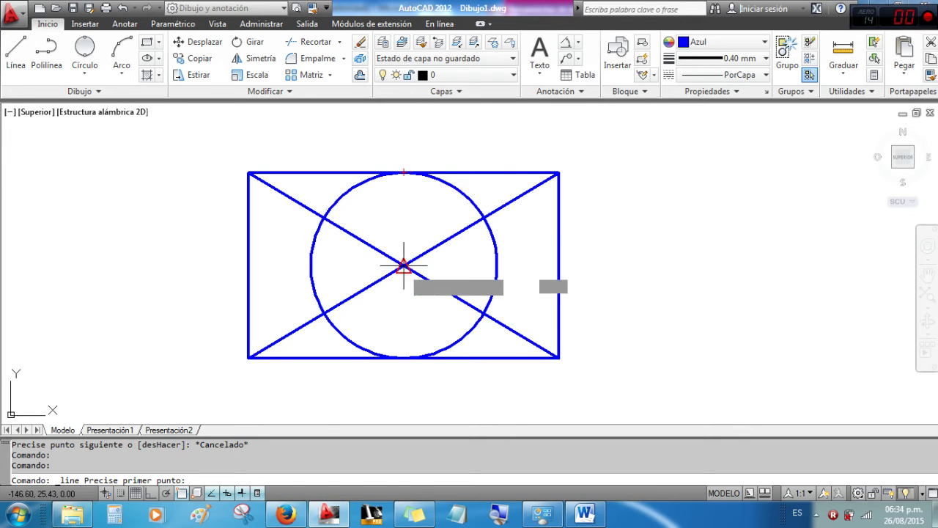
click(404, 173)
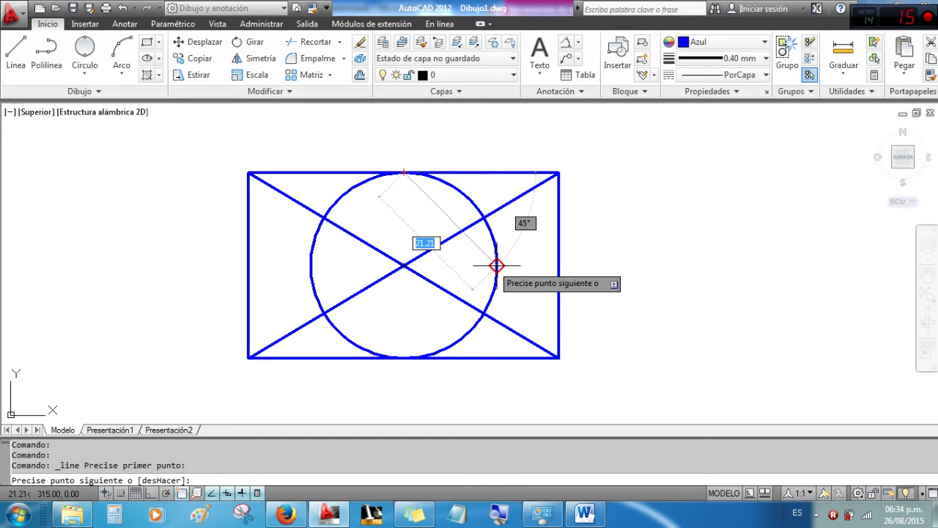
click(496, 265)
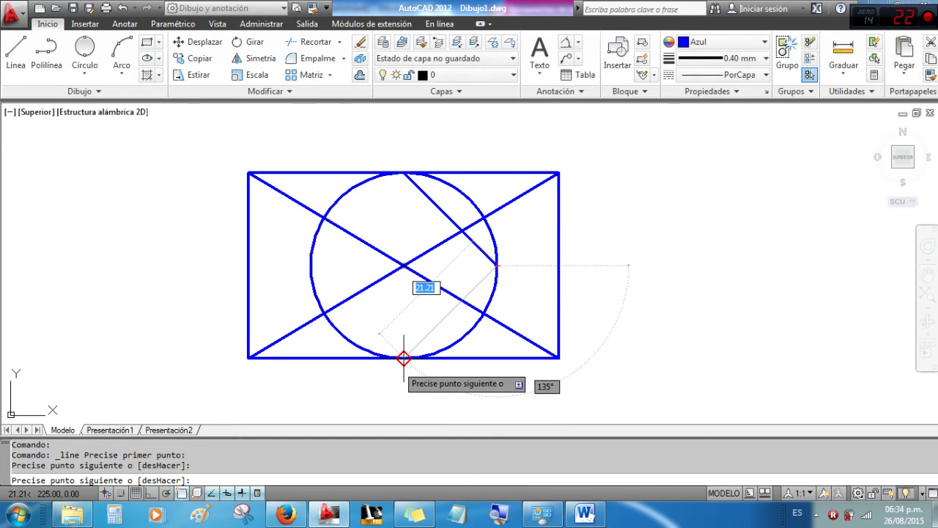
click(403, 358)
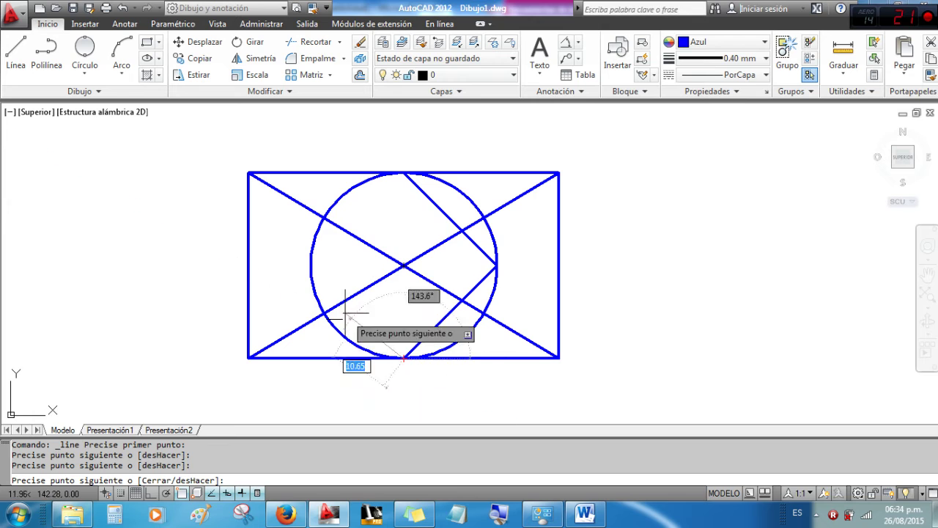
click(310, 265)
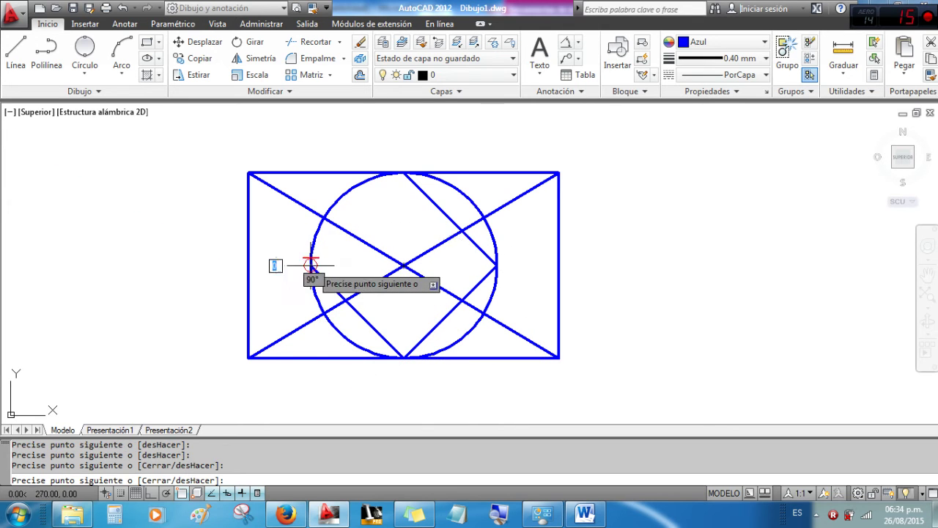
click(403, 174)
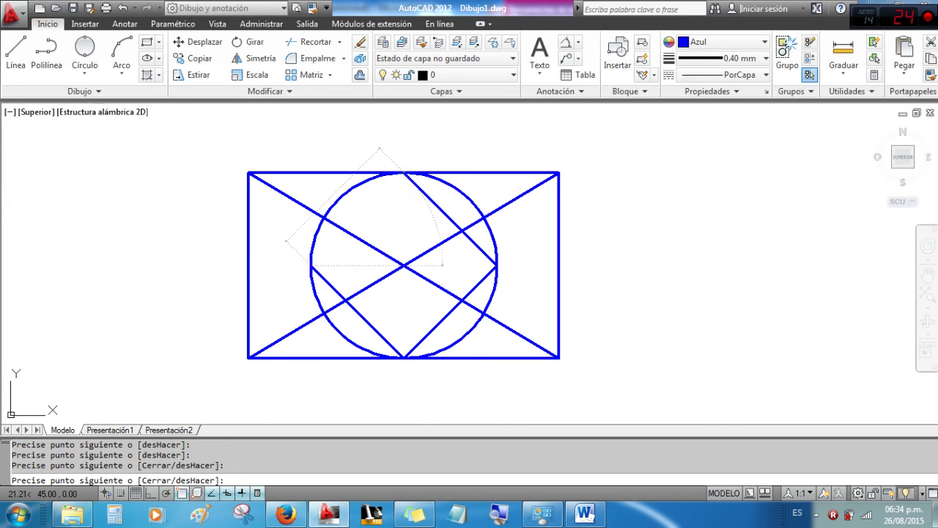
key(Escape)
Step: Draw a circle centred on the intersection of the diagonals, with its radius reaching the midpoint of the inscribed square's upper-right side
scroll(418, 335, up, 2)
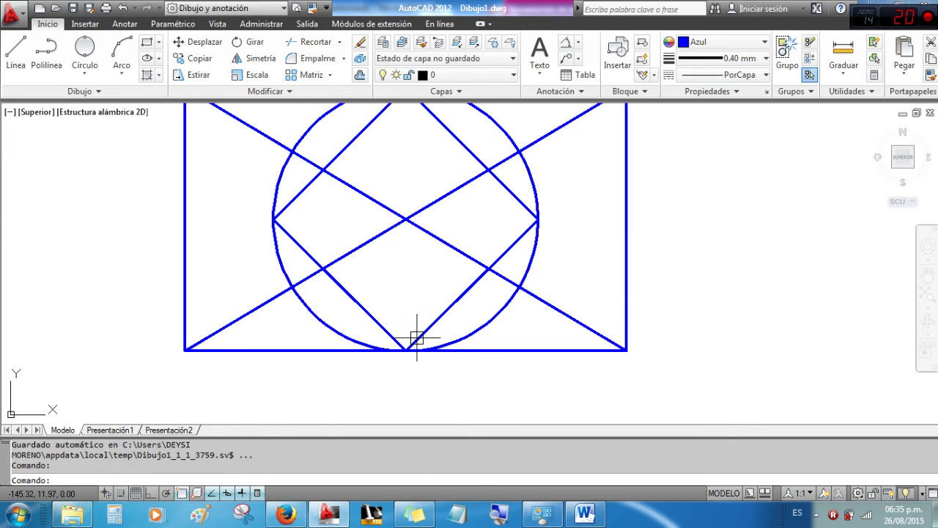
scroll(439, 299, down, 3)
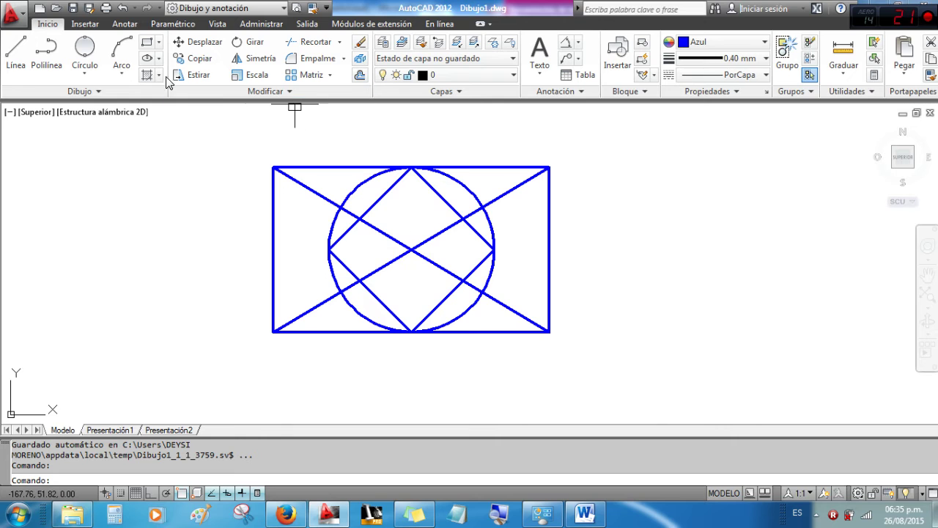
click(85, 73)
click(99, 107)
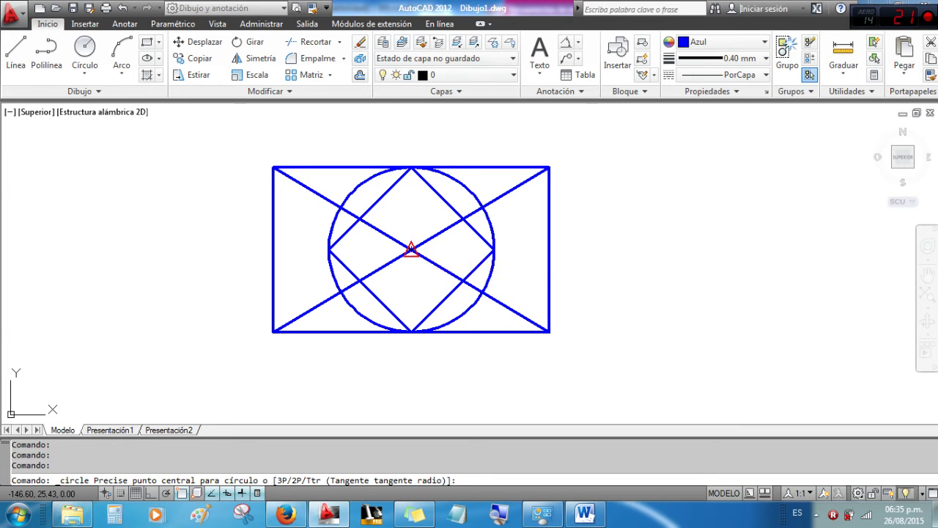
click(411, 250)
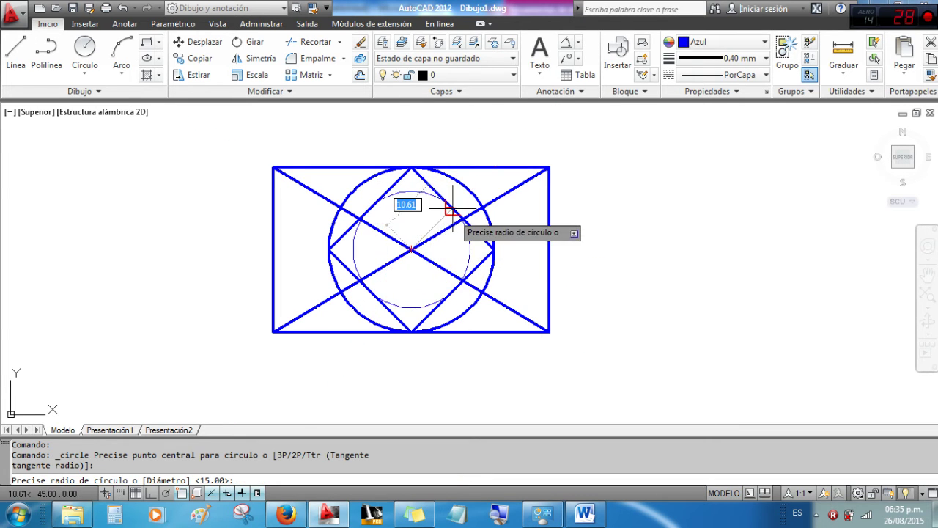
scroll(454, 214, up, 1)
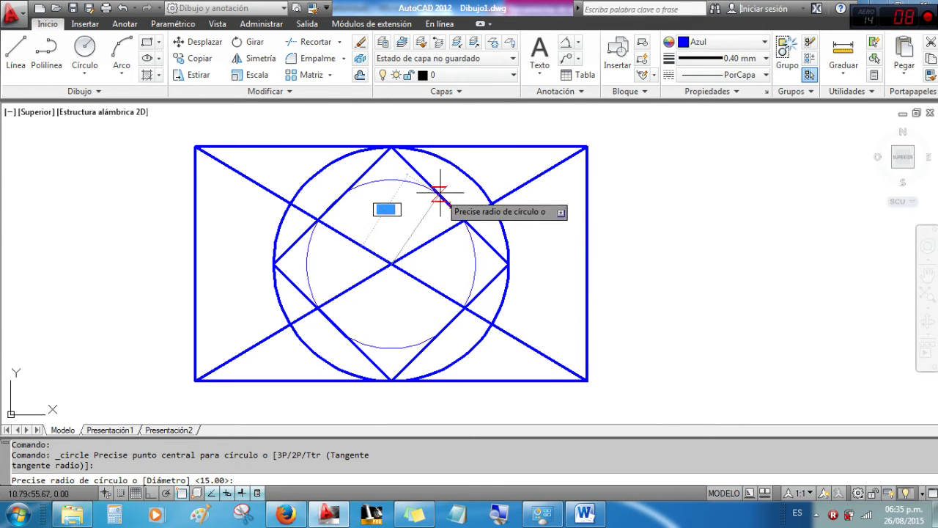
click(443, 197)
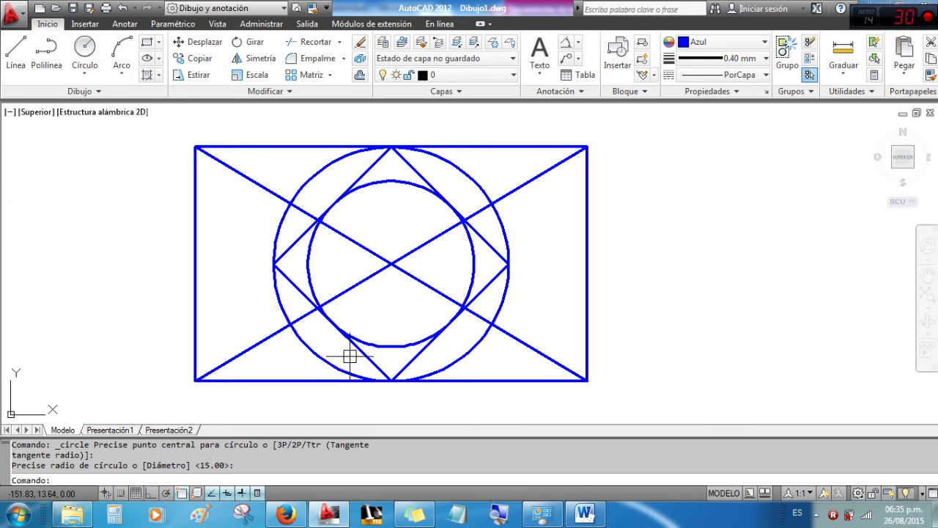
Step: Draw a small separate circle of about 4.8 radius in the empty space to the right of the rectangle
scroll(579, 289, down, 2)
middle_drag(579, 289, 463, 266)
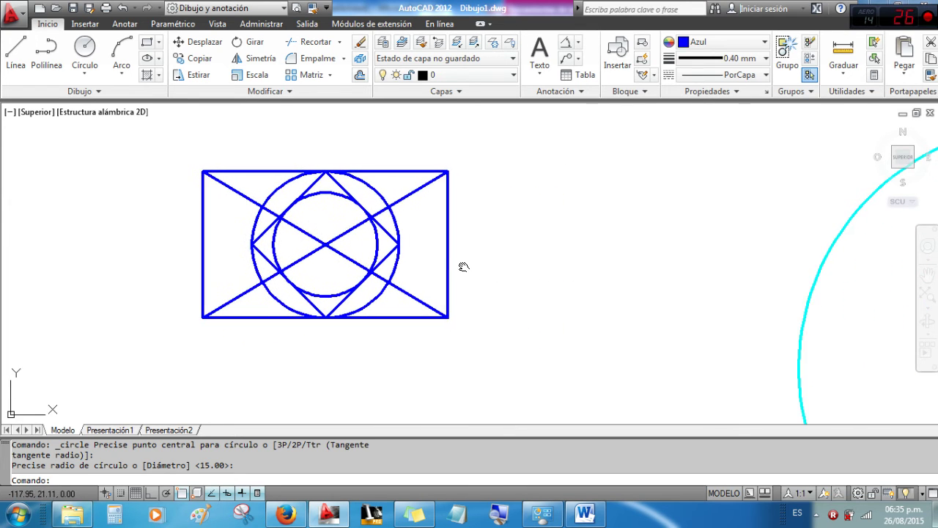
click(85, 50)
click(549, 250)
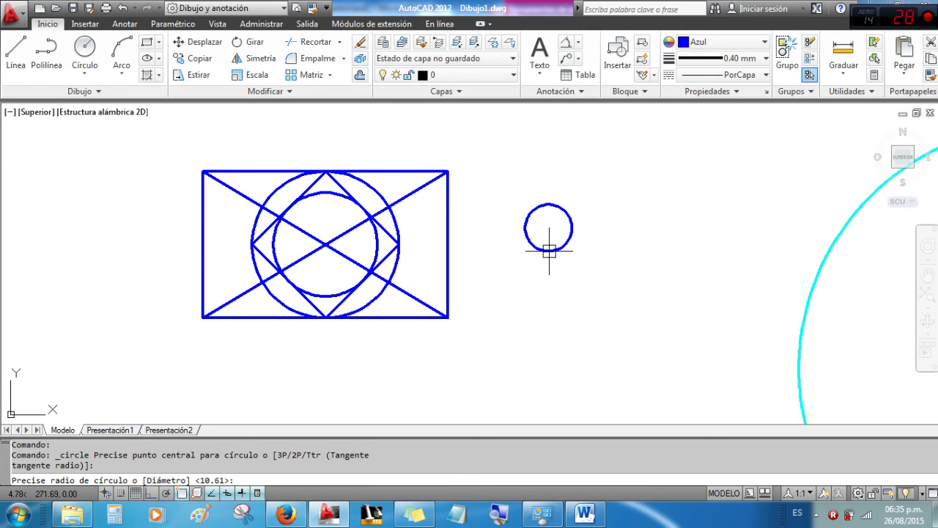
Step: Clear all object snap modes, enable only Tangent (Tangente) and accept the drafting settings
scroll(480, 261, up, 3)
scroll(490, 237, down, 4)
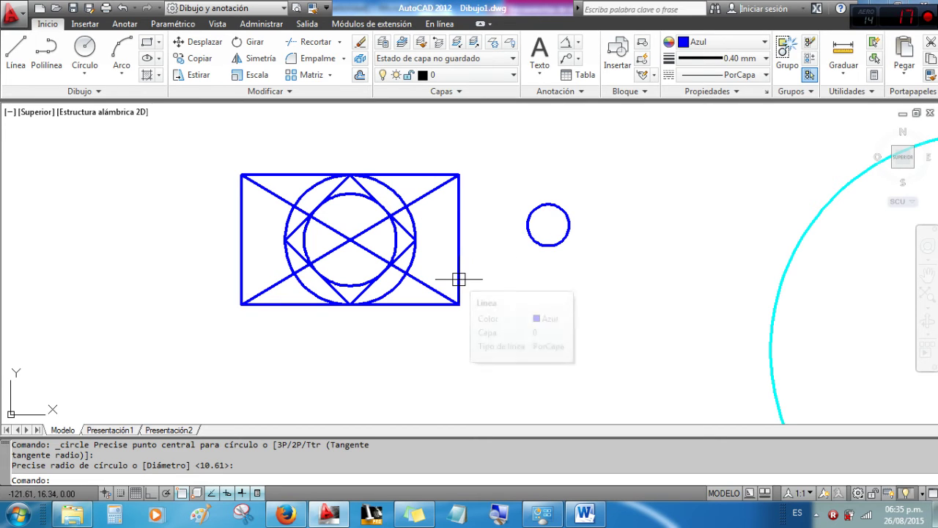
right_click(181, 497)
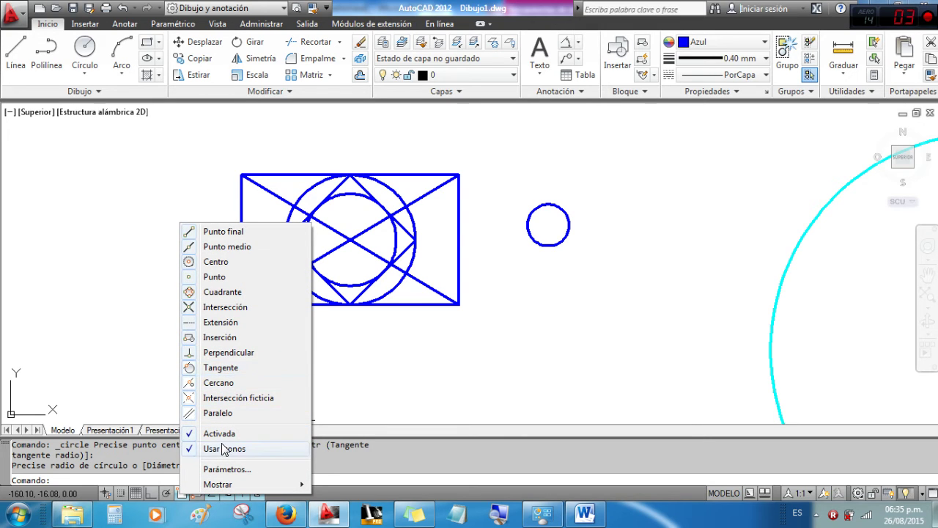
click(229, 470)
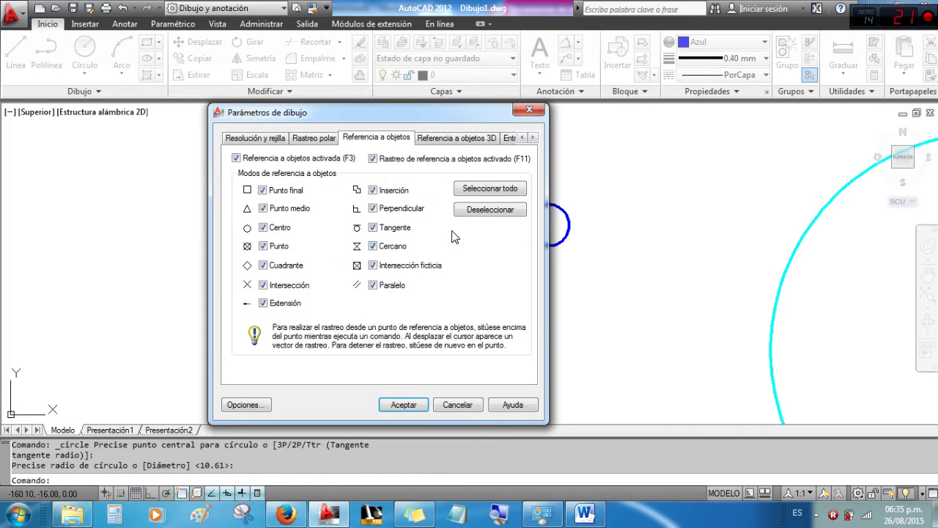
click(489, 210)
click(372, 228)
click(410, 407)
Step: Draw a tangent line from the upper part of the large circle to the top of the small circle
scroll(439, 189, up, 2)
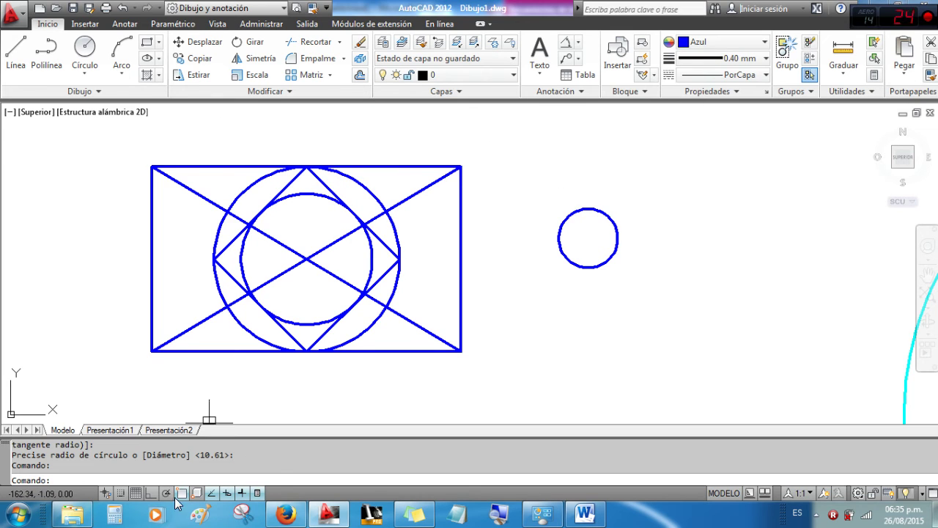
click(14, 59)
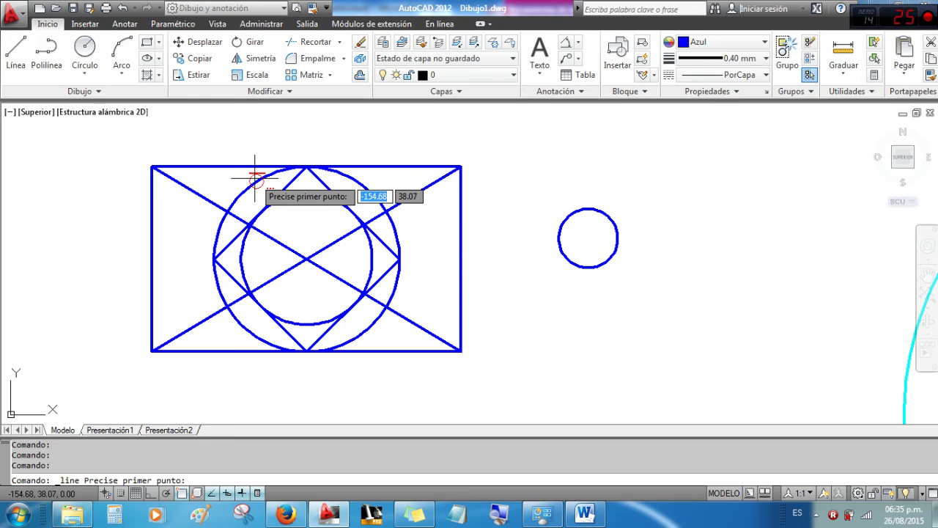
click(340, 172)
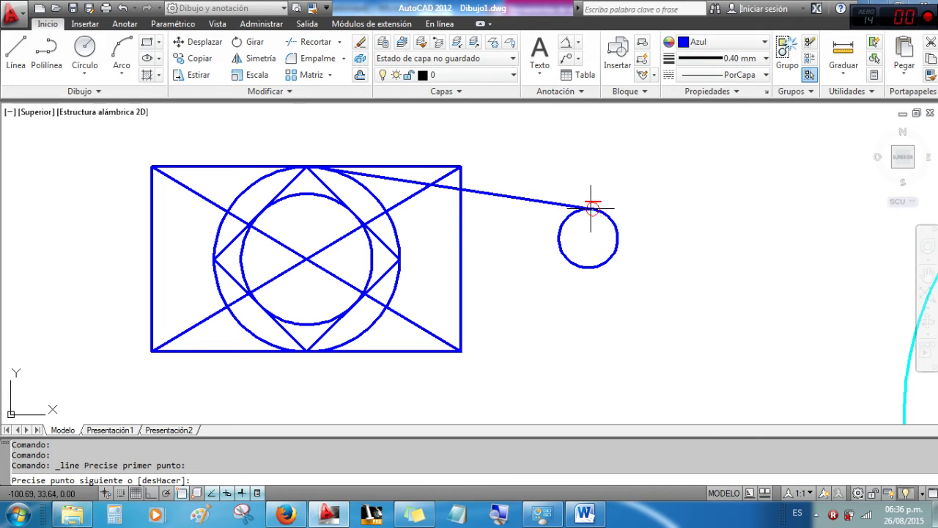
click(590, 208)
key(Escape)
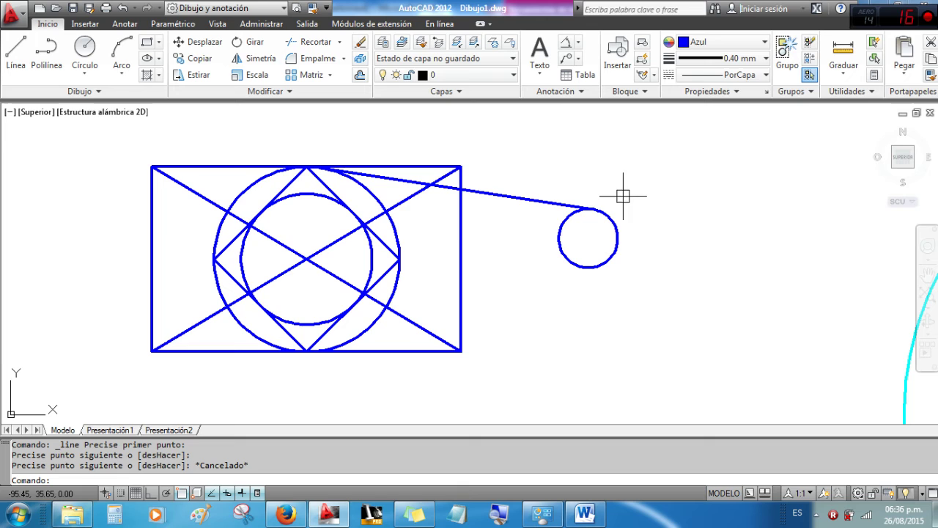
Step: Draw a second tangent line from the lower part of the large circle to the bottom of the small circle
right_click(502, 128)
click(534, 136)
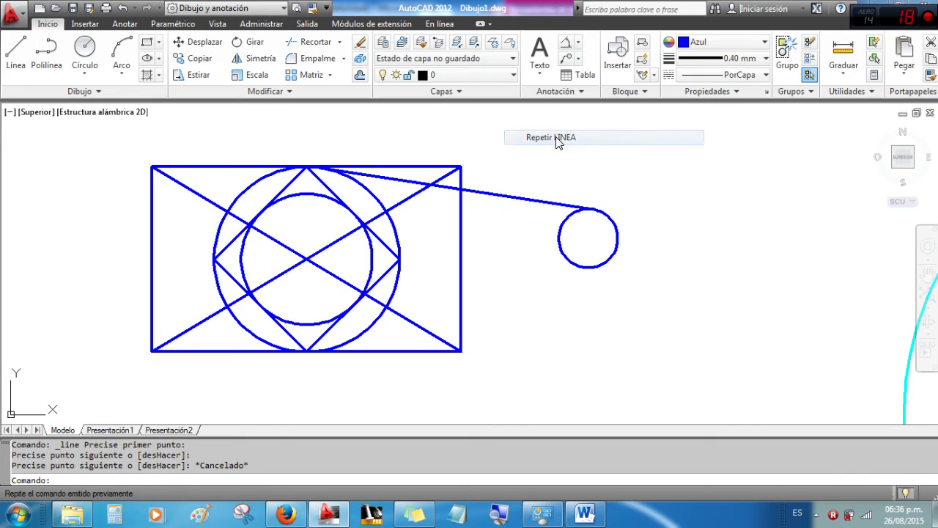
click(308, 352)
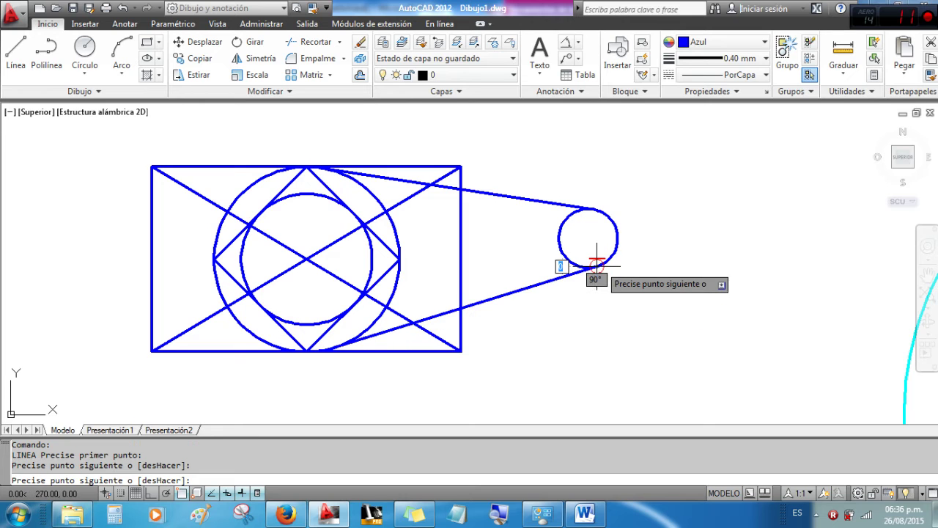
key(Escape)
Step: Switch the object snap modes from Tangent to Parallel (Paralelo) only and accept the drafting settings
scroll(580, 310, down, 2)
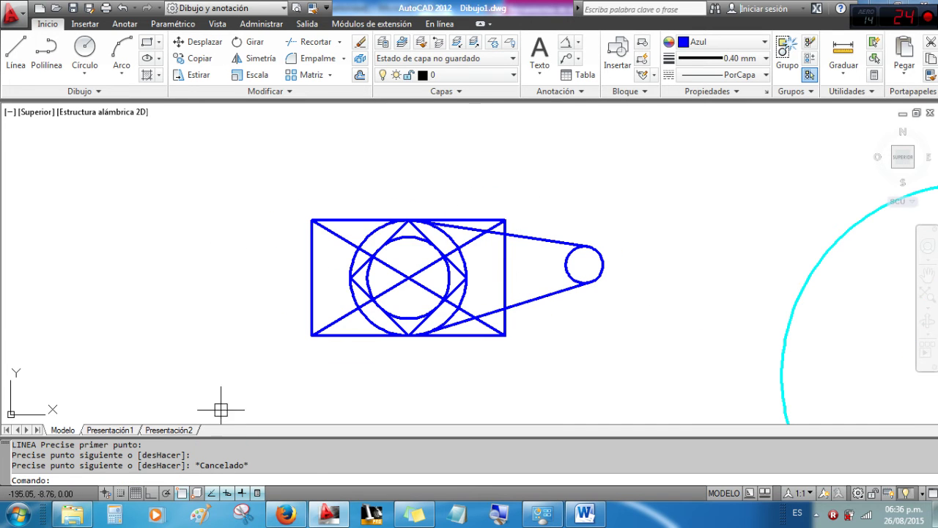
right_click(183, 492)
click(231, 465)
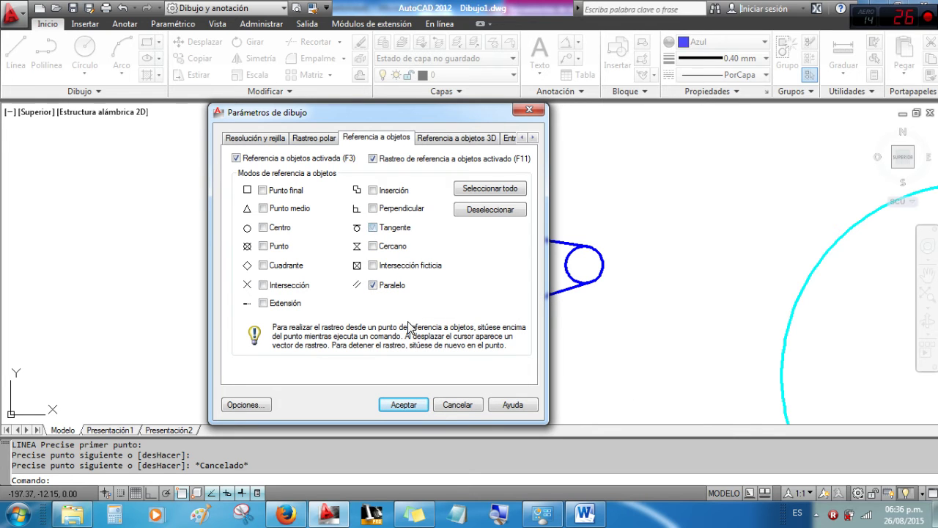
click(403, 405)
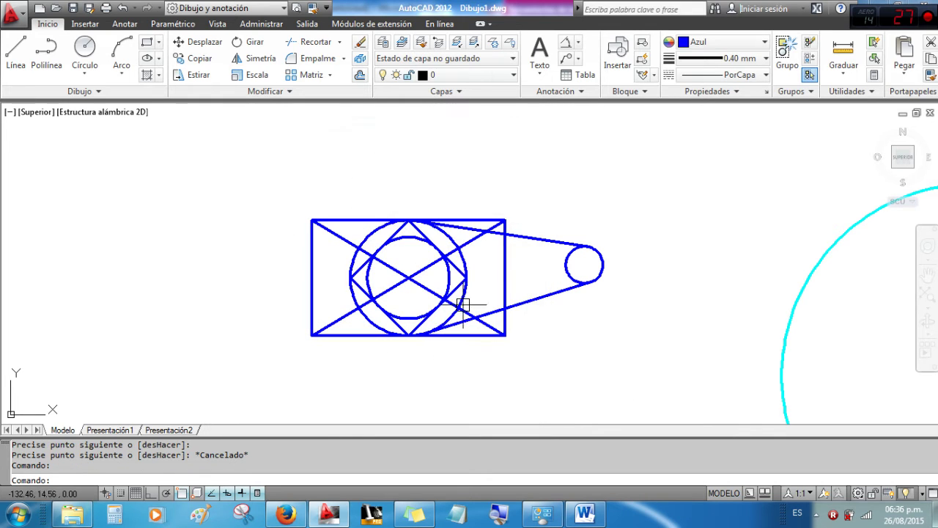
Step: Draw a line above the rectangle, parallel to the upper tangent line
click(16, 51)
scroll(496, 192, up, 3)
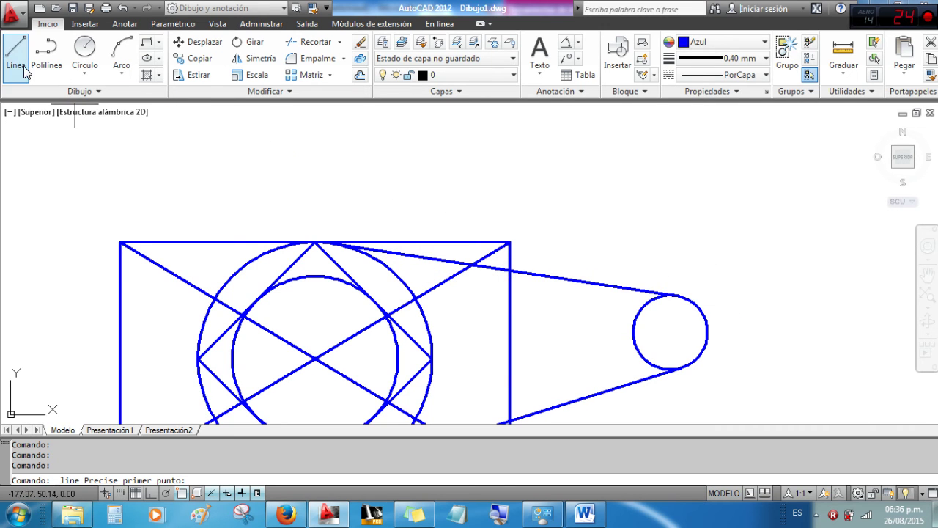
click(360, 178)
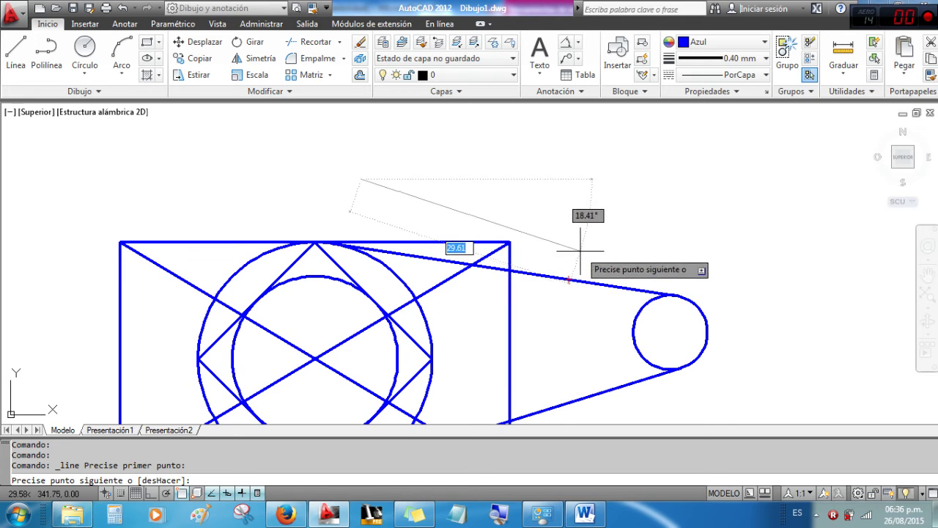
click(604, 217)
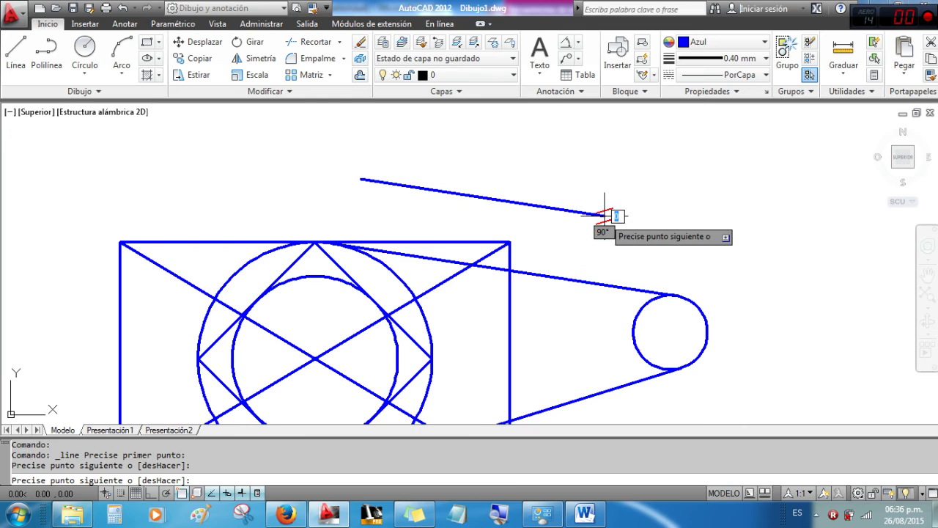
key(Escape)
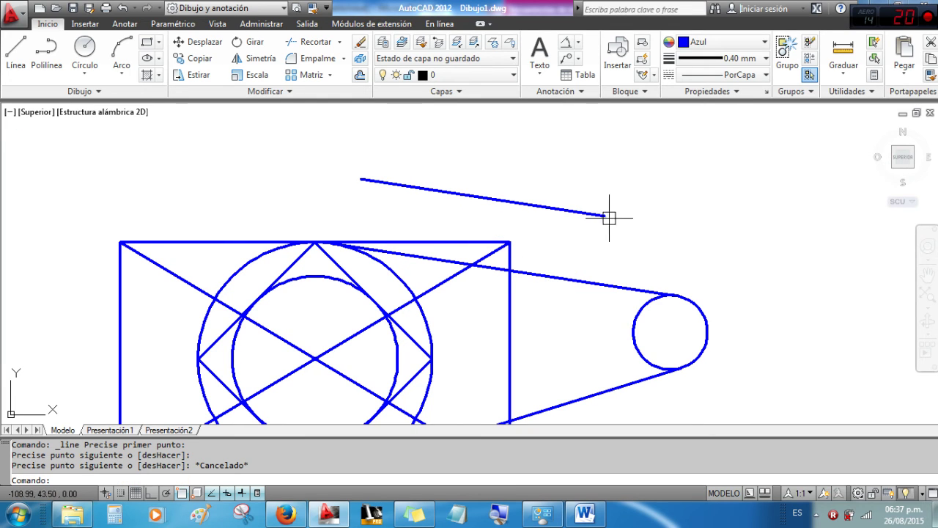
Step: Turn on polar tracking for the drawing
scroll(741, 221, down, 2)
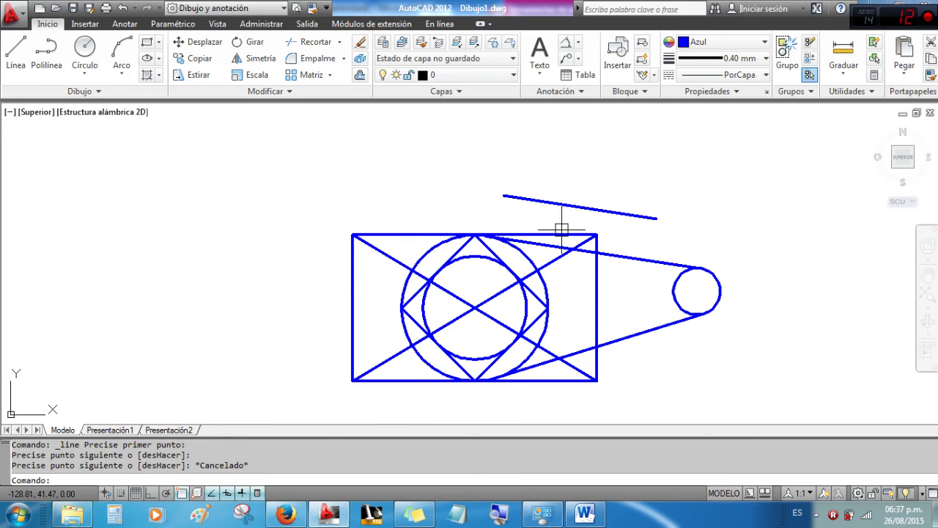
middle_drag(472, 282, 553, 268)
click(928, 277)
drag(307, 287, 628, 269)
key(Escape)
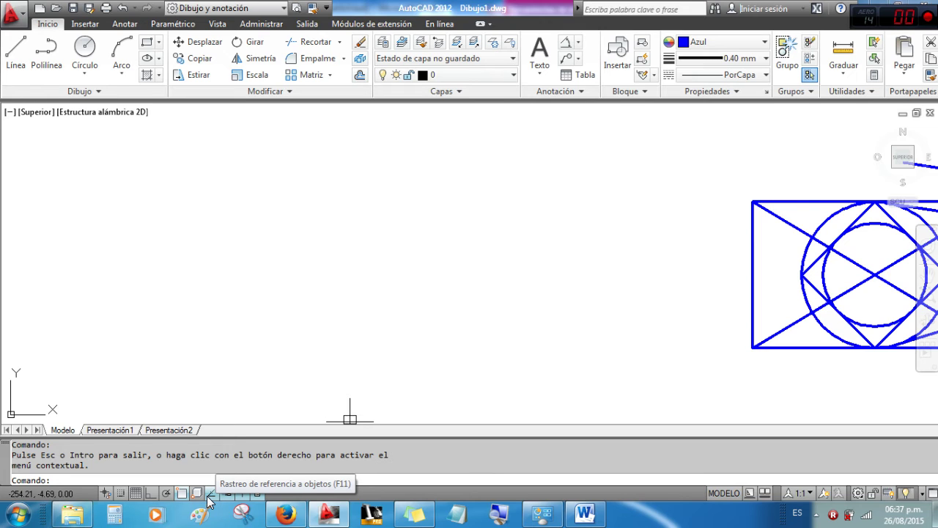
click(167, 494)
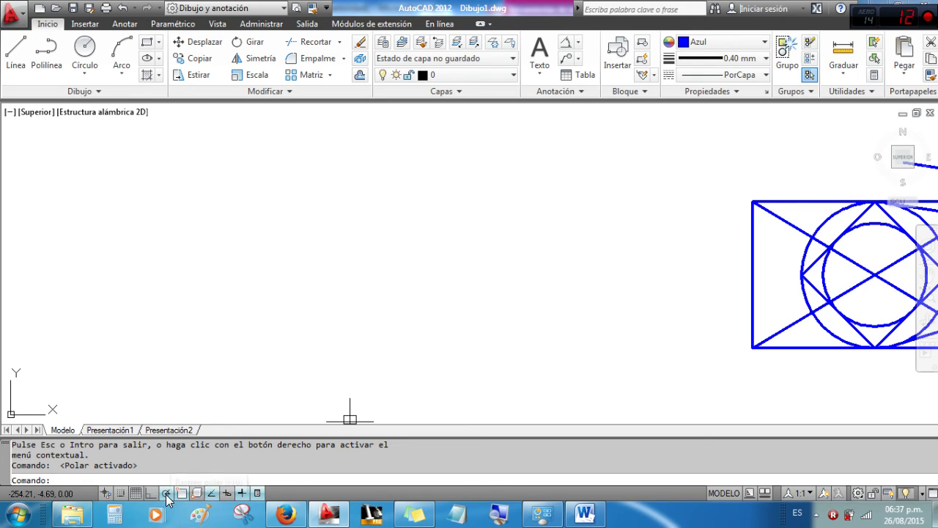
Step: Review the polar tracking increment angle and additional angles in the drafting settings and accept them
right_click(214, 497)
click(253, 470)
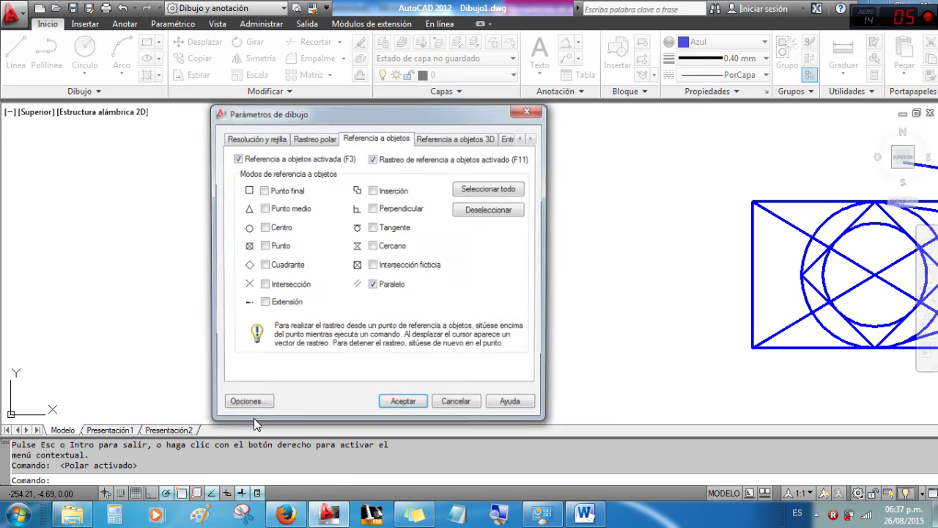
click(314, 138)
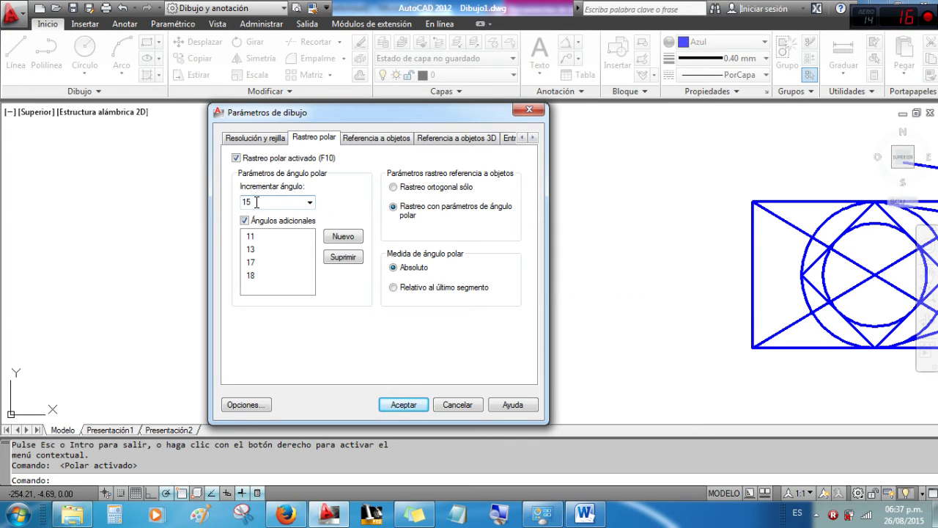
click(403, 404)
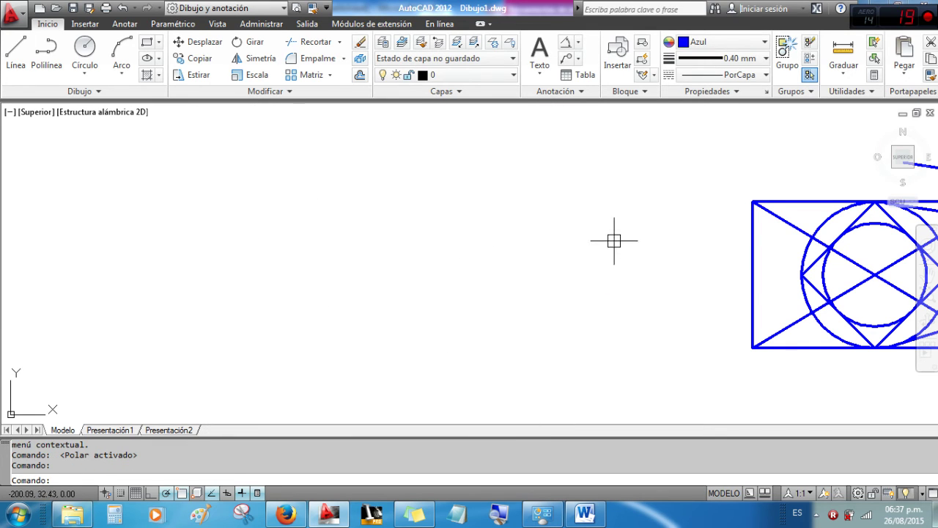
Step: Start a line and enable all object snap modes in the drafting settings
scroll(594, 246, down, 4)
scroll(755, 247, up, 3)
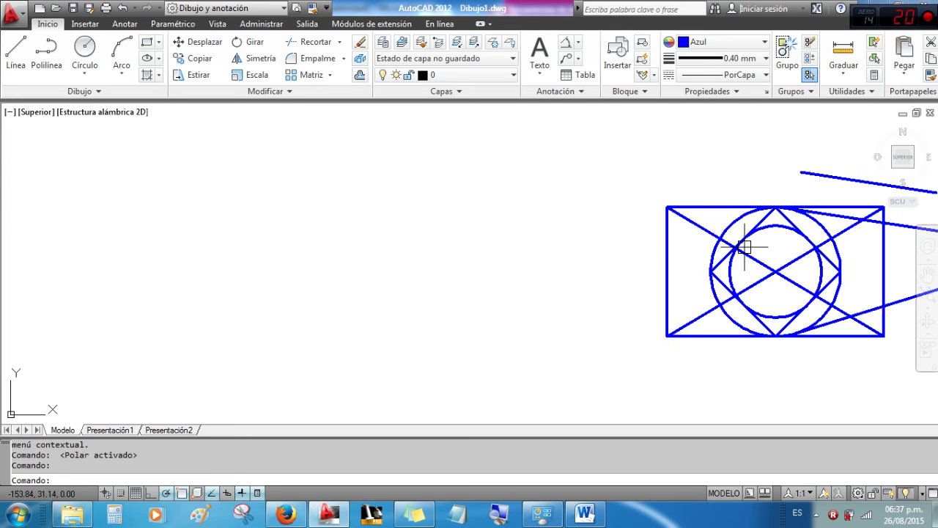
scroll(265, 358, down, 6)
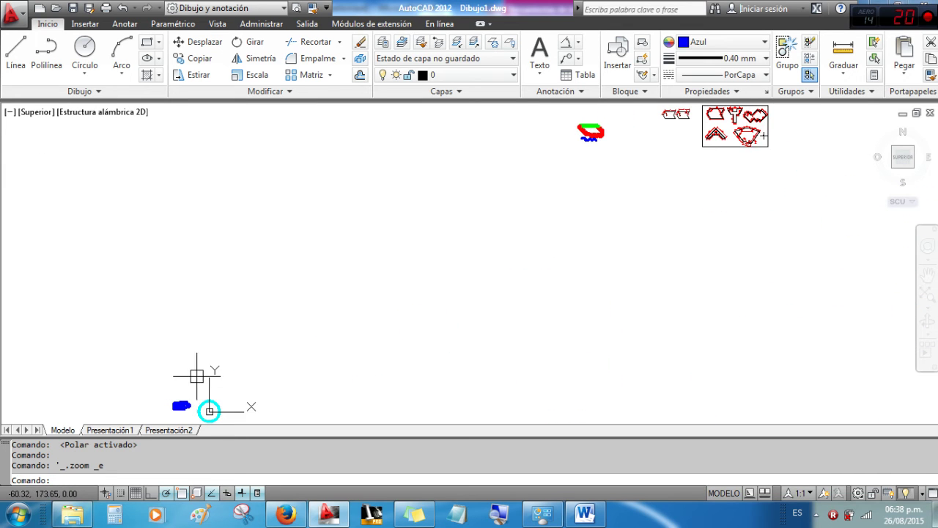
middle_drag(200, 384, 297, 306)
scroll(280, 321, up, 3)
scroll(257, 330, up, 10)
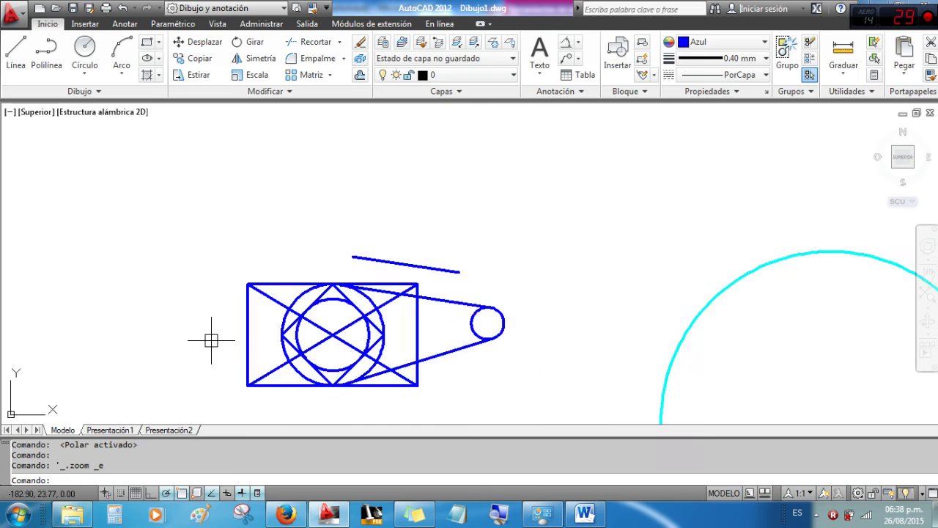
middle_drag(243, 285, 336, 232)
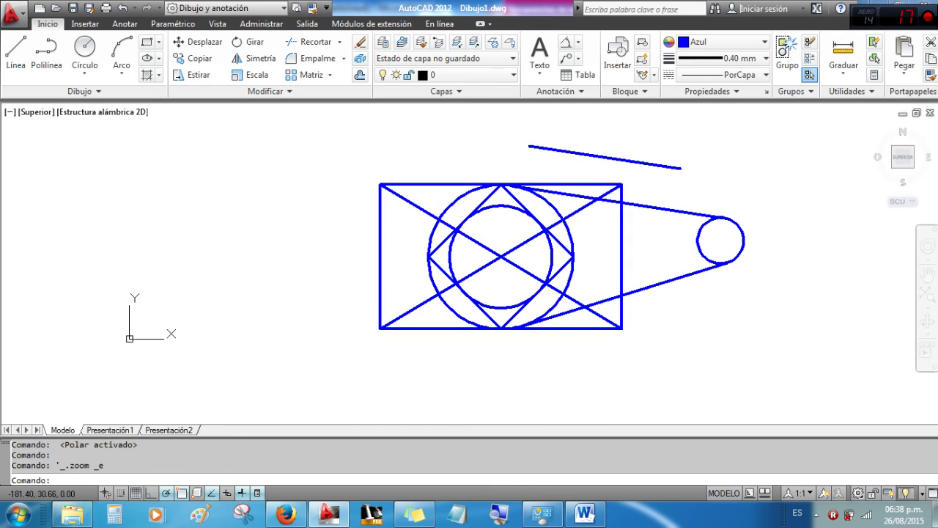
click(16, 51)
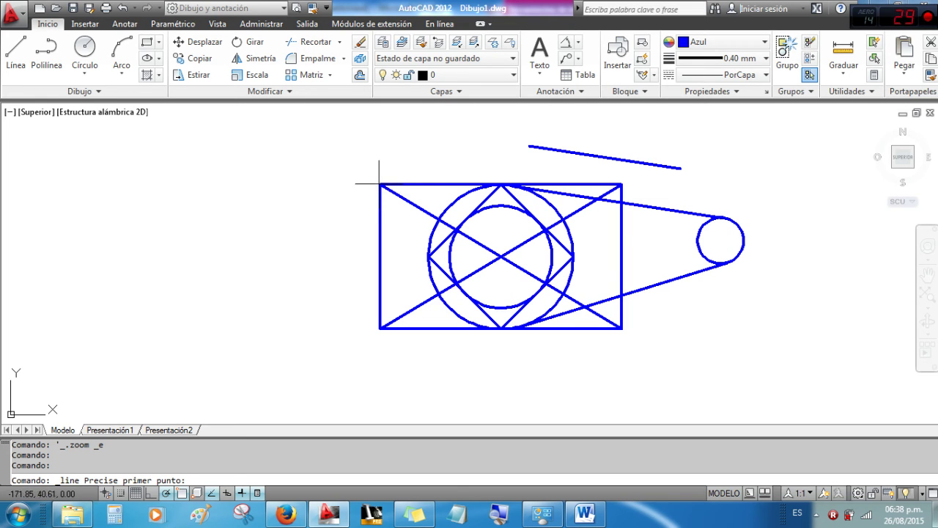
right_click(182, 496)
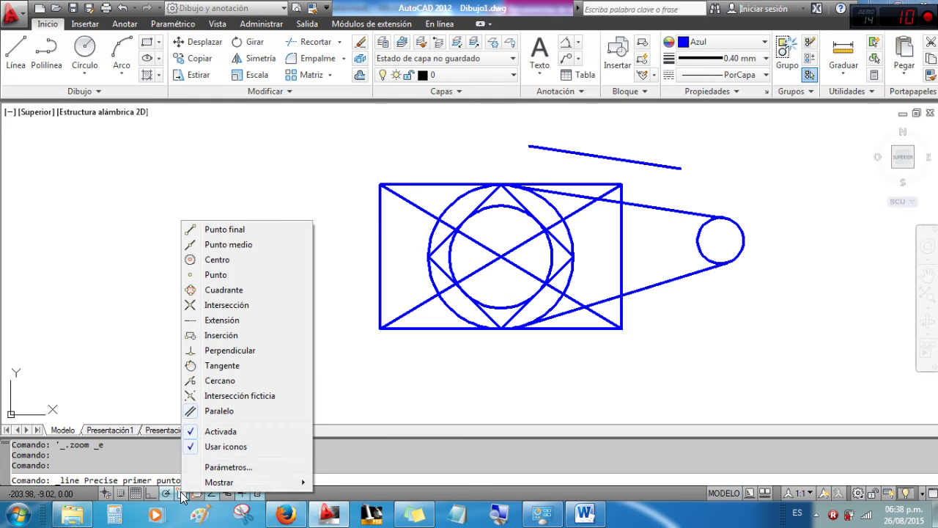
click(215, 485)
click(482, 189)
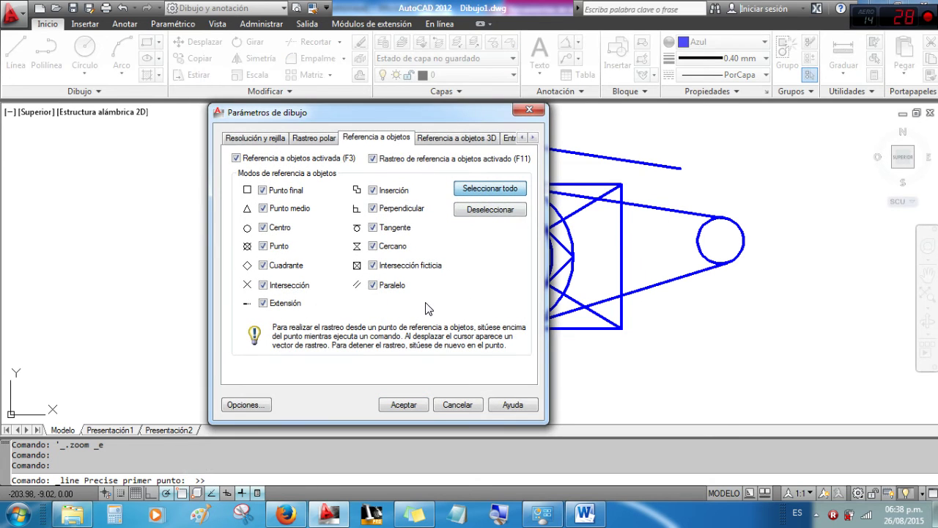
click(402, 404)
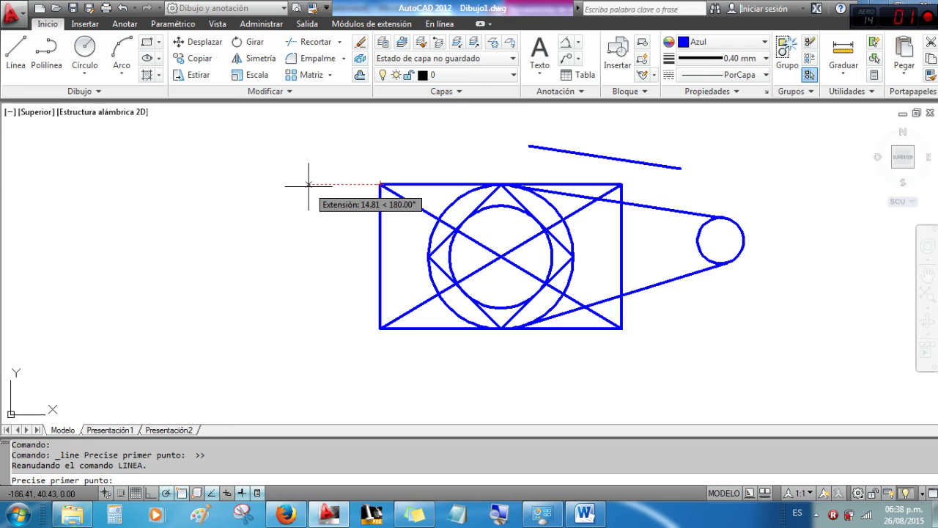
Step: Draw a closed rectangle of lines 20 units wide, starting 15 units left of the large rectangle's upper-left corner and matching its height
key(Return)
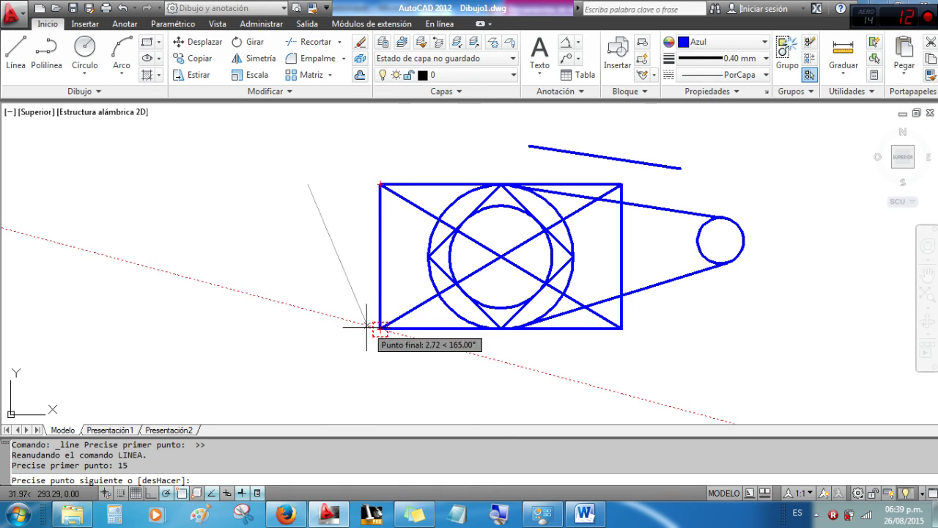
click(308, 329)
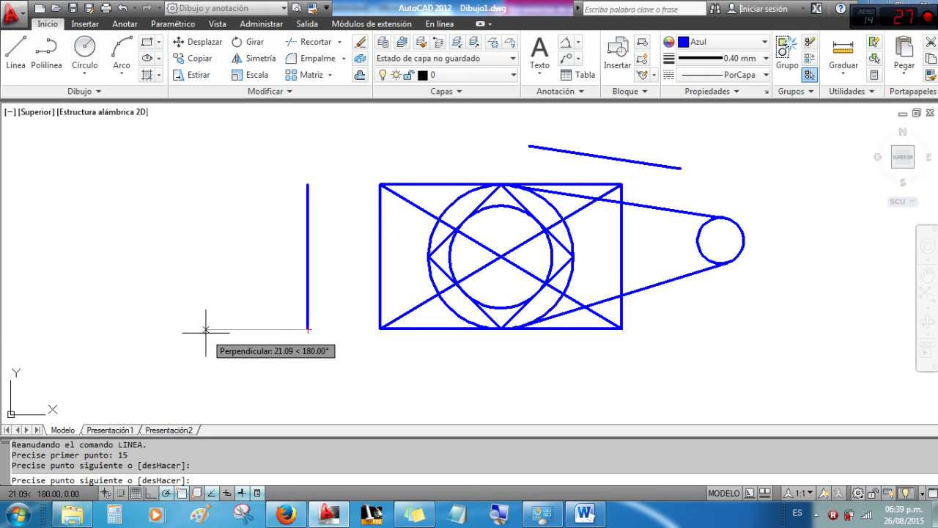
text(20)
key(Return)
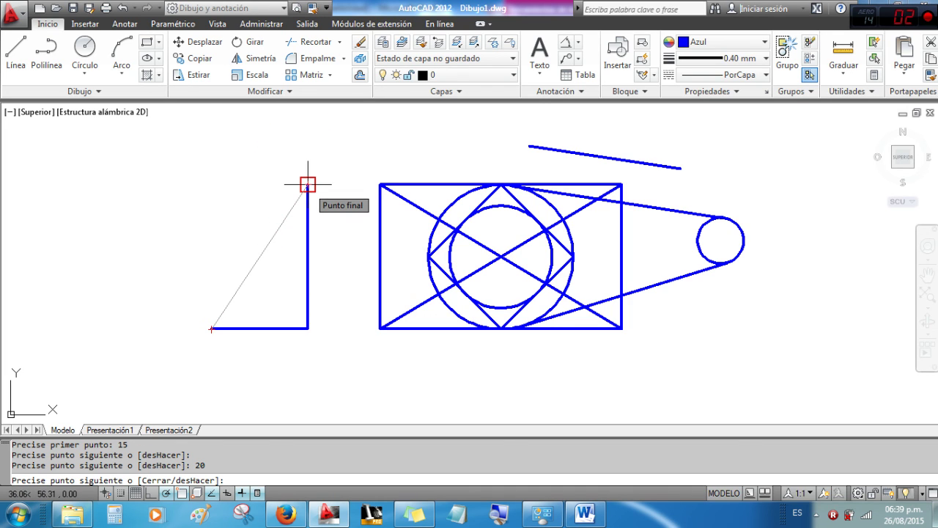
click(212, 184)
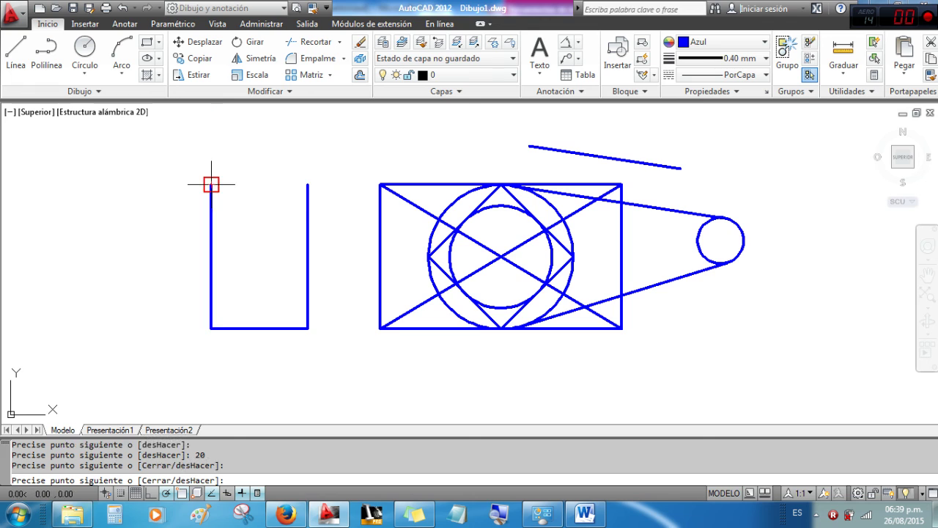
click(308, 185)
key(Escape)
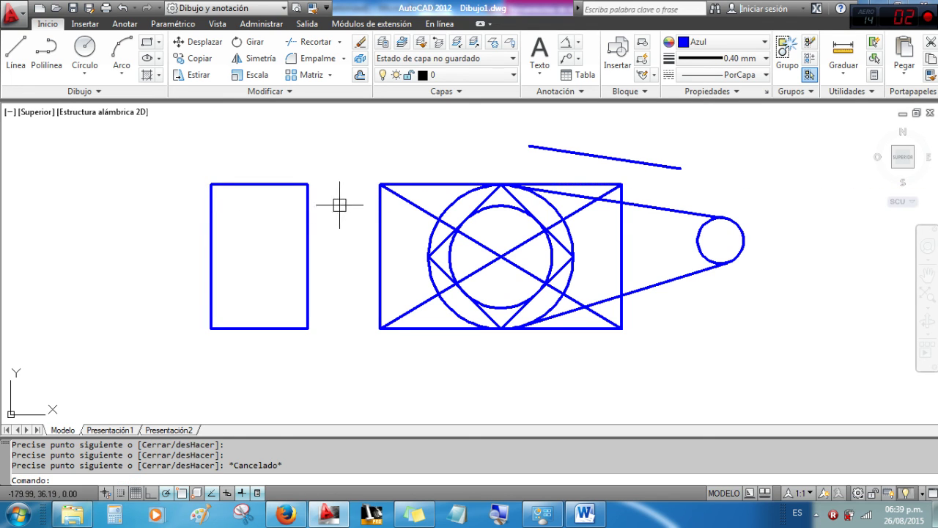
Step: Draw a circle by center and radius in the empty area up and to the left of the narrow rectangle
scroll(352, 202, down, 2)
scroll(220, 214, up, 2)
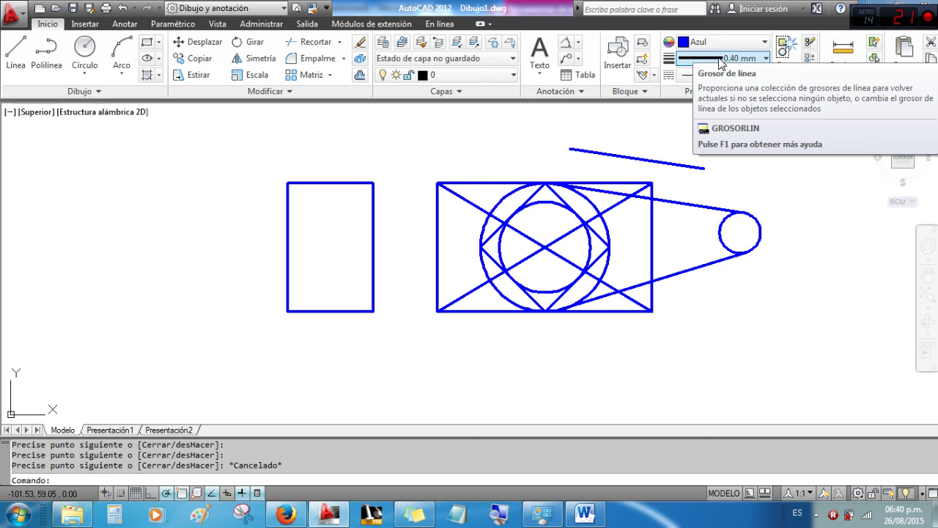
click(85, 48)
click(134, 188)
click(147, 227)
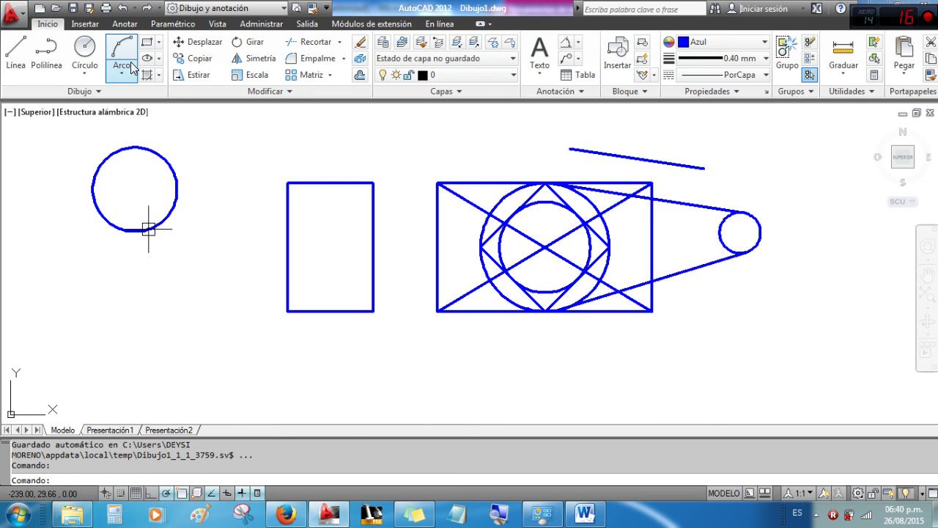
Step: Draw a small rectangle below the new circle and turn off the lineweight display
click(144, 44)
click(148, 246)
click(212, 310)
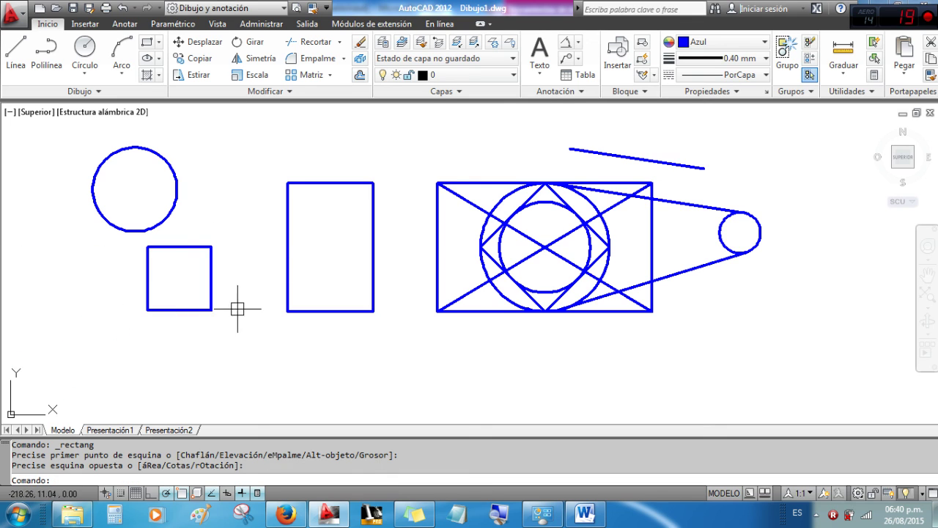
click(243, 492)
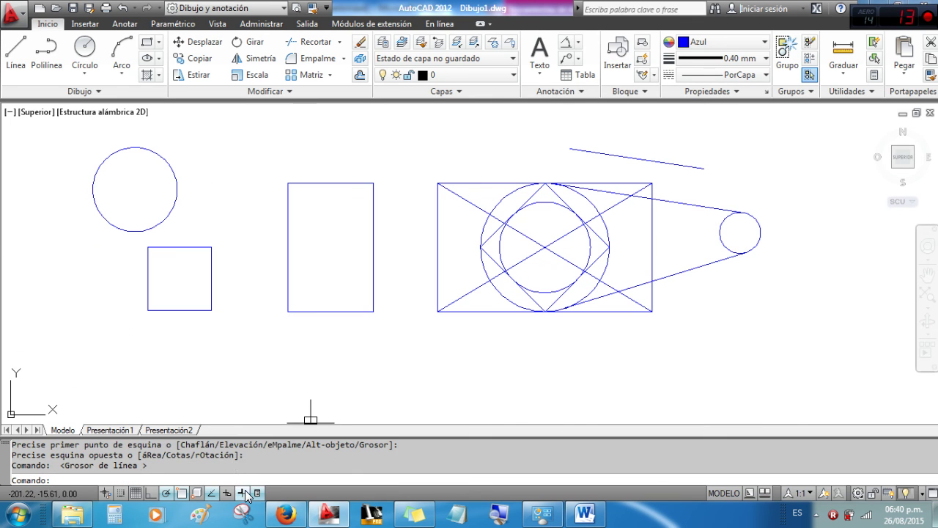